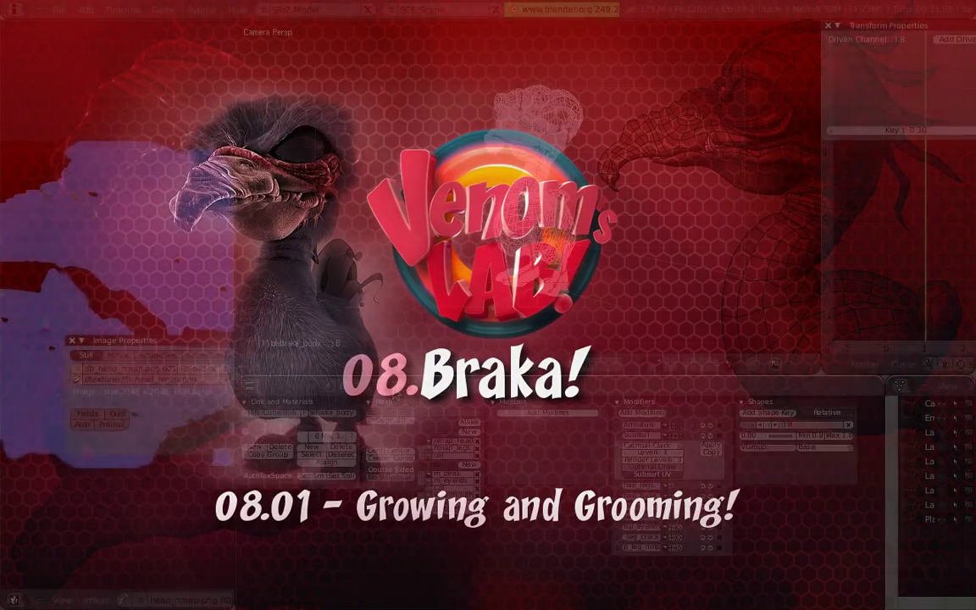
Step: Unlink fb_head_nmap.png from the Image editor so no image is shown
left_click(217, 601)
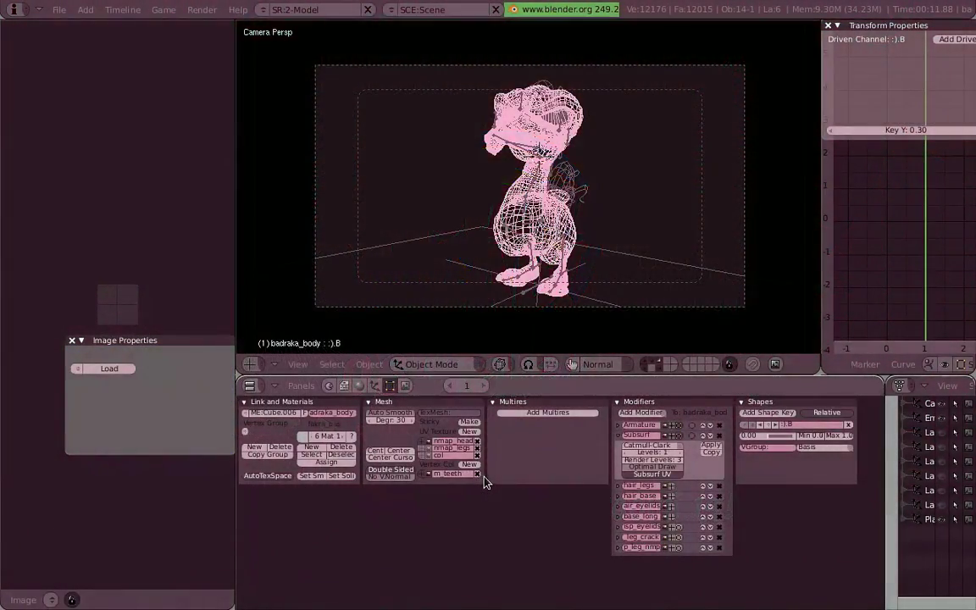
Step: Delete the nmap_legs and col UV layers and the hair, eyelid and leg modifiers, and lower Subsurf render levels to 2
left_click(477, 441)
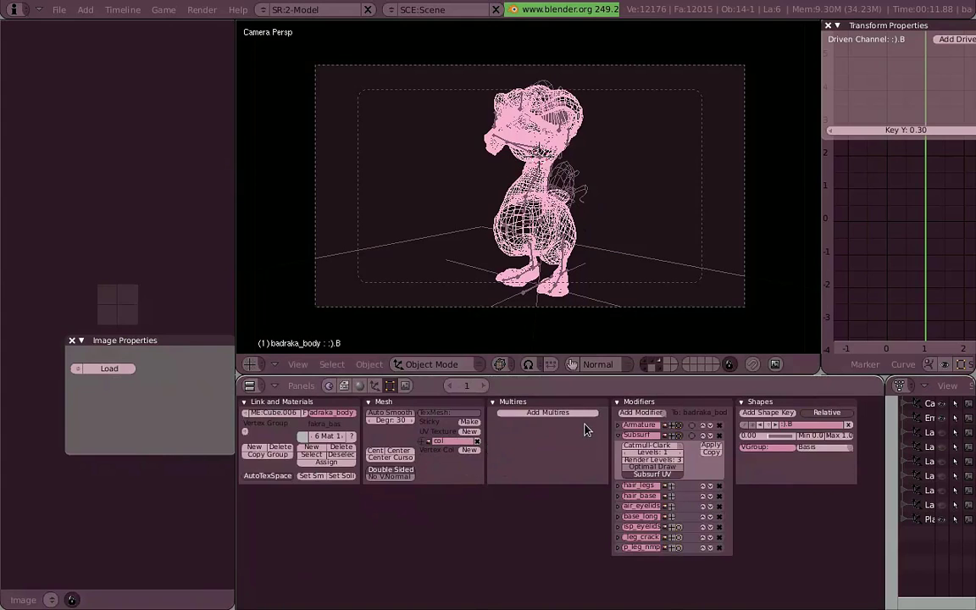
left_click(477, 440)
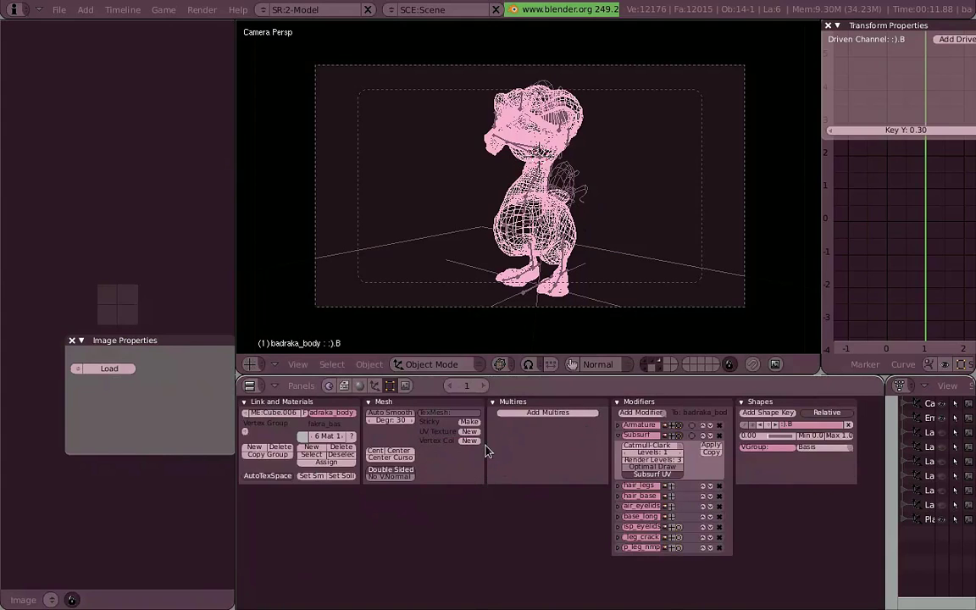
left_click(720, 495)
left_click(720, 495)
double_click(720, 496)
left_click(720, 496)
double_click(720, 496)
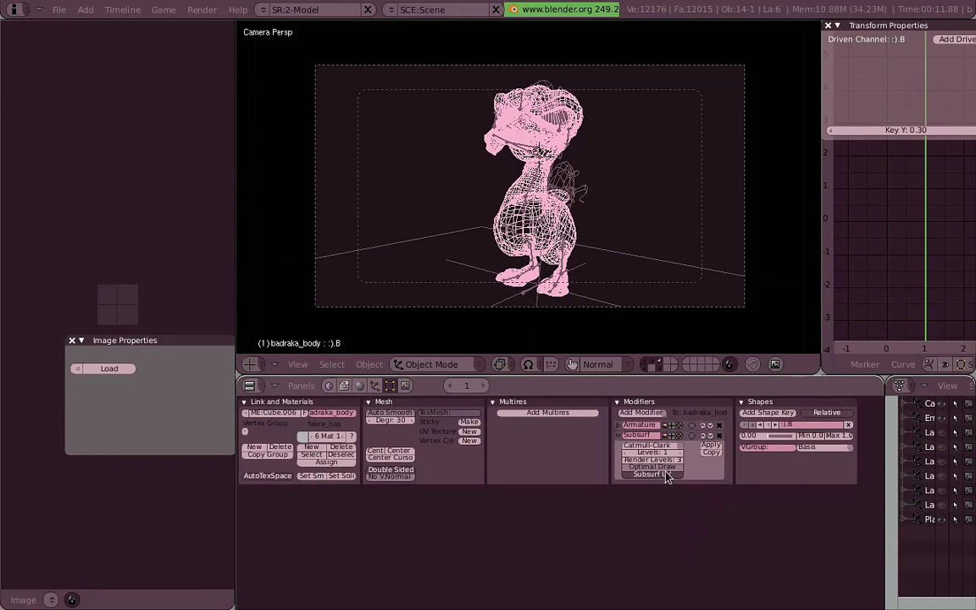
left_click(633, 461)
key("F10")
Step: Draw a render border around the character, render it, and show Render Result in the Image editor
key("shift+b")
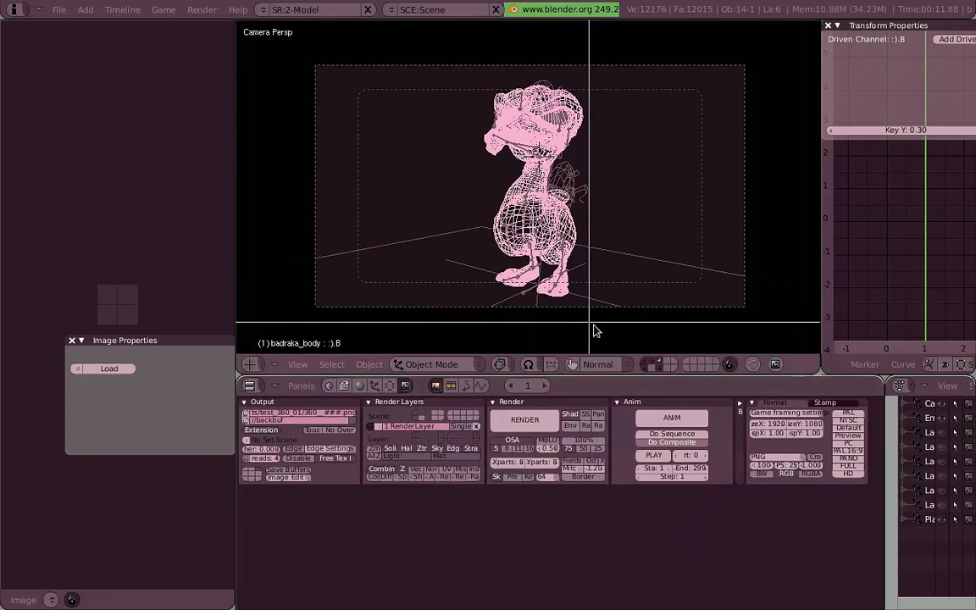
left_click_drag(591, 321, 473, 65)
key("F12")
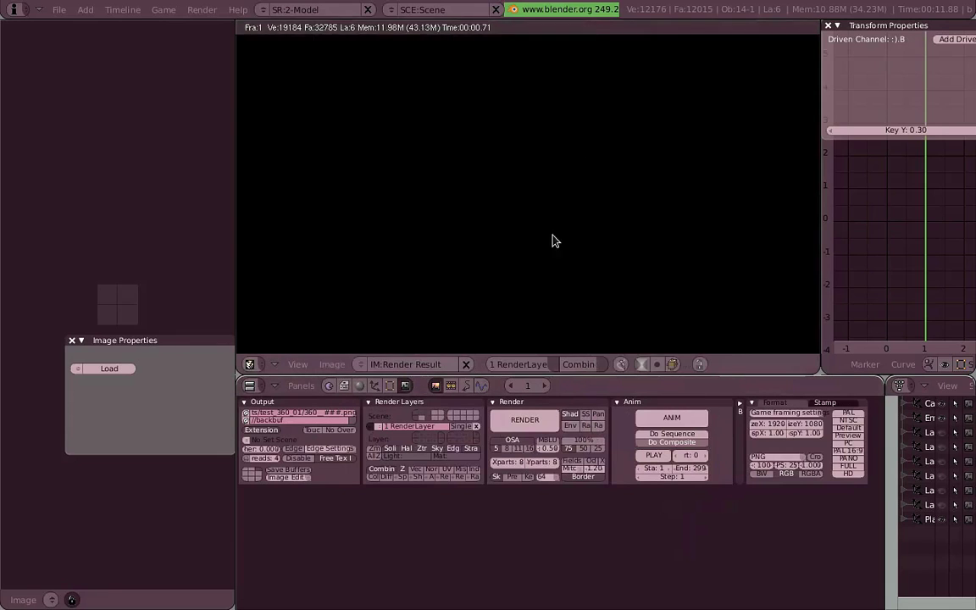
key("Escape")
left_click(51, 599)
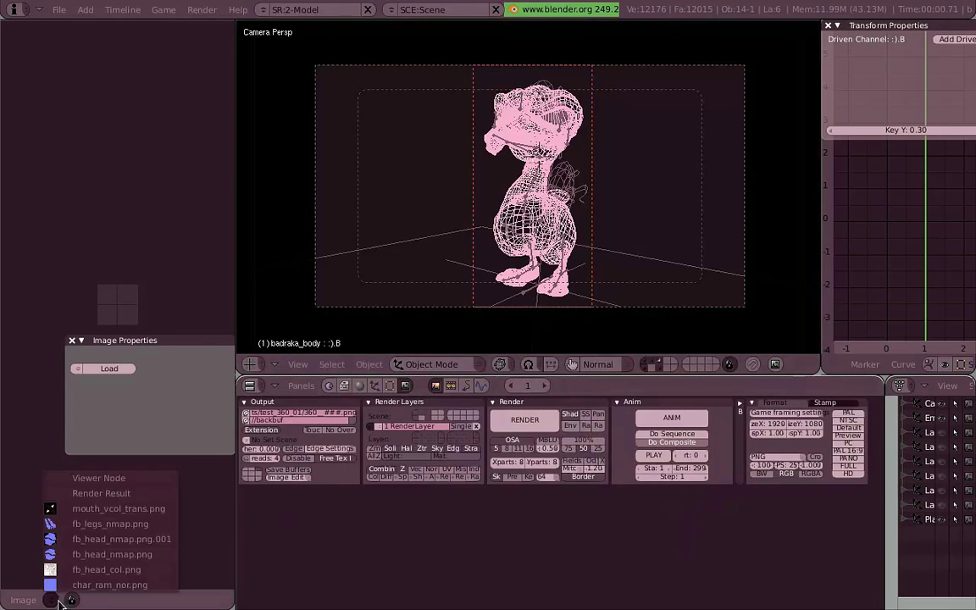
left_click(99, 496)
scroll(152, 322, "up", 5)
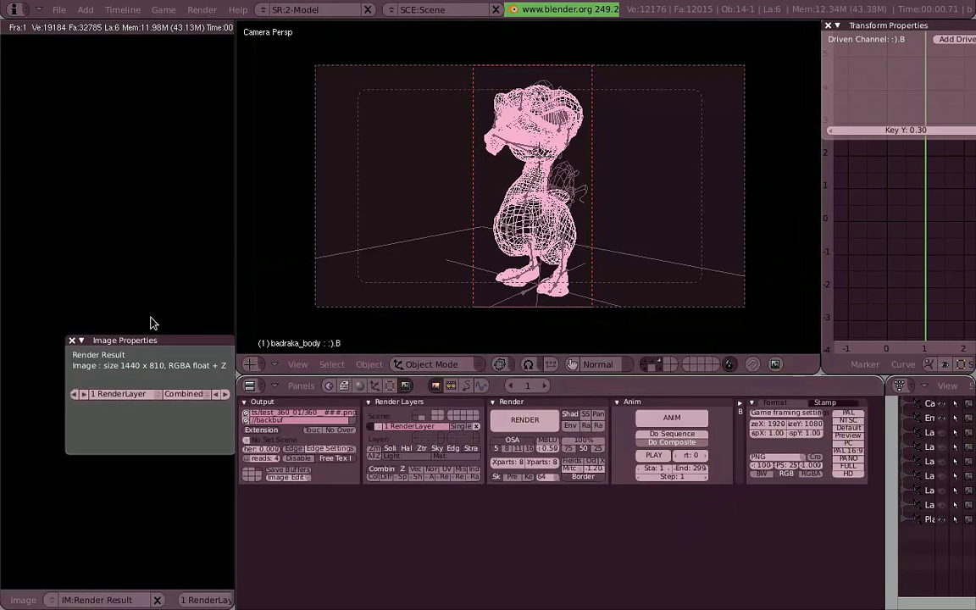
key("F12")
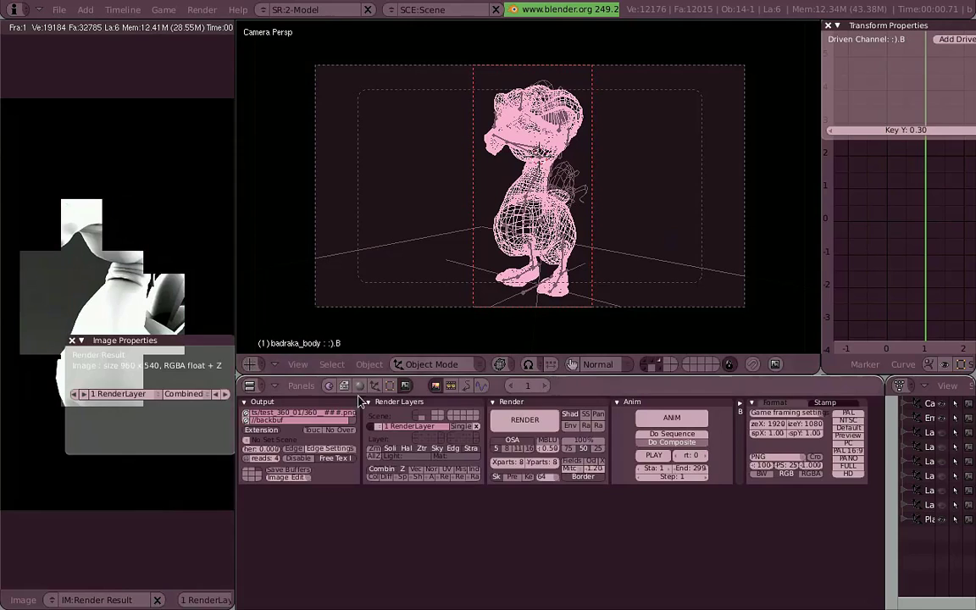
Step: Switch the character material's diffuse shader to Oren and re-render the grey test image
left_click(359, 385)
left_click(625, 405)
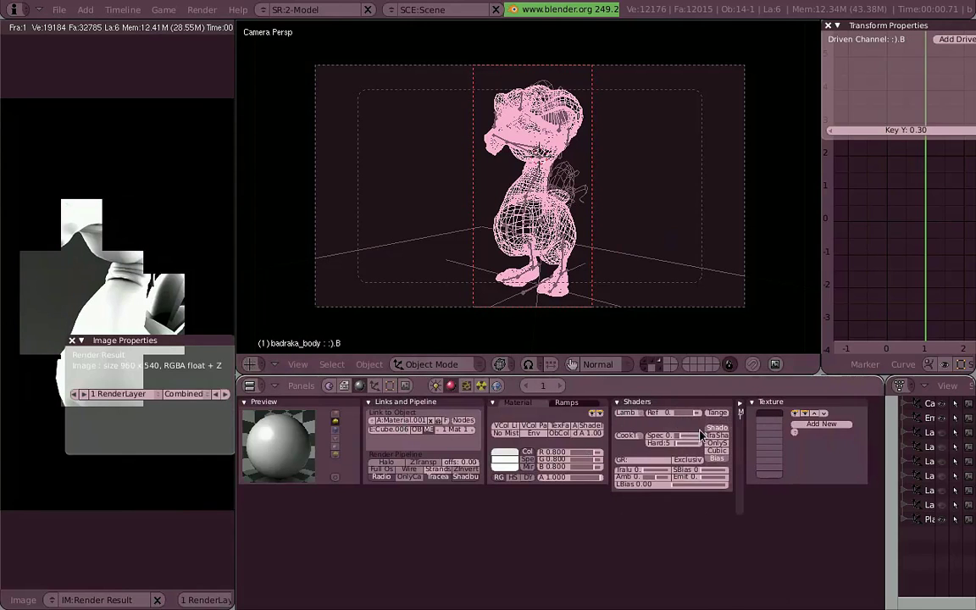
left_click(626, 413)
left_click(593, 380)
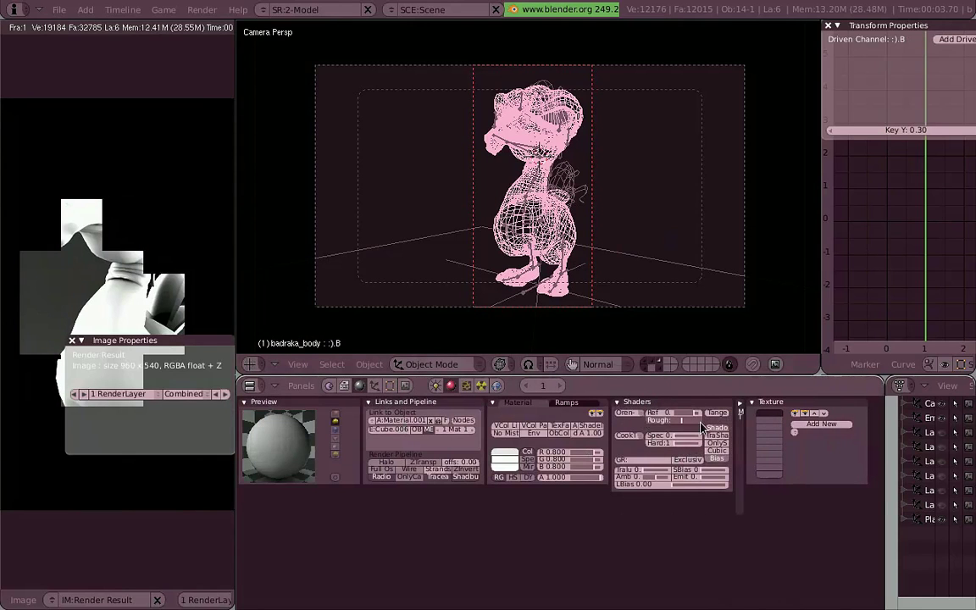
key("F12")
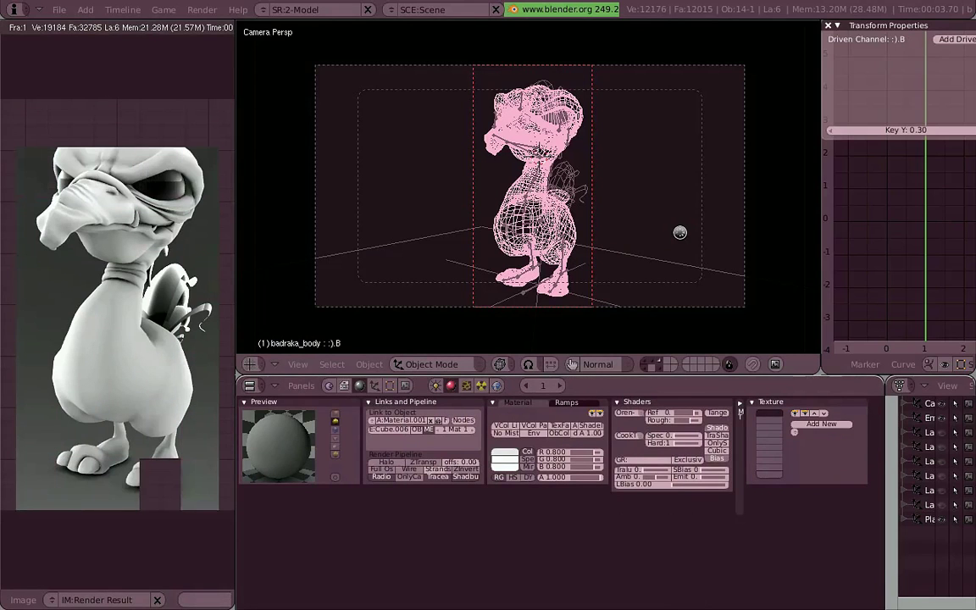
key("n")
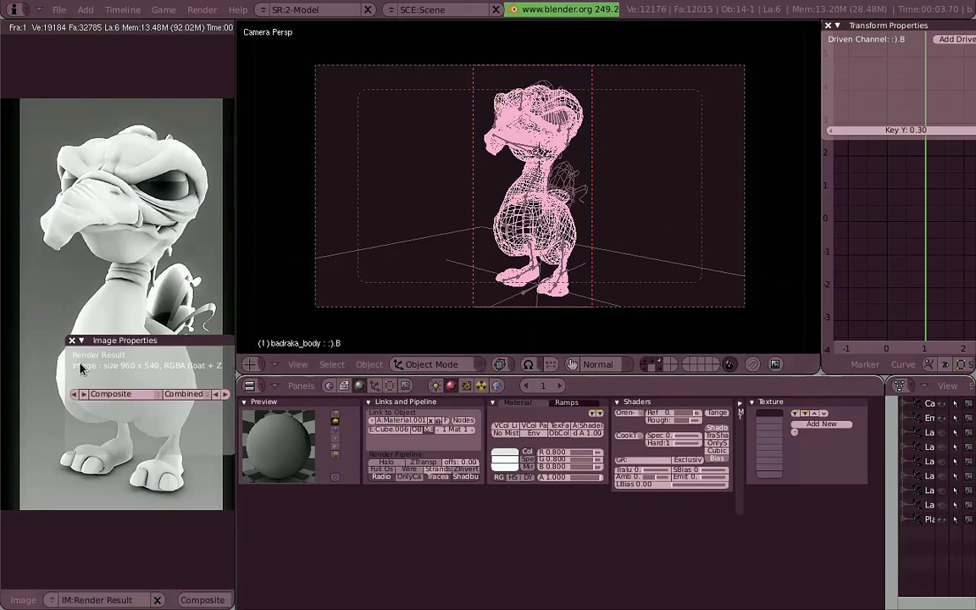
left_click(75, 343)
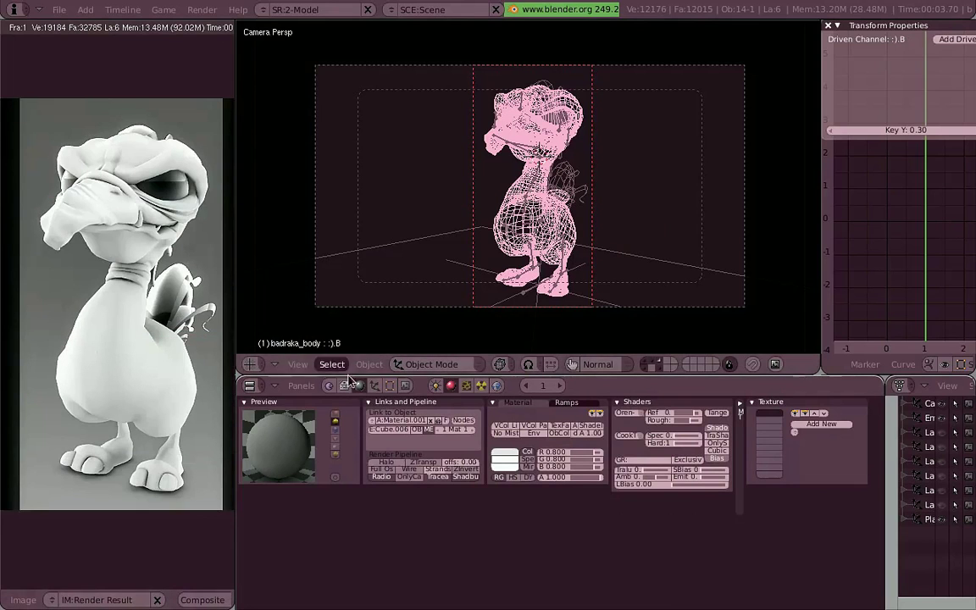
left_click(375, 387)
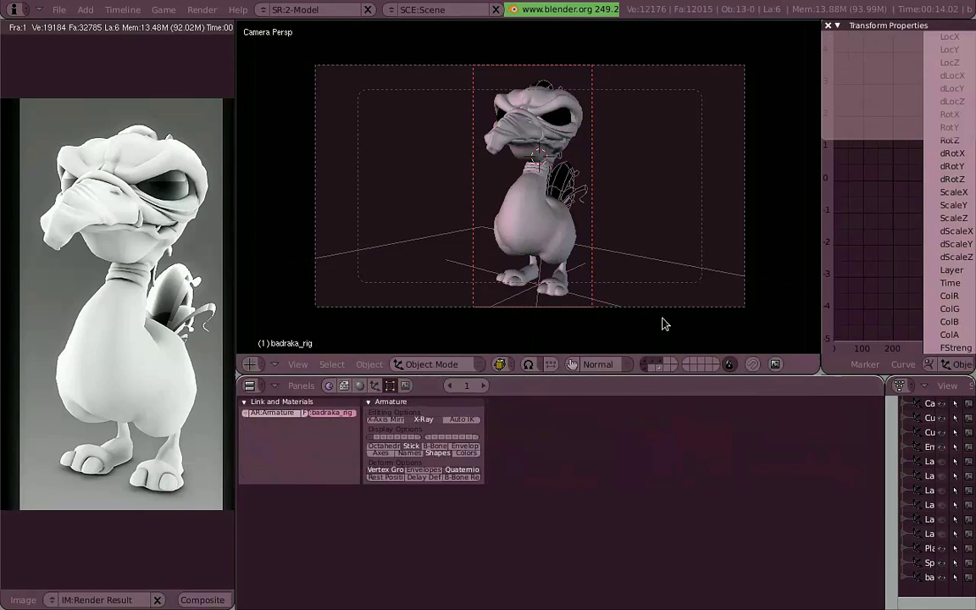
Step: Clear the render border, select the badraka_body mesh in Right Ortho view, and open its object settings
key("r")
key("Escape")
right_click(563, 225)
mouse_move(503, 203)
middle_mouse_down()
mouse_move(548, 253)
mouse_move(479, 244)
mouse_move(701, 229)
mouse_move(599, 152)
mouse_move(585, 179)
mouse_move(508, 195)
mouse_move(600, 180)
mouse_move(640, 269)
middle_mouse_up()
key("KP_3")
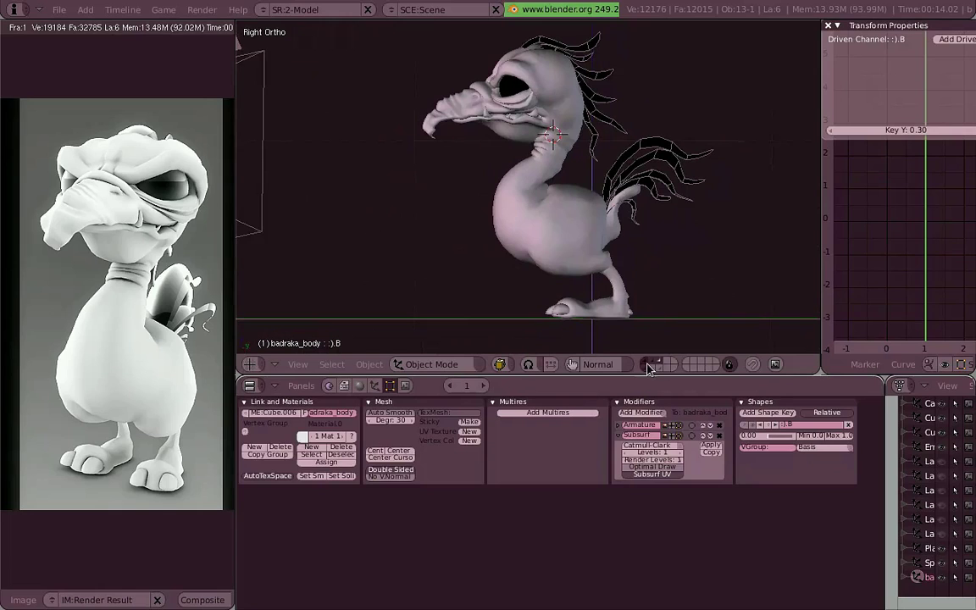
scroll(545, 240, "up", 1)
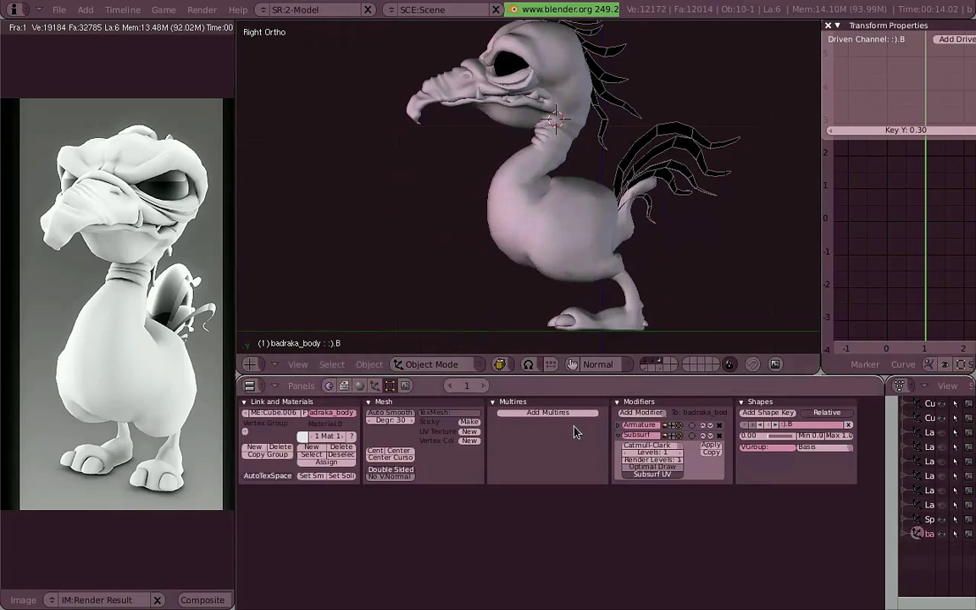
left_click(376, 386)
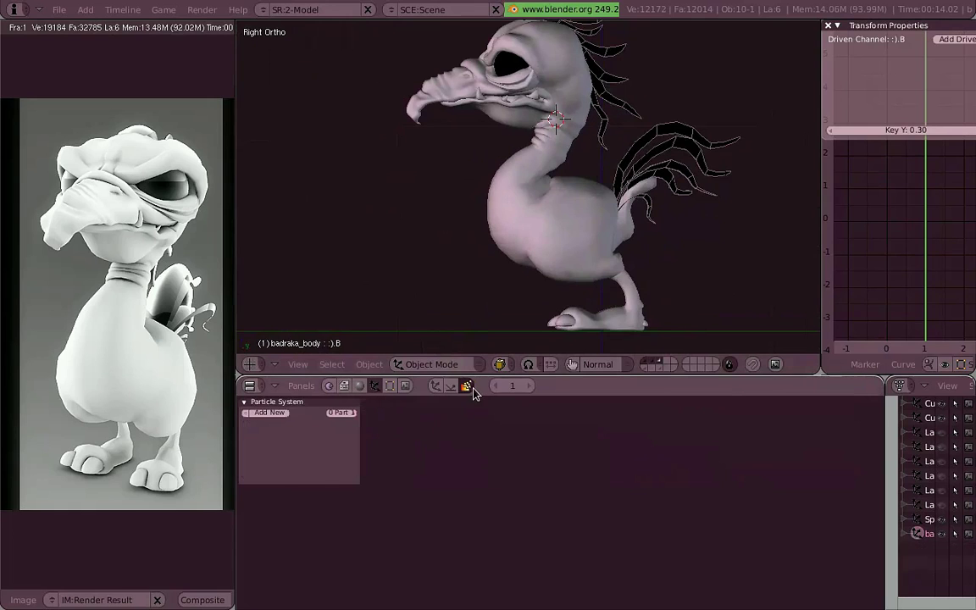
Step: Add a new particle system to badraka_body and resize the settings panel to fit
left_click(436, 387)
left_click(451, 387)
left_click(469, 388)
mouse_move(497, 421)
middle_mouse_down("ctrl")
mouse_move(459, 439)
mouse_move(679, 497)
mouse_move(488, 477)
mouse_move(595, 476)
middle_mouse_up("ctrl")
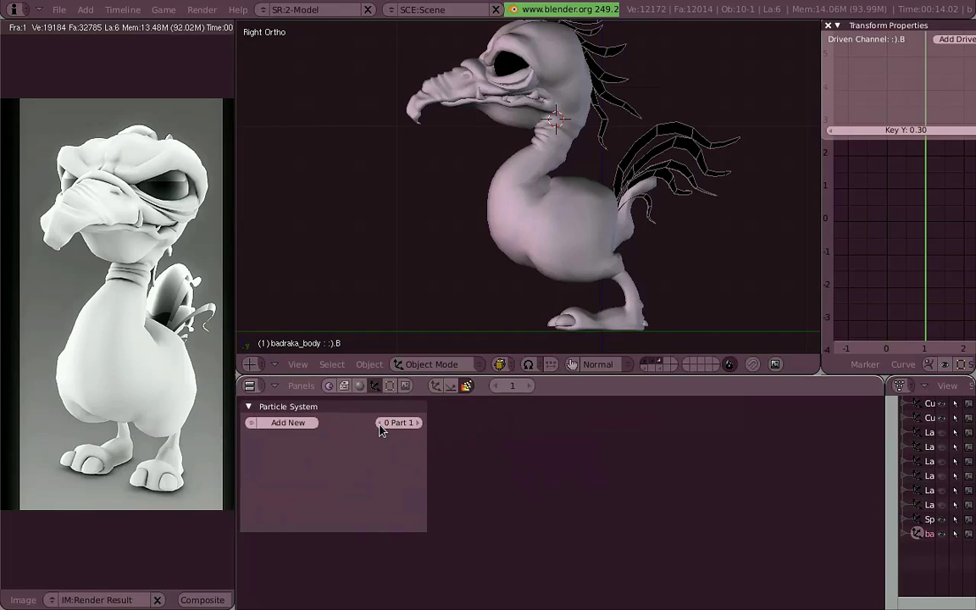
left_click(271, 426)
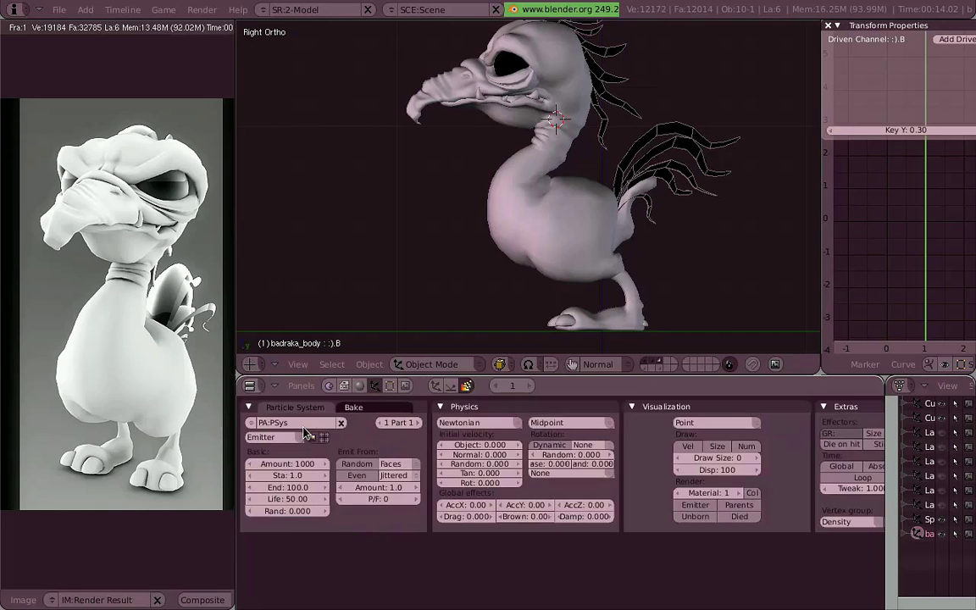
middle_click_drag(360, 434, 423, 433, "ctrl")
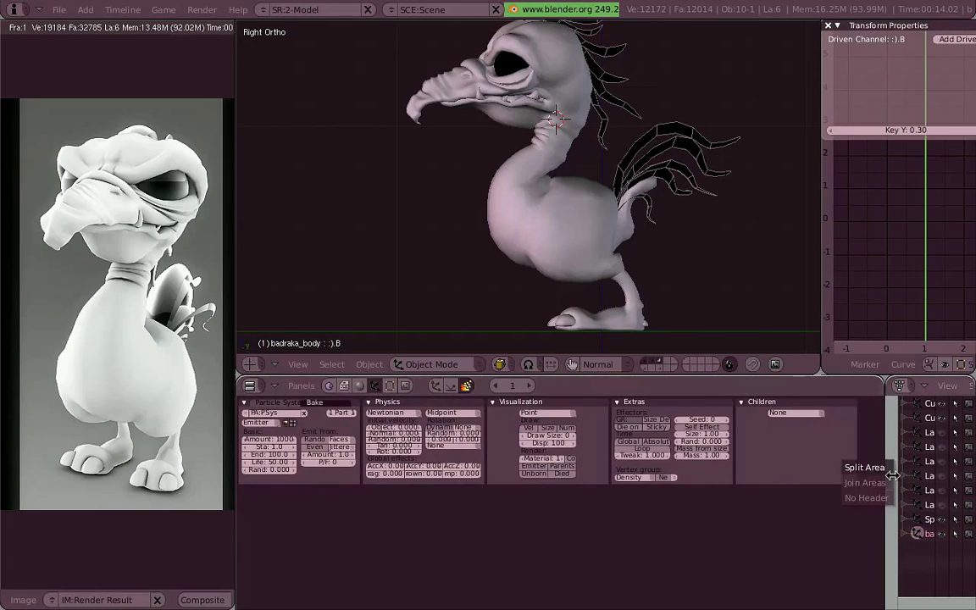
middle_click_drag(805, 435, 848, 497, "ctrl")
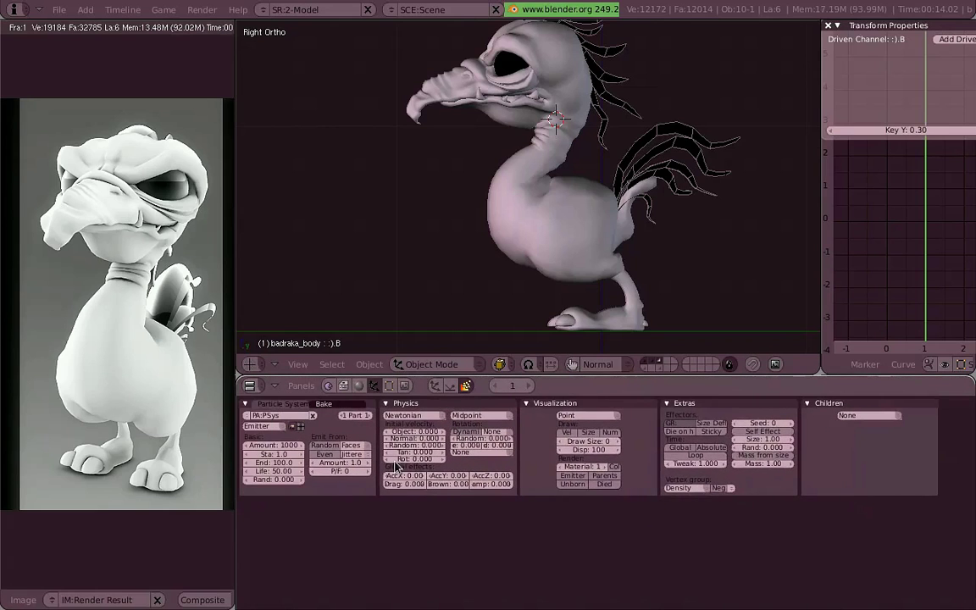
middle_click_drag(395, 466, 427, 439, "ctrl")
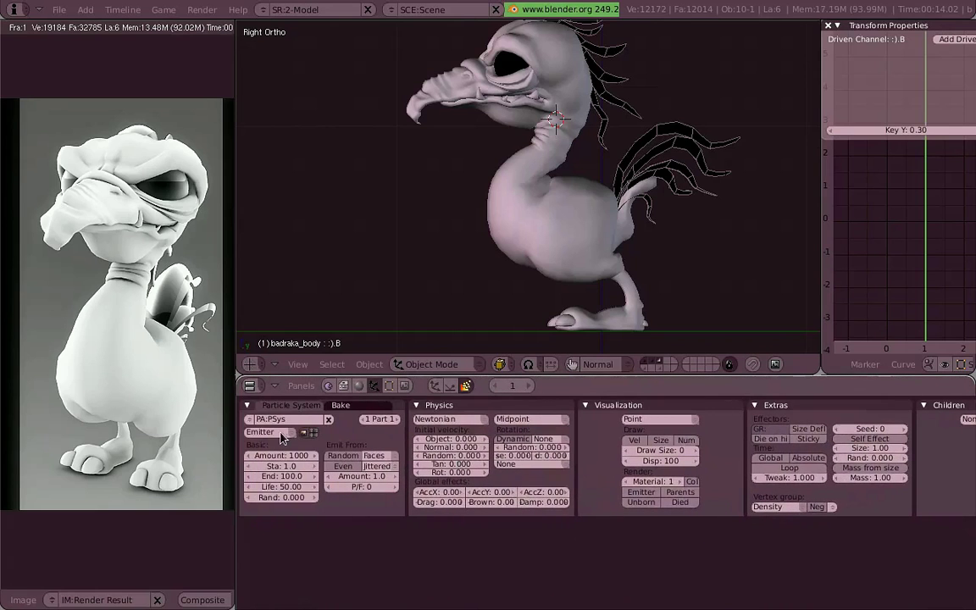
Step: Split off a Timeline area below the settings and play the animation to watch the 1000 particles emit
right_click(236, 305)
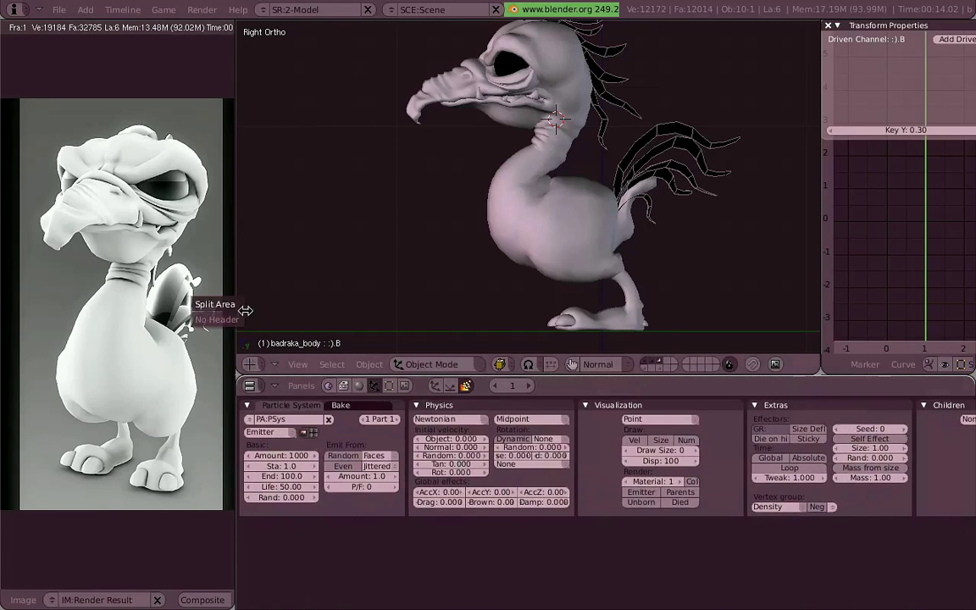
left_click(208, 292)
key("Escape")
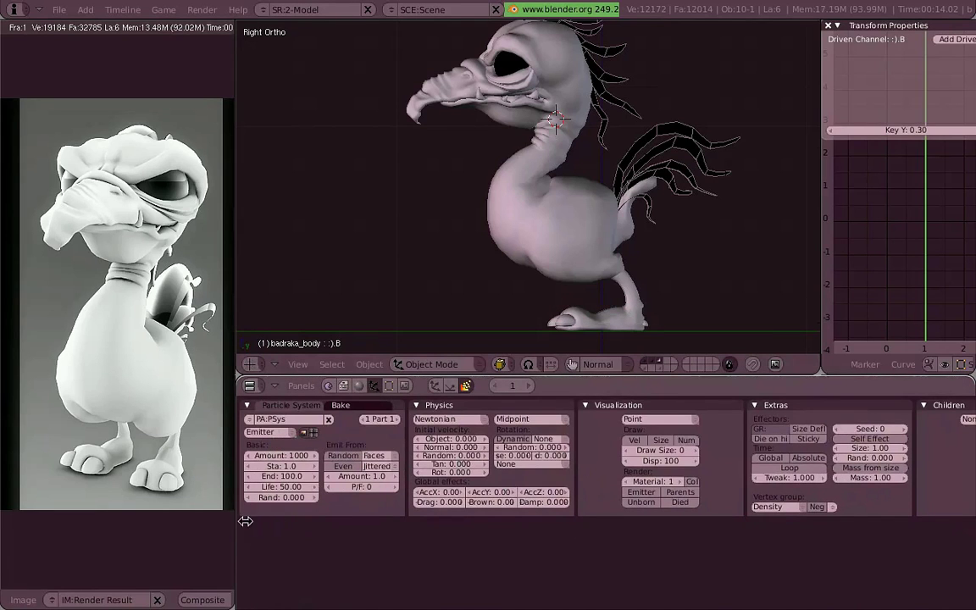
left_click(321, 554)
left_click(250, 565)
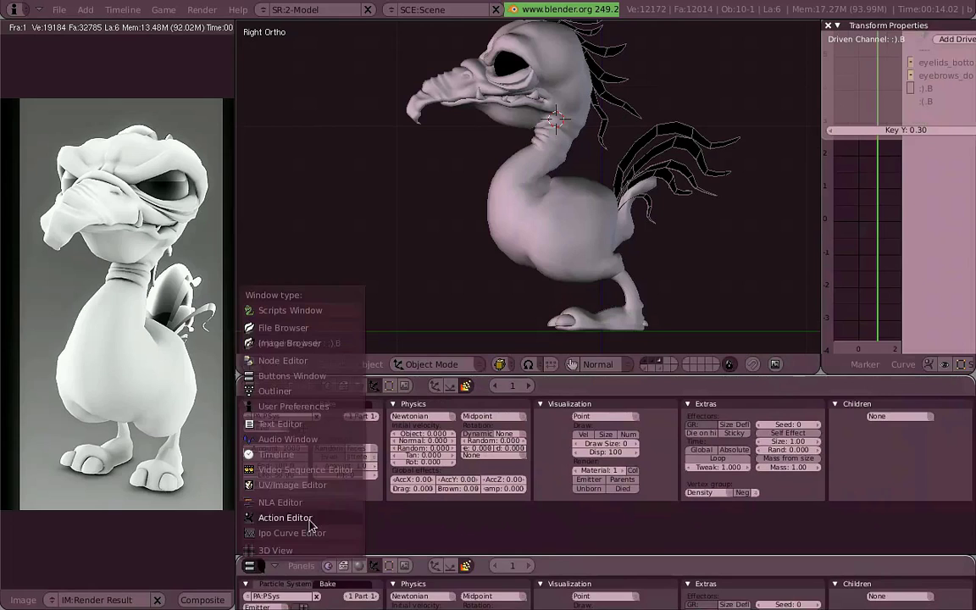
left_click(315, 462)
left_click(676, 568)
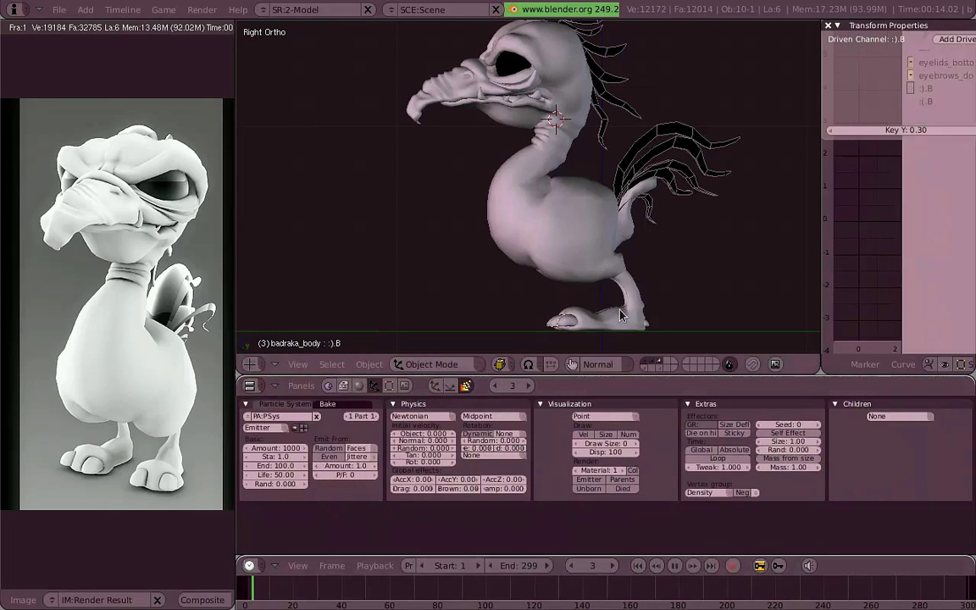
mouse_move(551, 254)
middle_mouse_down()
mouse_move(574, 266)
mouse_move(486, 139)
middle_mouse_up()
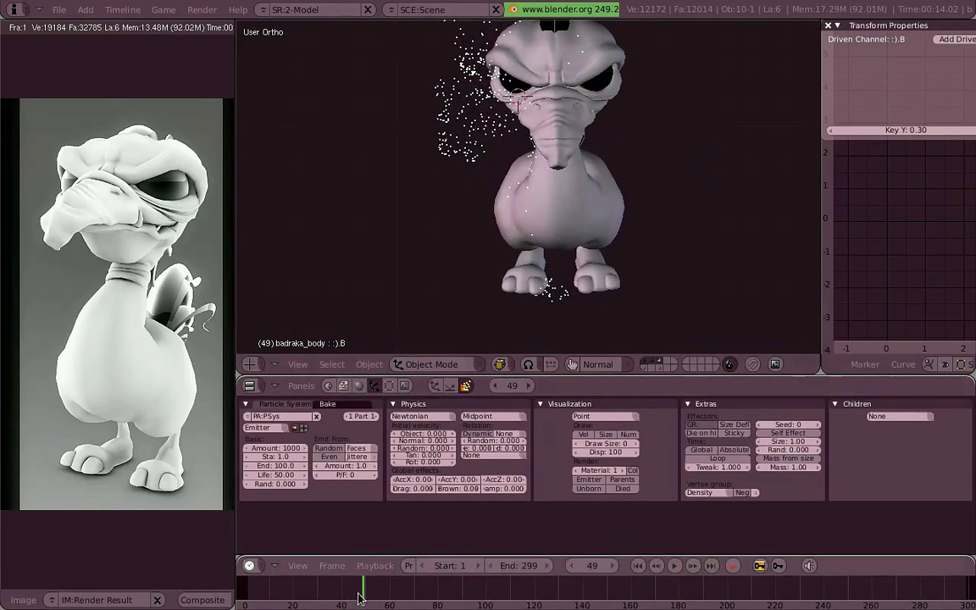
left_click(315, 590)
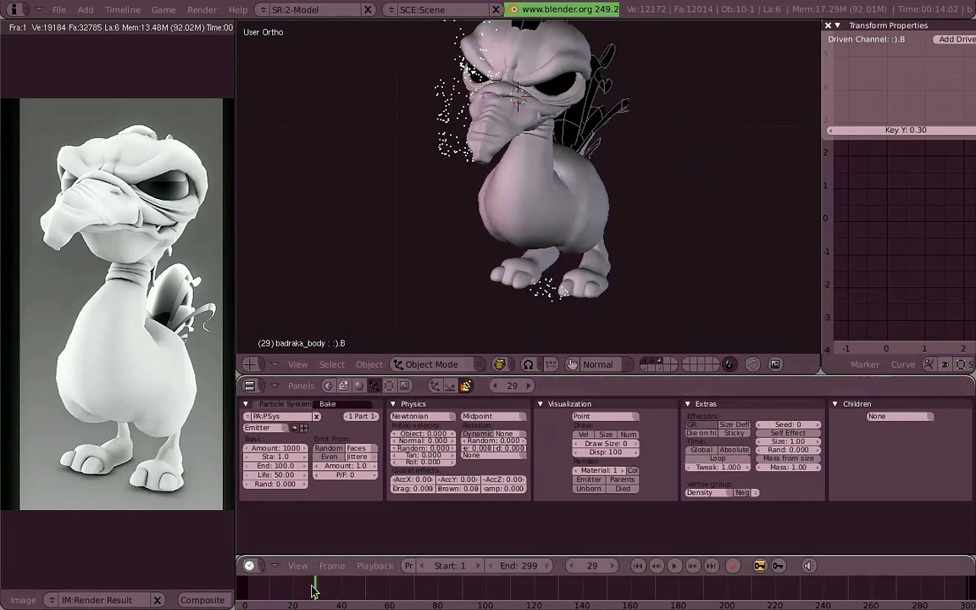
key("shift+Left")
key("KP_3")
key("z")
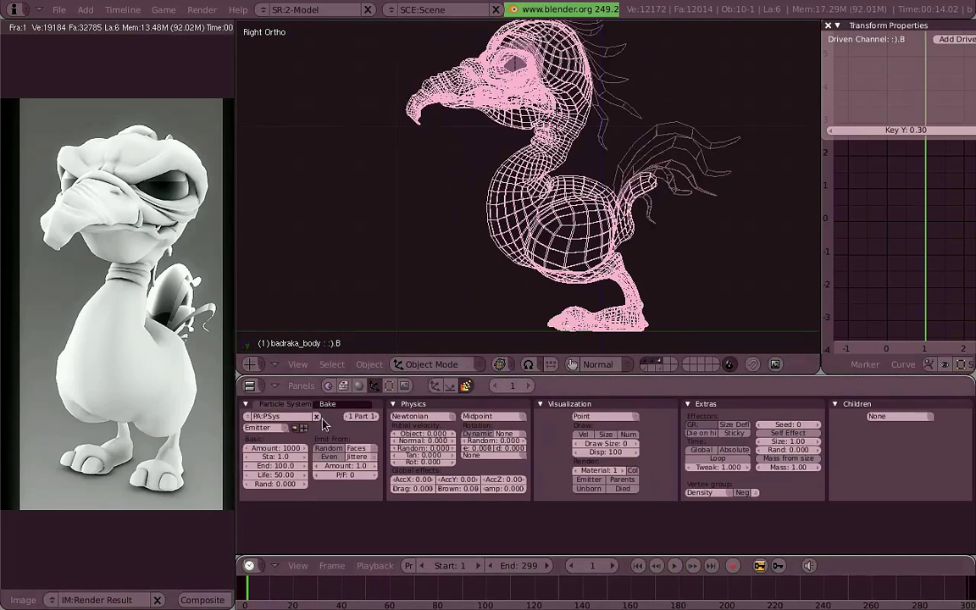
left_click(257, 426)
left_click(254, 378)
key("z")
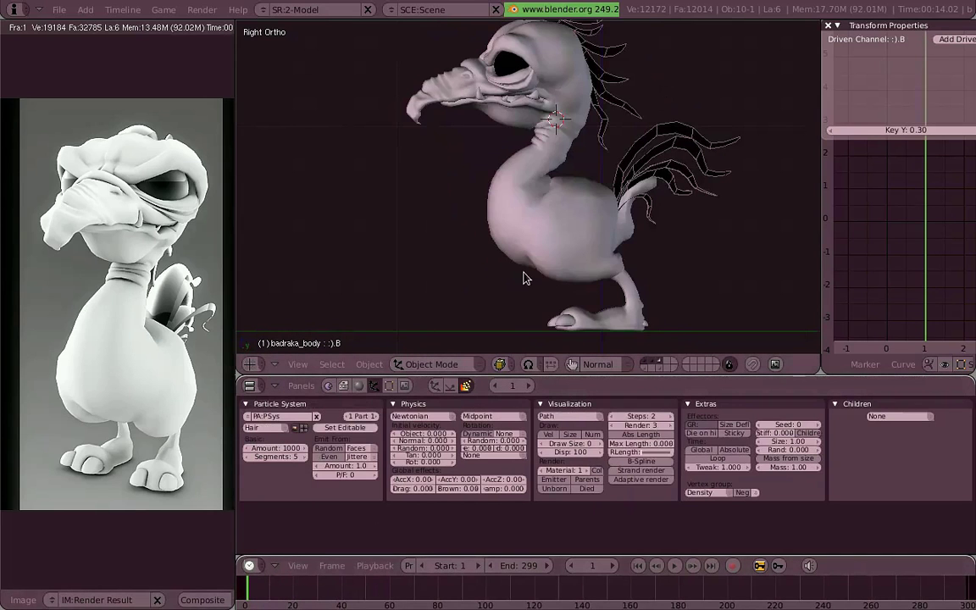
scroll(592, 246, "up", 1)
scroll(627, 234, "up", 1)
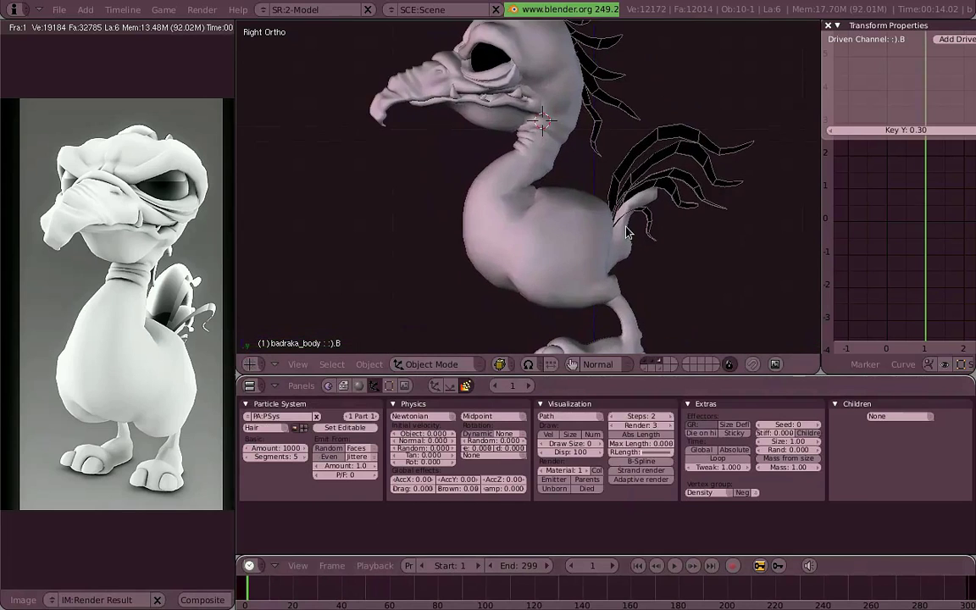
middle_click_drag(627, 233, 694, 197)
key("KP_3")
key("z")
key("z")
scroll(447, 408, "up", 1, "ctrl")
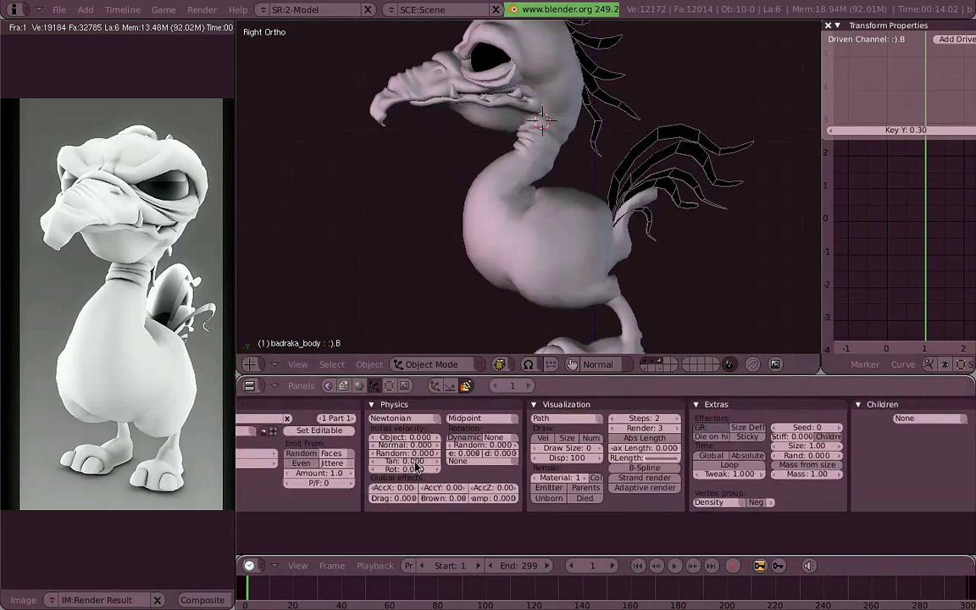
scroll(446, 408, "up", 2, "ctrl")
scroll(446, 408, "down", 1, "ctrl")
scroll(446, 408, "down", 1, "ctrl")
scroll(446, 408, "down", 1, "ctrl")
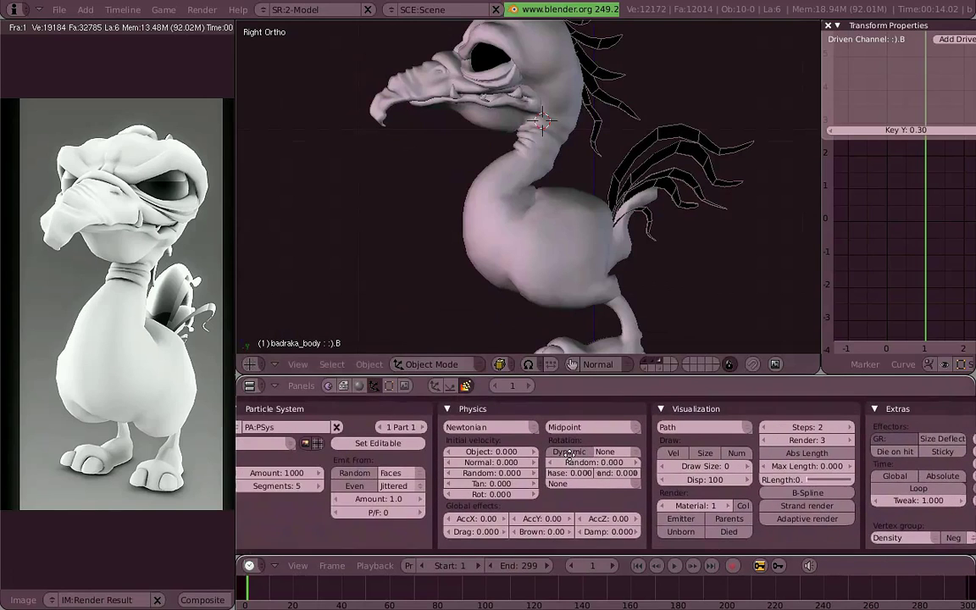
scroll(513, 456, "up", 1)
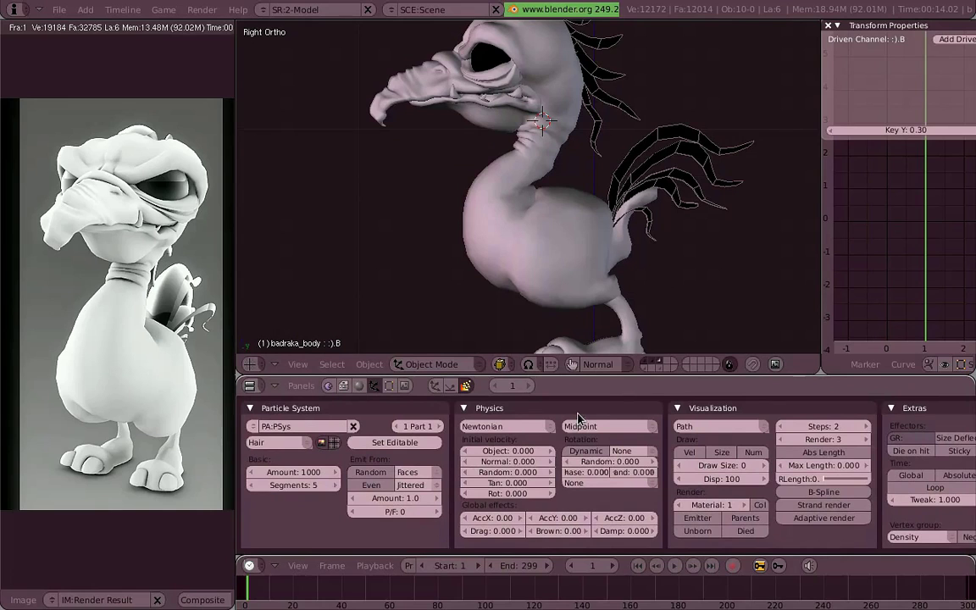
Step: Set the hair's Normal velocity to 0.150, checking the length in wireframe from the side
left_click(550, 461)
left_click(551, 460)
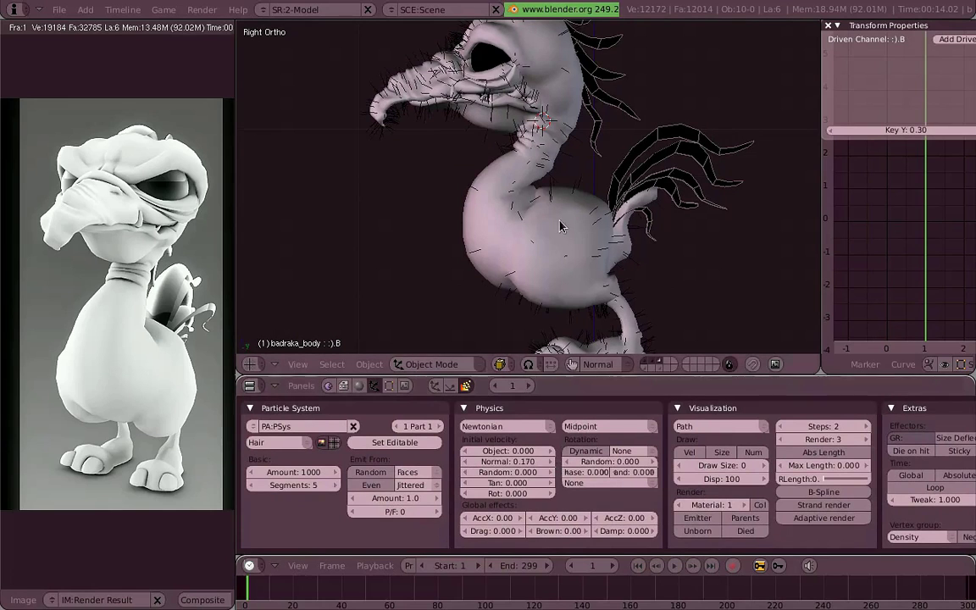
middle_click_drag(593, 212, 660, 201)
key("KP_3")
scroll(549, 216, "up", 4)
key("z")
key("z")
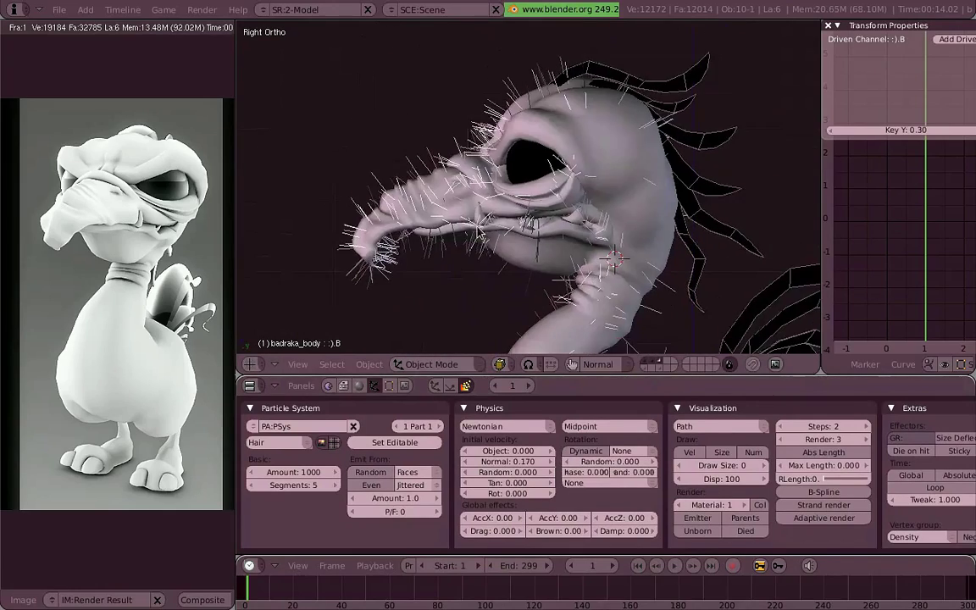
mouse_move(549, 216)
middle_mouse_down("shift")
mouse_move(527, 184)
mouse_move(734, 201)
mouse_move(662, 209)
mouse_move(645, 263)
middle_mouse_up("shift")
key("KP_3")
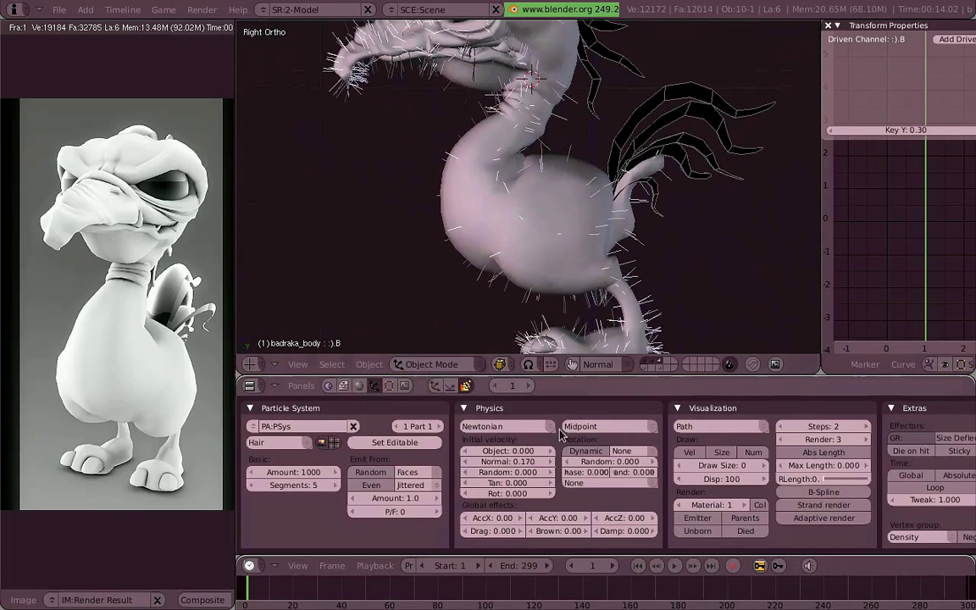
left_click(479, 461)
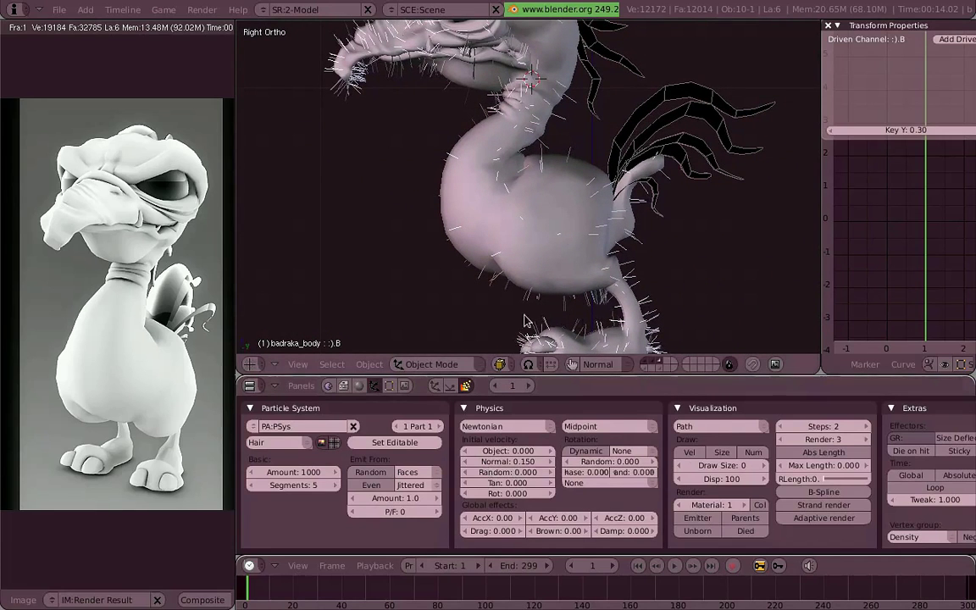
middle_click_drag(533, 149, 554, 248, "shift")
key("z")
key("z")
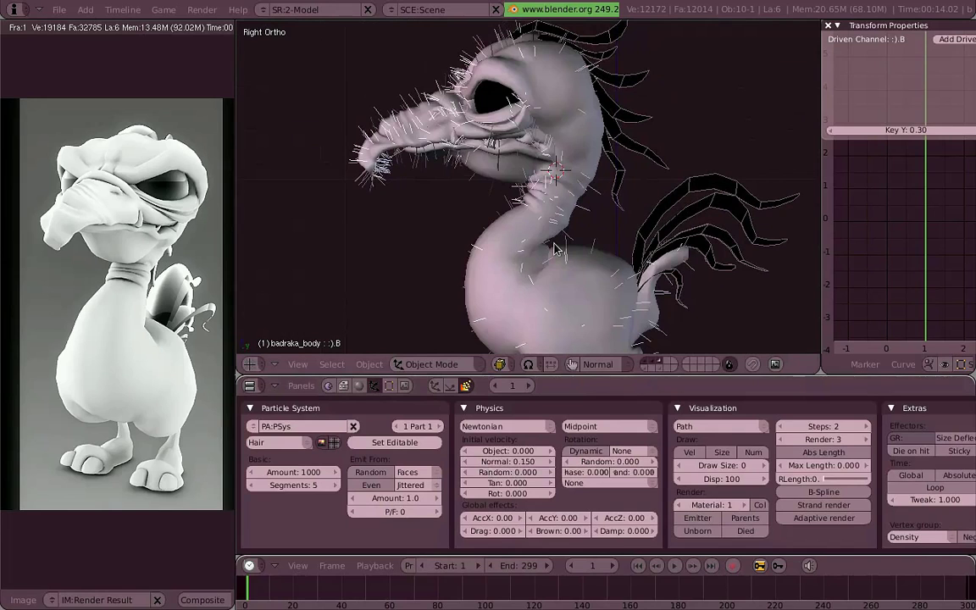
Step: Set the Random velocity to 0.010
left_click(551, 472)
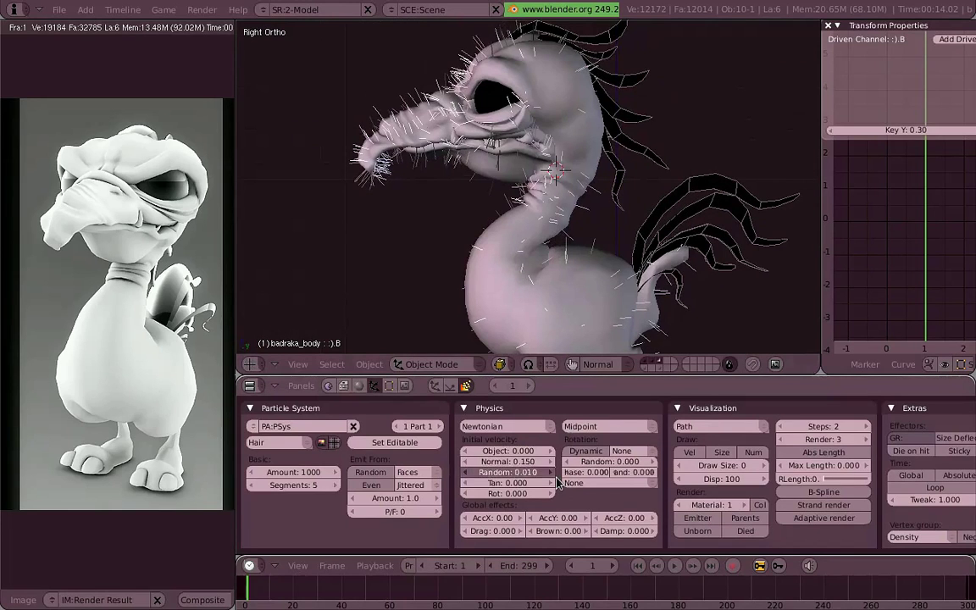
left_click(552, 471)
left_click(551, 471)
left_click(465, 472)
left_click(465, 471)
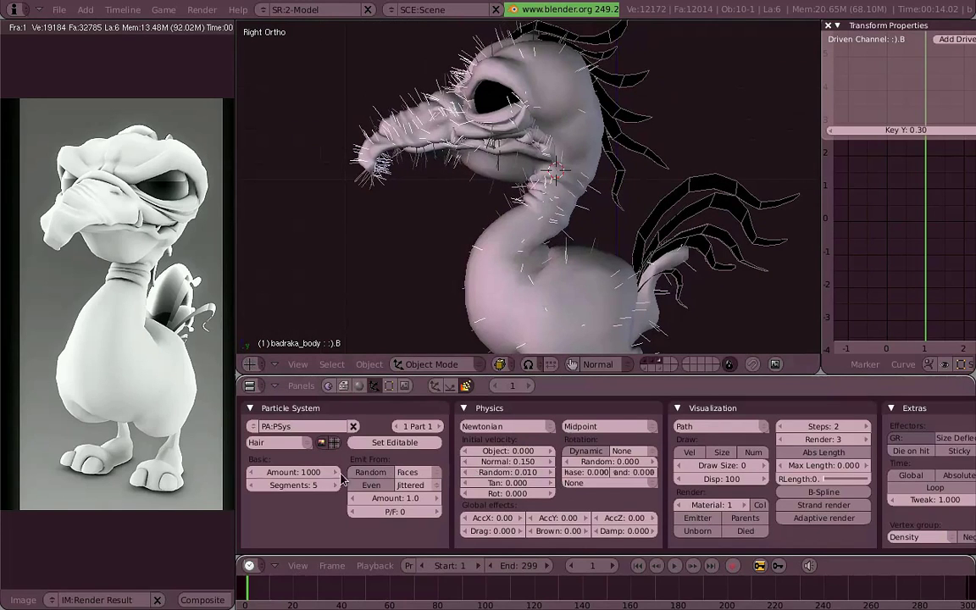
Step: Raise the hair Amount from 4100 to 10641 for dense fur
left_click(293, 472)
type("4100")
key("Return")
left_click_drag(293, 472, 322, 472)
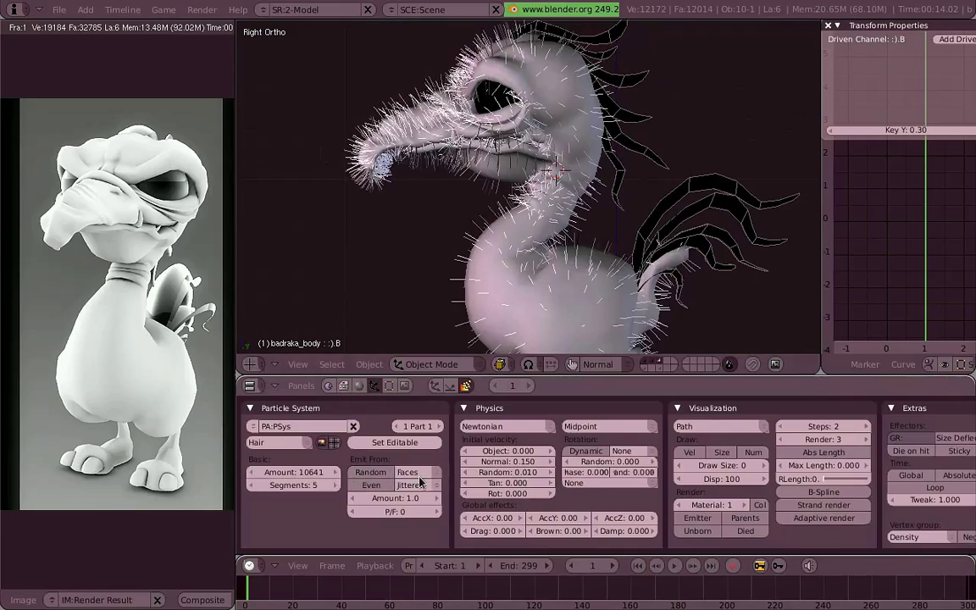
mouse_move(508, 211)
middle_mouse_down()
mouse_move(536, 224)
mouse_move(381, 197)
mouse_move(423, 176)
middle_mouse_up()
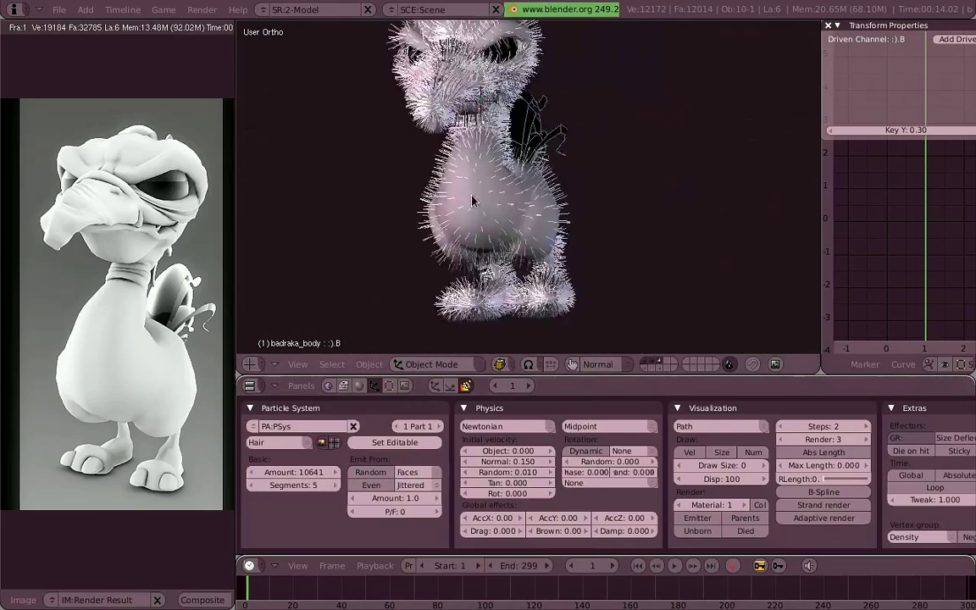
key("KP_3")
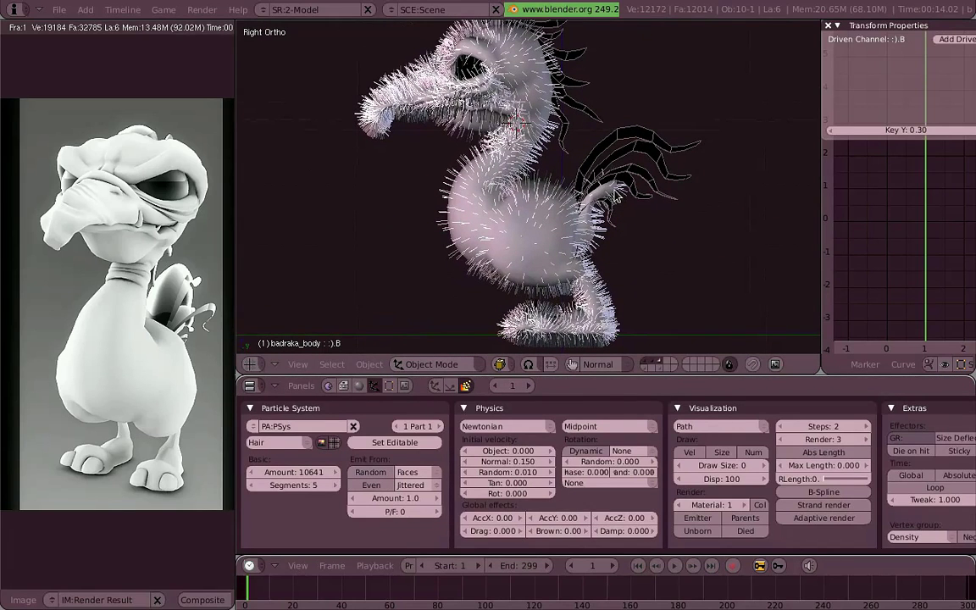
Step: Cut the hair Amount back to 1000 strands
left_click(292, 472)
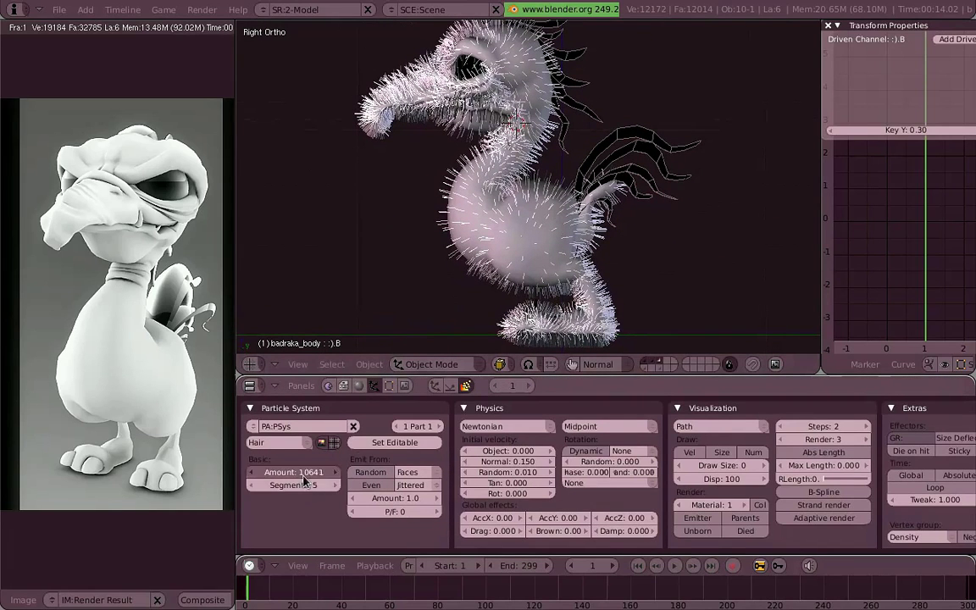
type("00")
key("Return")
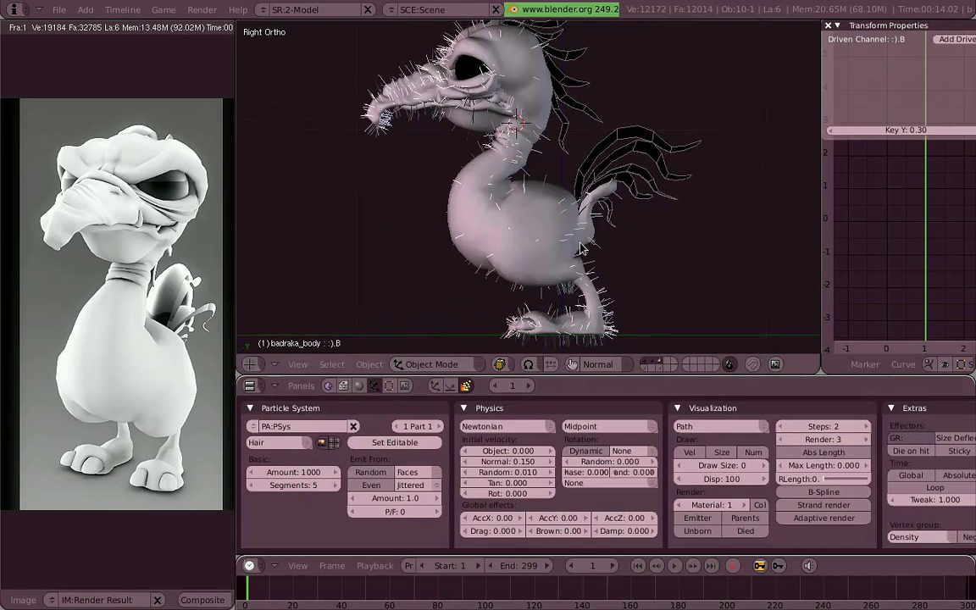
mouse_move(665, 391)
middle_mouse_down()
mouse_move(615, 423)
mouse_move(611, 480)
middle_mouse_up()
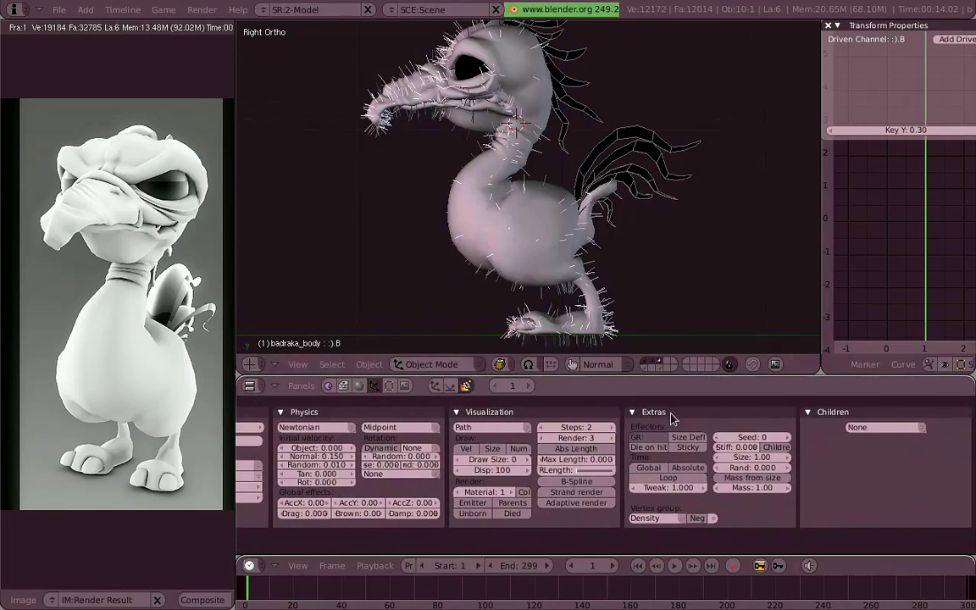
scroll(671, 417, "down", 1)
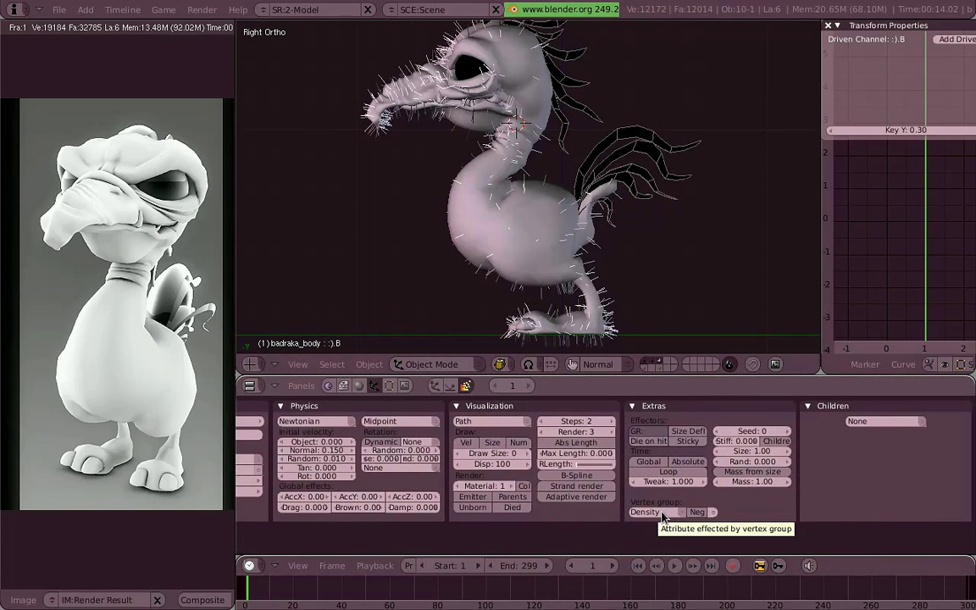
Step: Set the Density vertex group in Extras to feath_body_dens
left_click(711, 513)
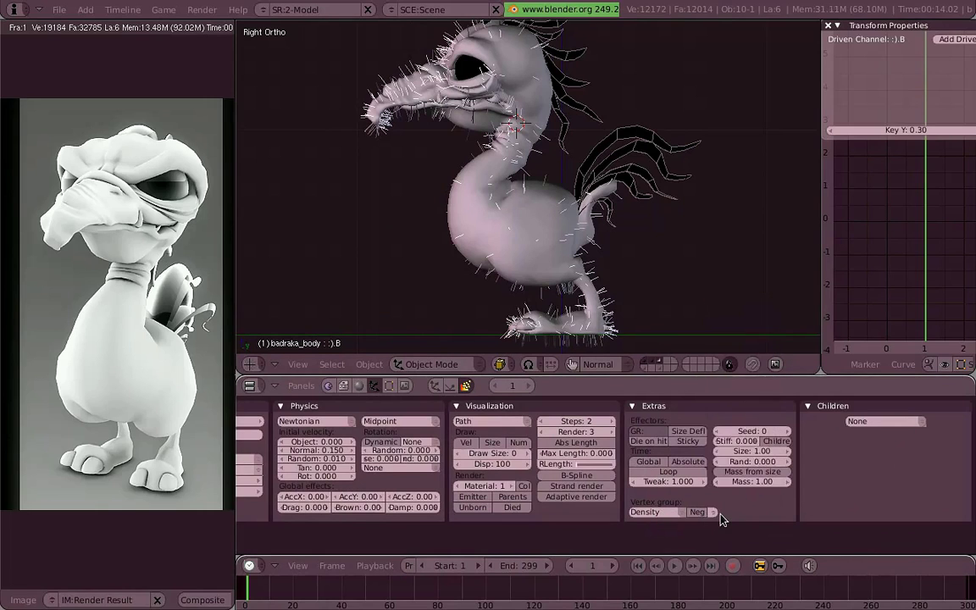
left_click(718, 513)
left_click(713, 512)
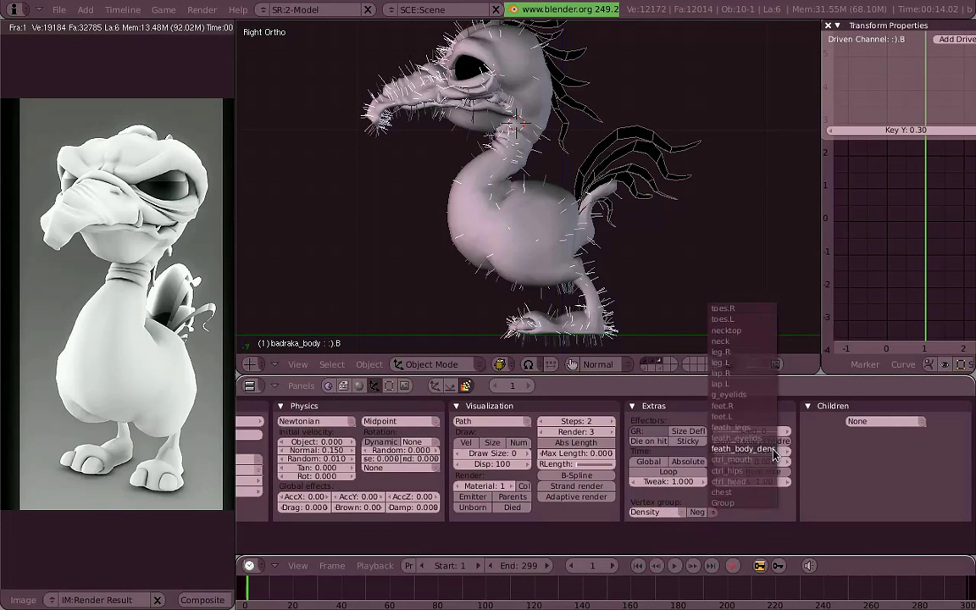
left_click(743, 449)
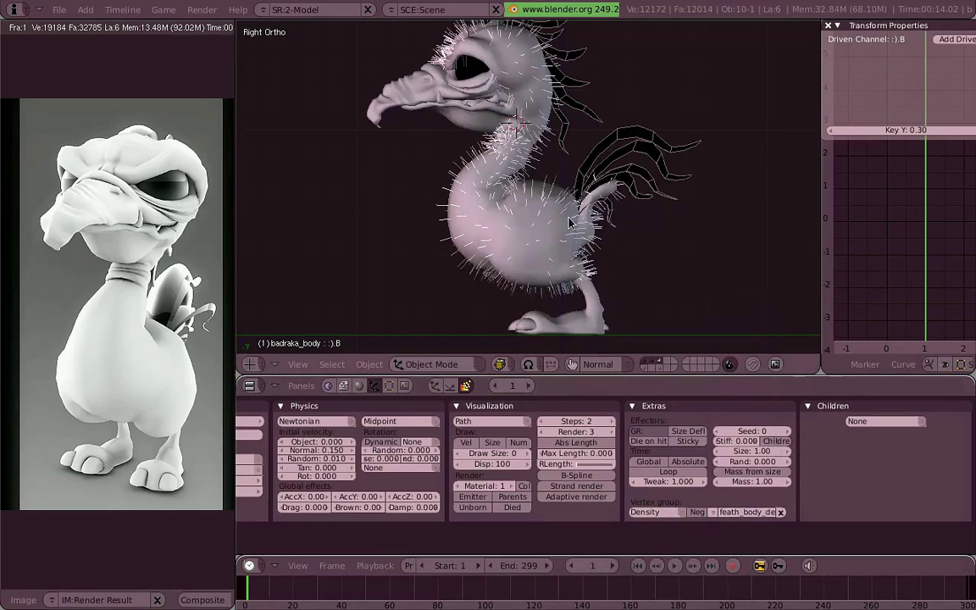
left_click(458, 366)
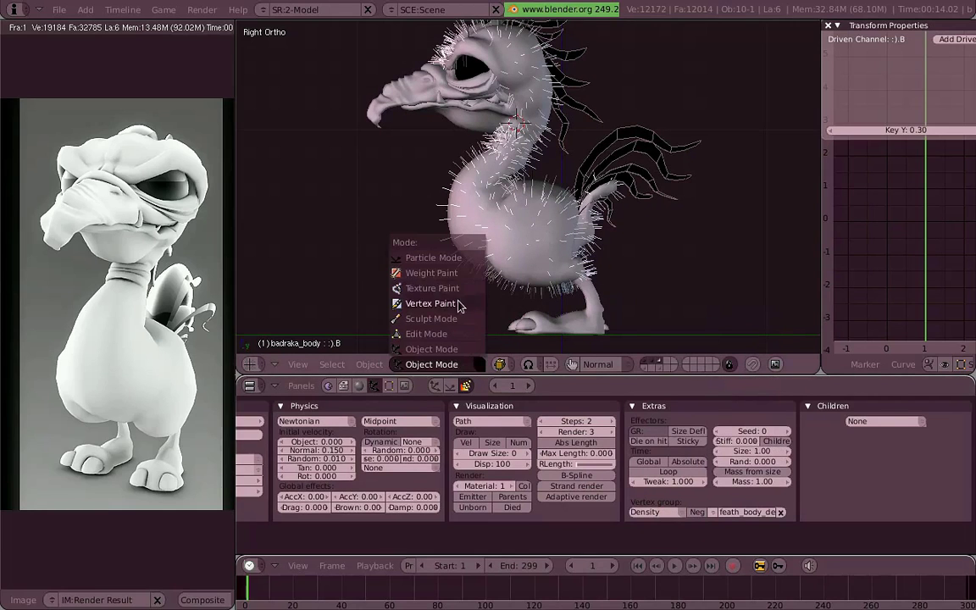
Step: Show the feath_body_dens weights in Weight Paint mode from the side, then return to Object Mode
left_click(454, 278)
key("F9")
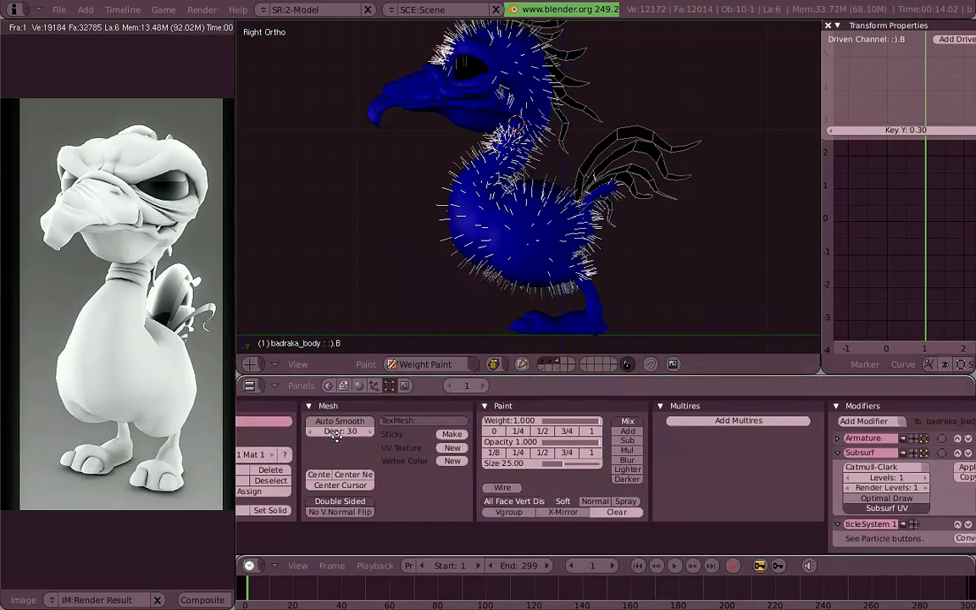
left_click(249, 449)
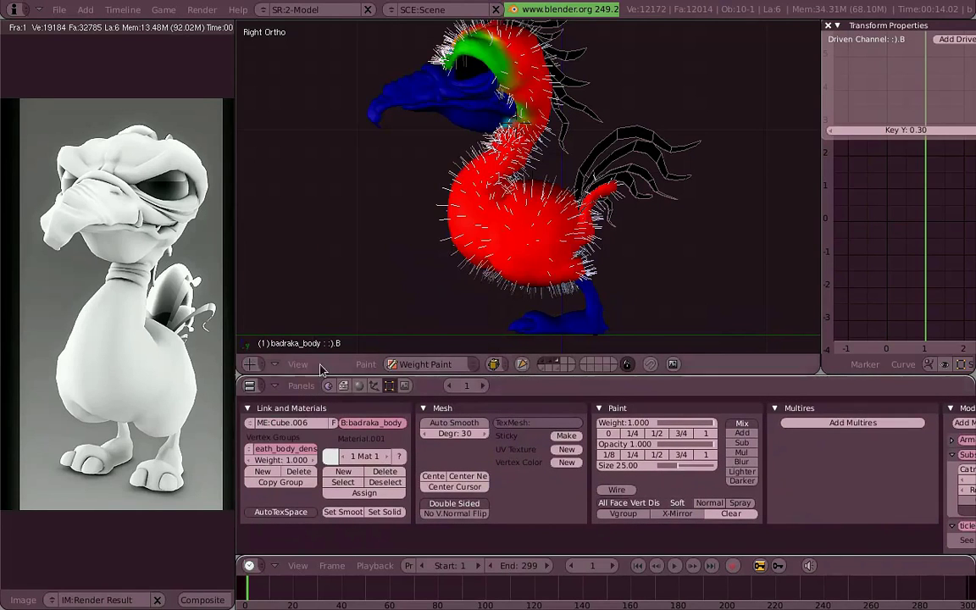
mouse_move(287, 328)
middle_mouse_down()
mouse_move(306, 211)
mouse_move(689, 169)
mouse_move(900, 168)
mouse_move(756, 182)
middle_mouse_up()
key("KP_3")
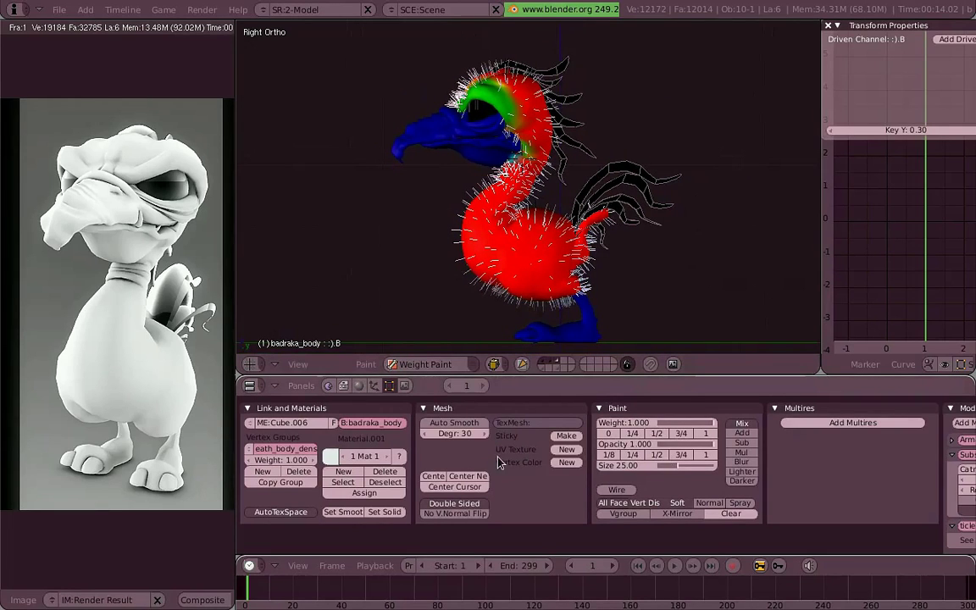
left_click(420, 365)
left_click(390, 221)
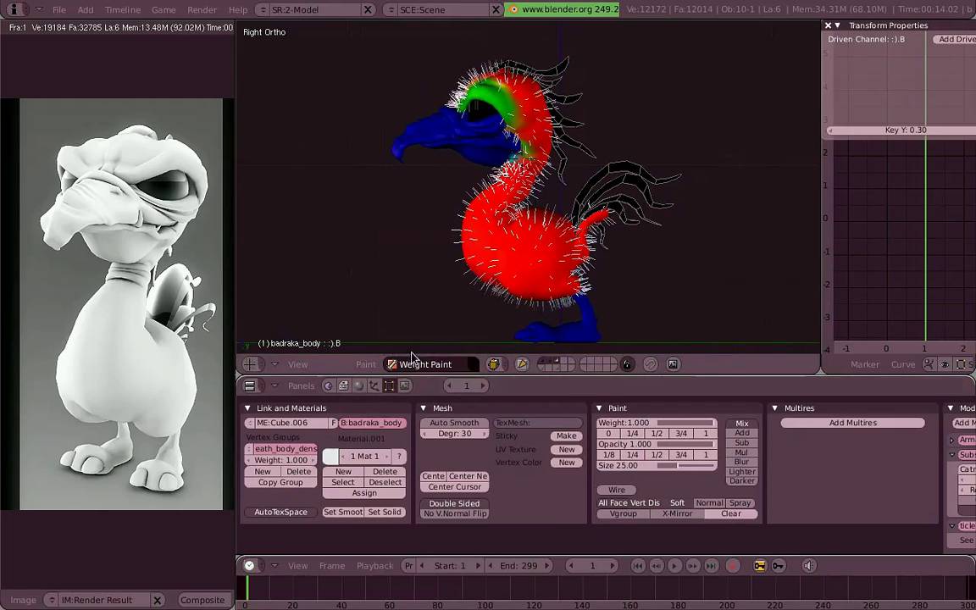
Step: Preview the hair at 11788 strands, then restore the Amount to 1000
left_click(373, 386)
scroll(475, 423, "right", 3)
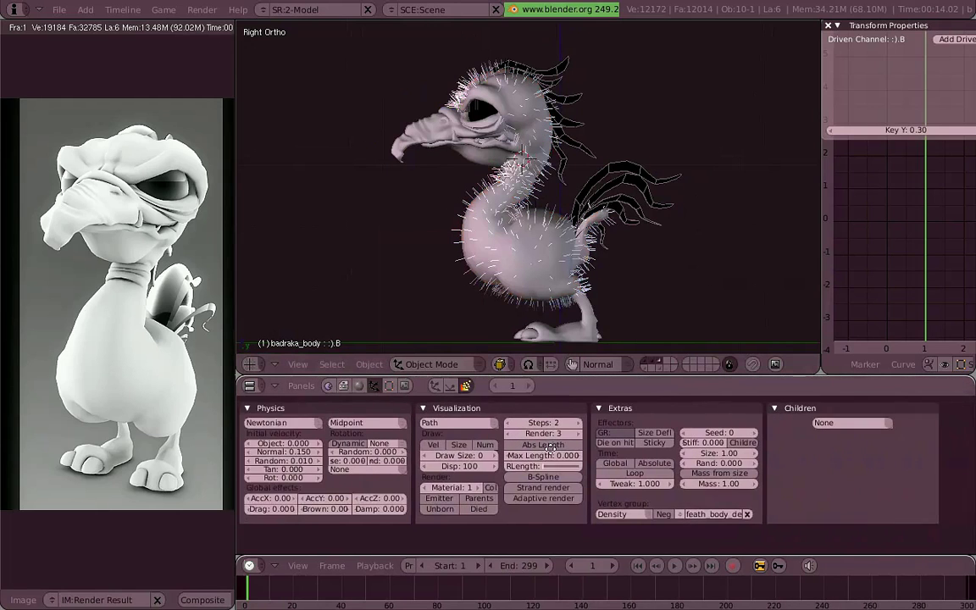
scroll(526, 428, "right", 2)
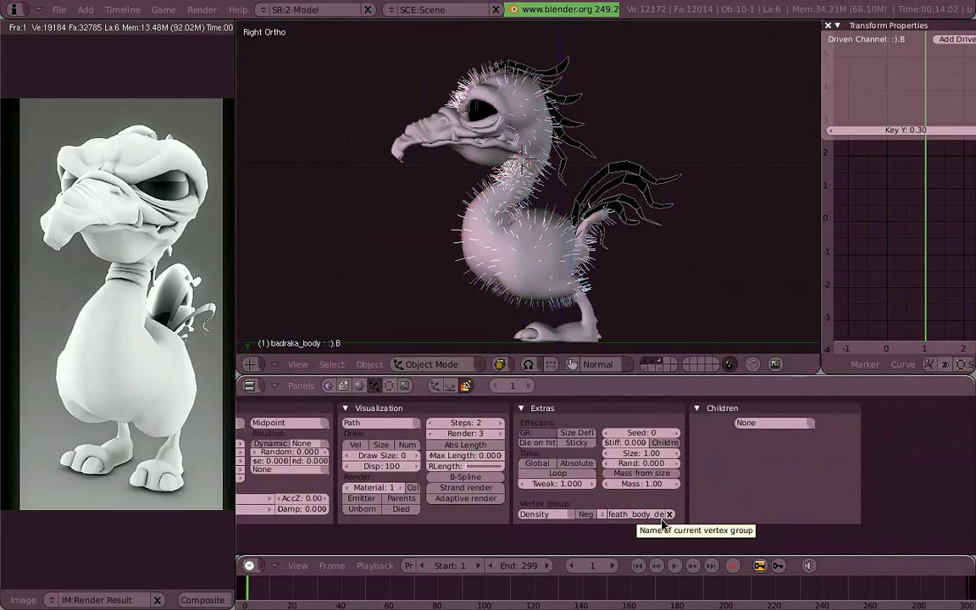
scroll(563, 265, "up", 1)
scroll(745, 436, "left", 1)
scroll(760, 435, "left", 4)
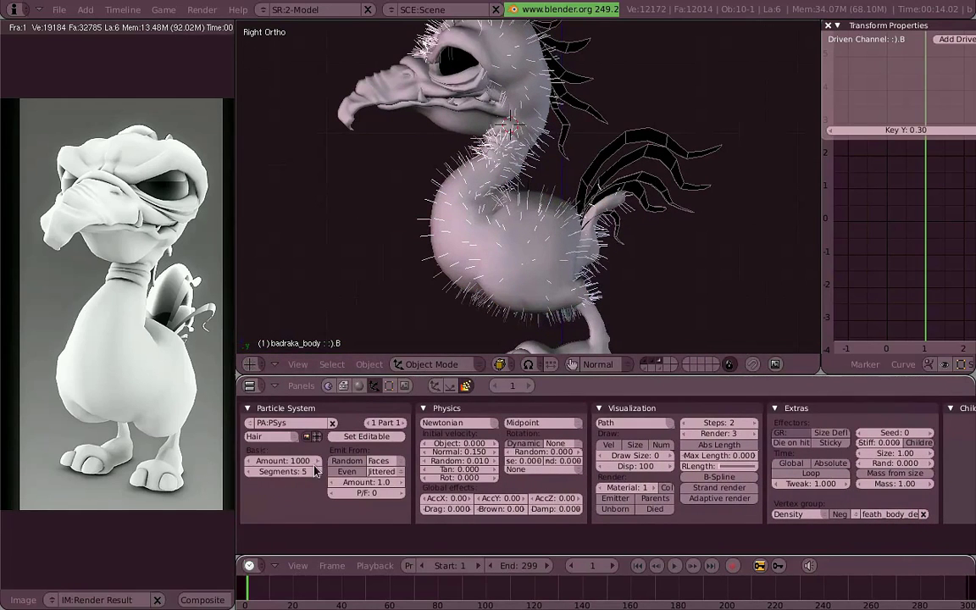
left_click(313, 462)
type("11788")
key("Return")
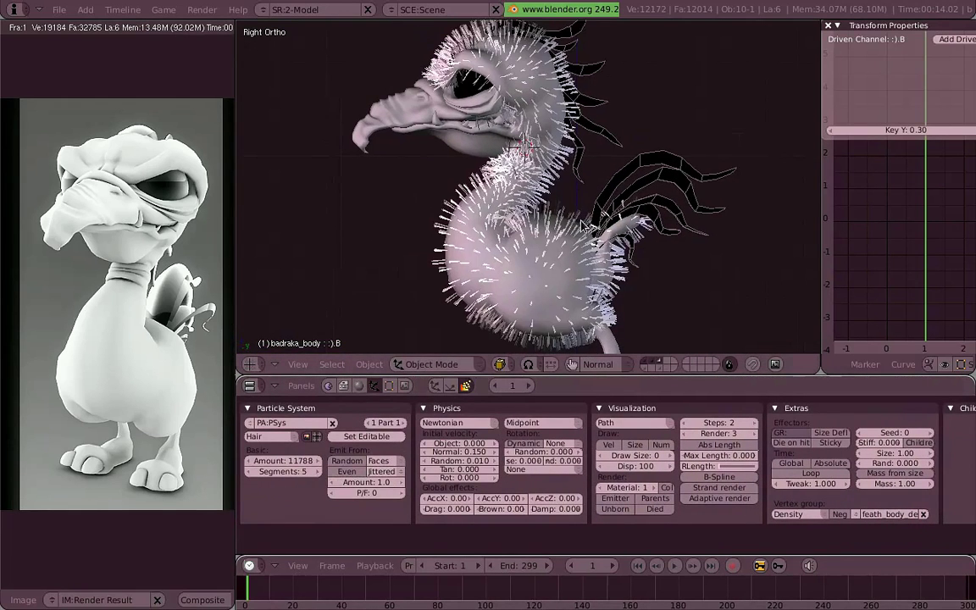
mouse_move(535, 184)
middle_mouse_down()
mouse_move(751, 187)
mouse_move(708, 213)
mouse_move(644, 212)
middle_mouse_up()
key("KP_3")
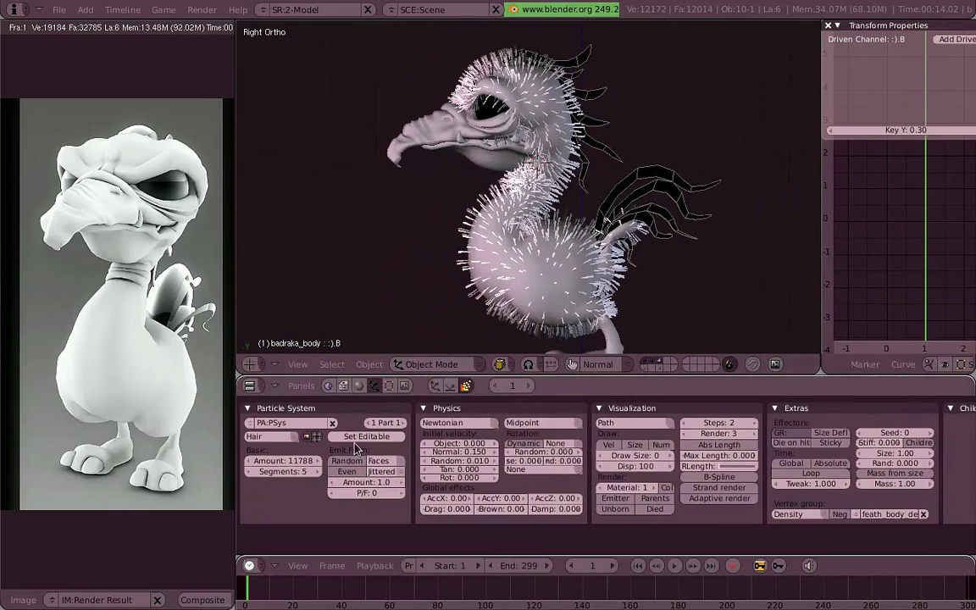
left_click(284, 460)
type("000")
key("Return")
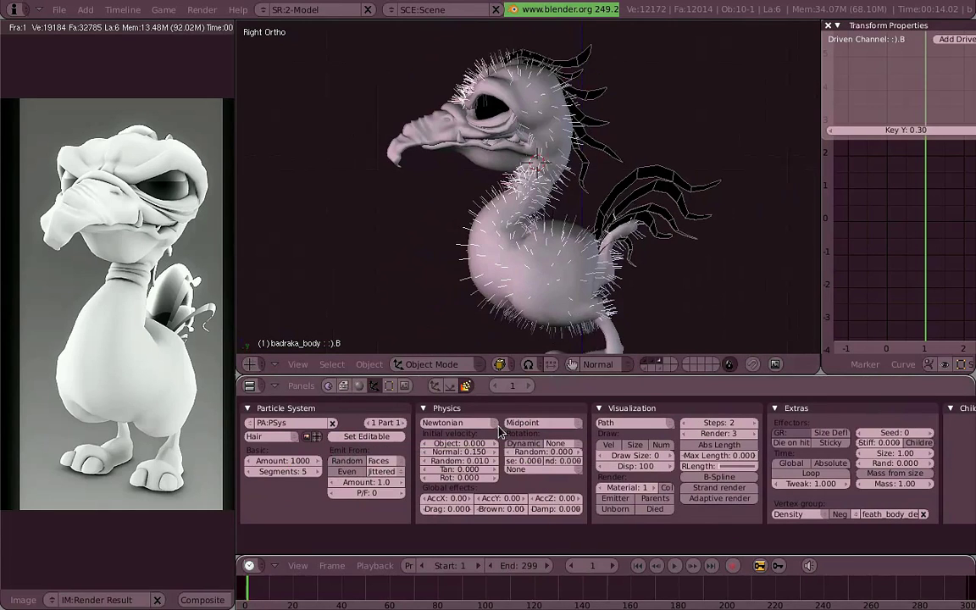
Step: Look through the scene camera and begin marking a render border
scroll(598, 422, "down", 3)
scroll(598, 421, "up", 3)
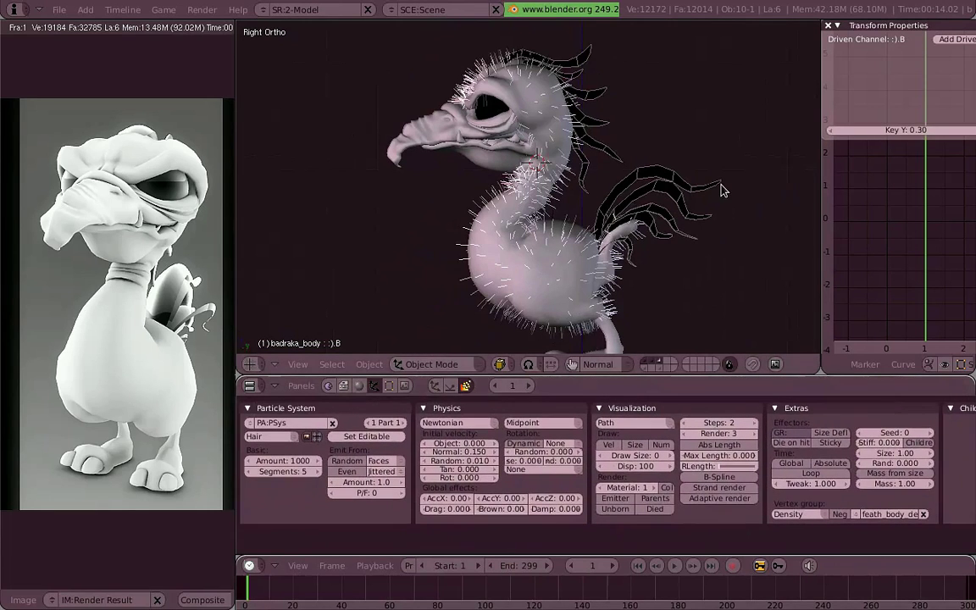
key("KP_0")
key("shift+b")
Step: Render a border strip around the character, then enable Emitter and re-render the body with its hair
left_click_drag(619, 347, 460, 28)
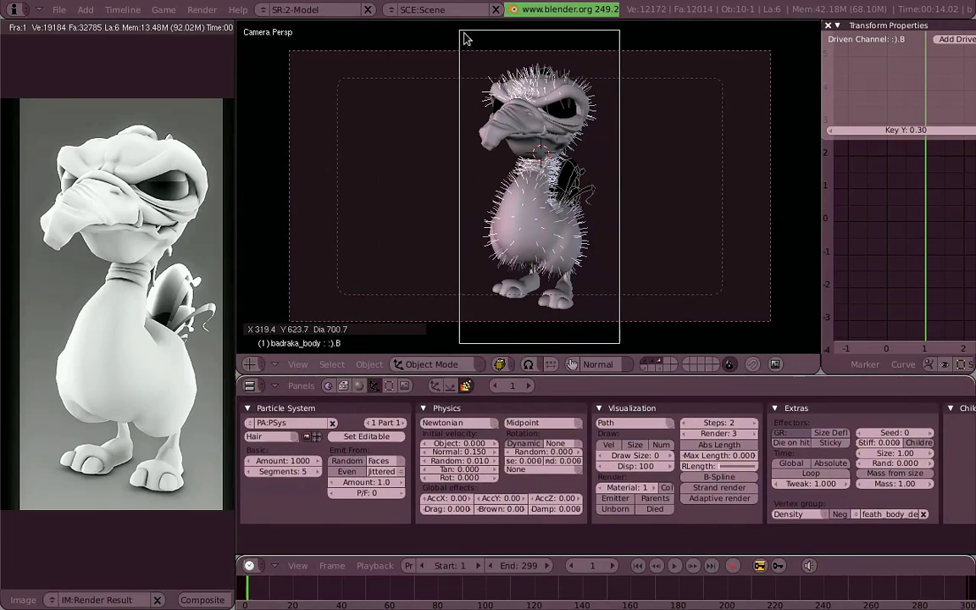
key("F12")
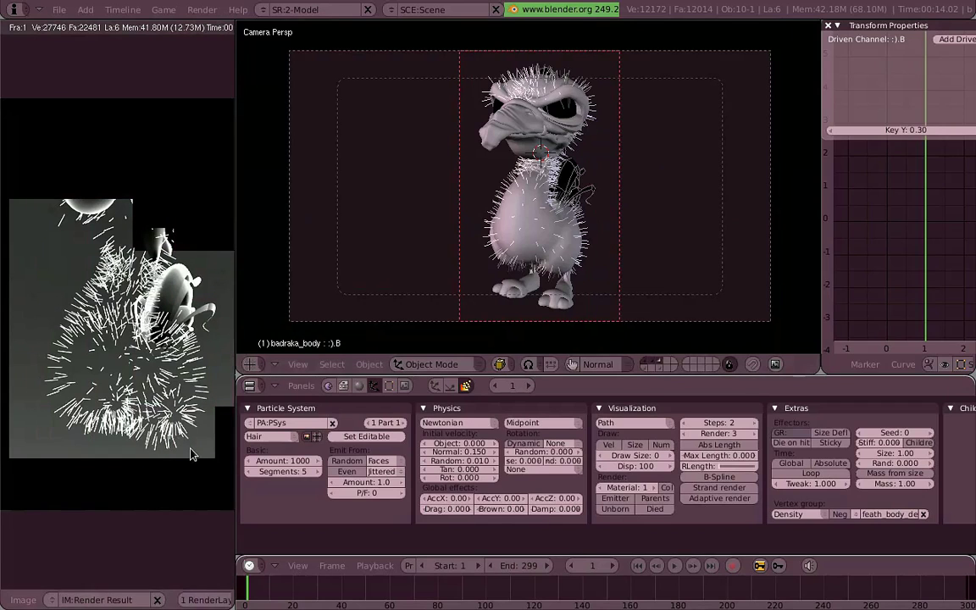
left_click(614, 498)
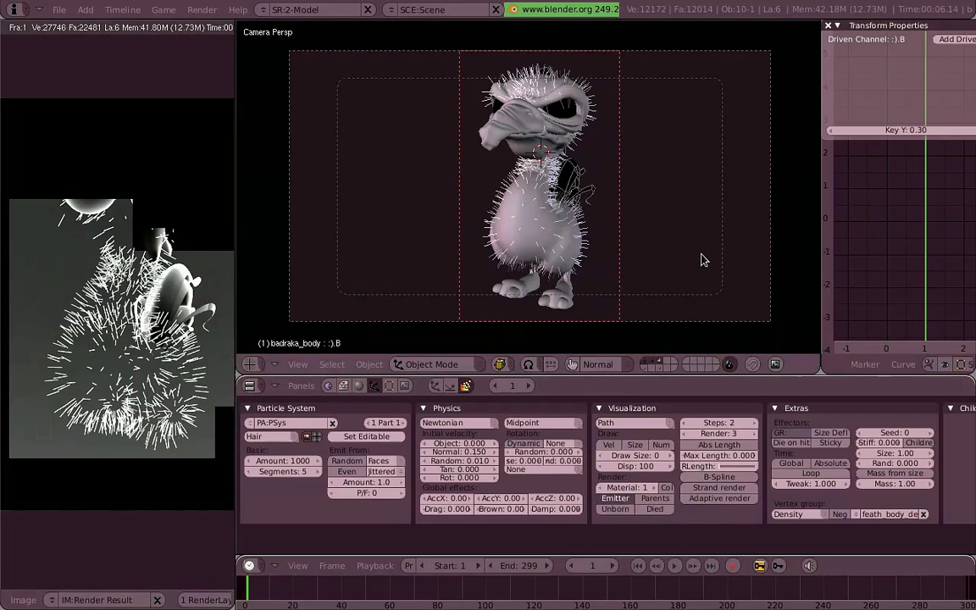
key("F12")
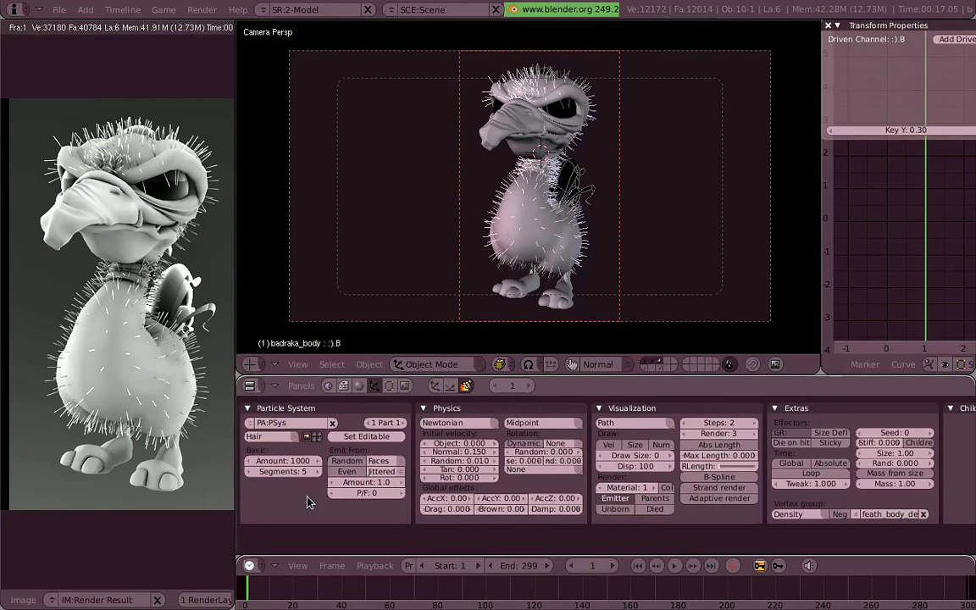
Step: Raise the hair Amount to 14450, push it higher, and orbit around the character to inspect it
left_click(305, 460)
type("14450")
key("Return")
mouse_move(487, 203)
middle_mouse_down()
mouse_move(501, 178)
mouse_move(465, 233)
middle_mouse_up()
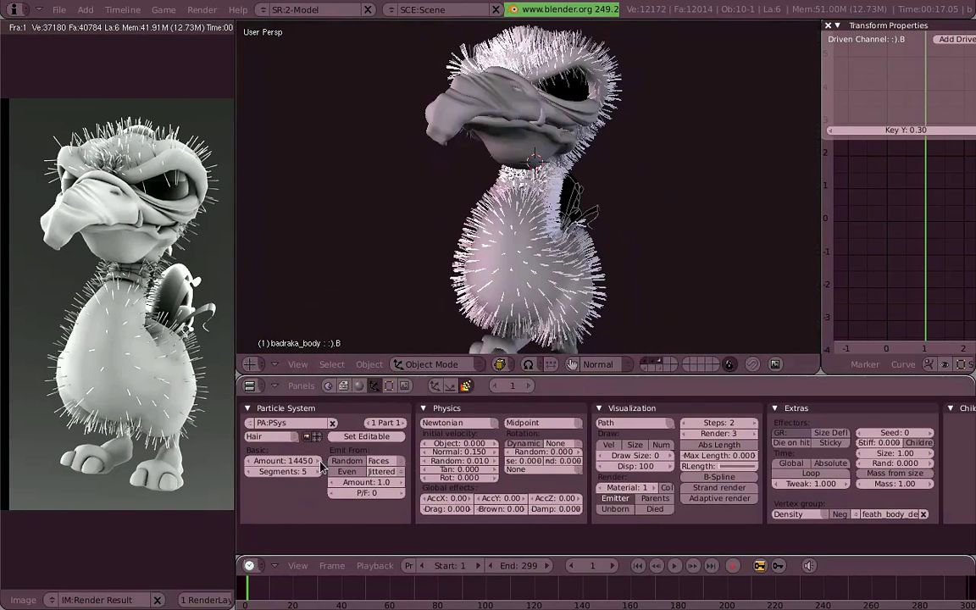
left_click_drag(297, 460, 348, 467)
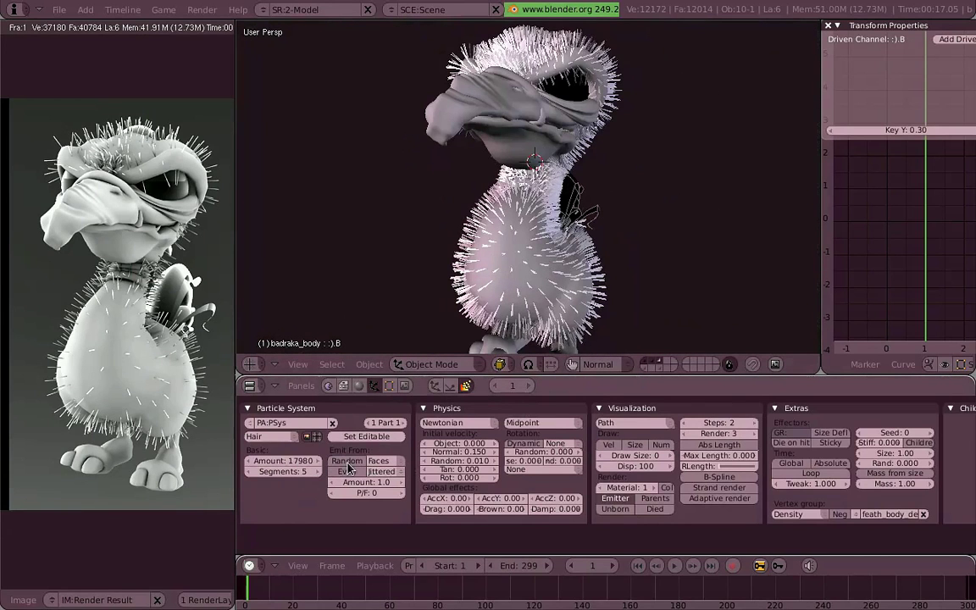
middle_click_drag(525, 194, 580, 127)
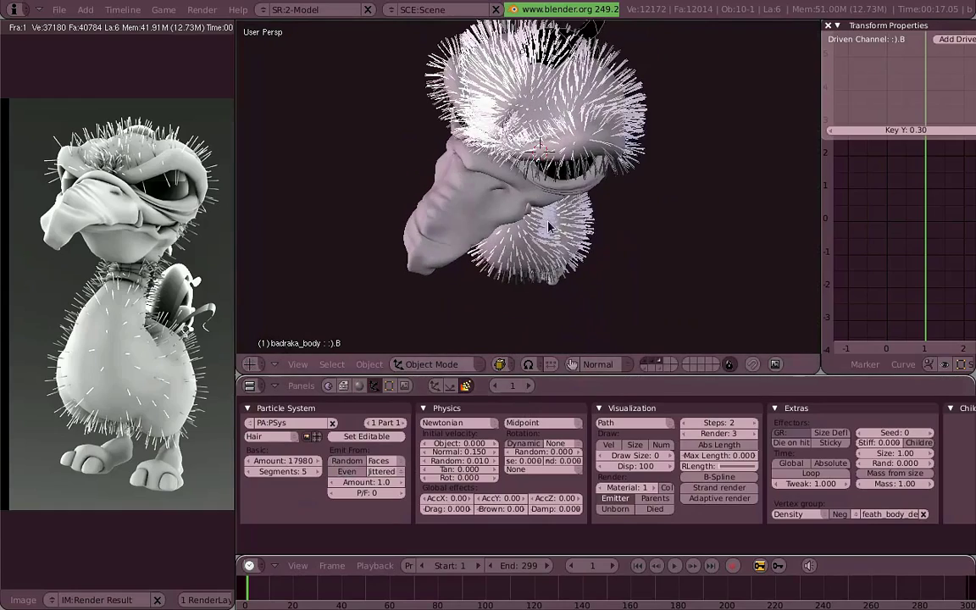
mouse_move(453, 292)
middle_mouse_down()
mouse_move(538, 171)
mouse_move(474, 246)
middle_mouse_up()
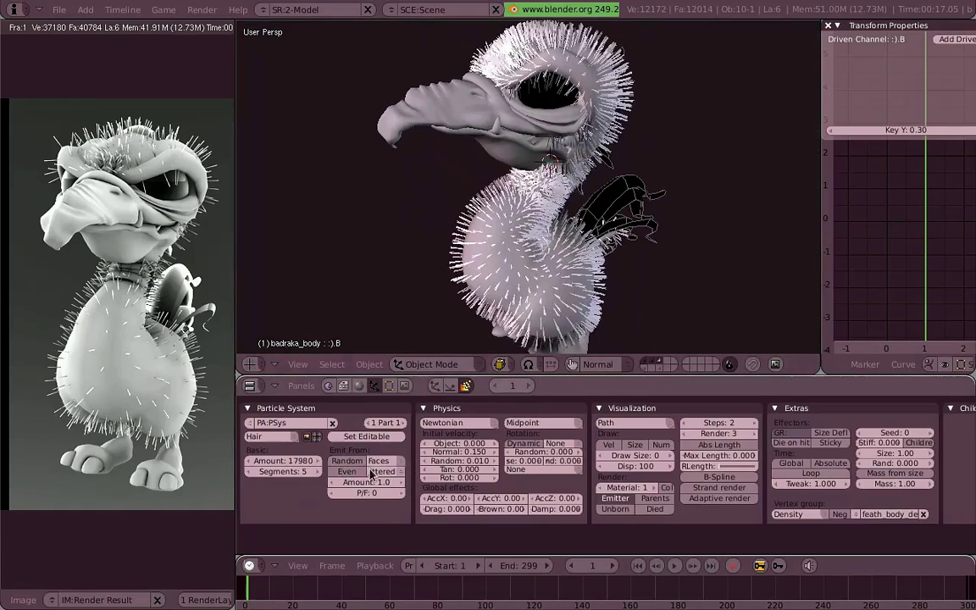
mouse_move(472, 193)
middle_mouse_down()
mouse_move(639, 216)
mouse_move(878, 201)
middle_mouse_up()
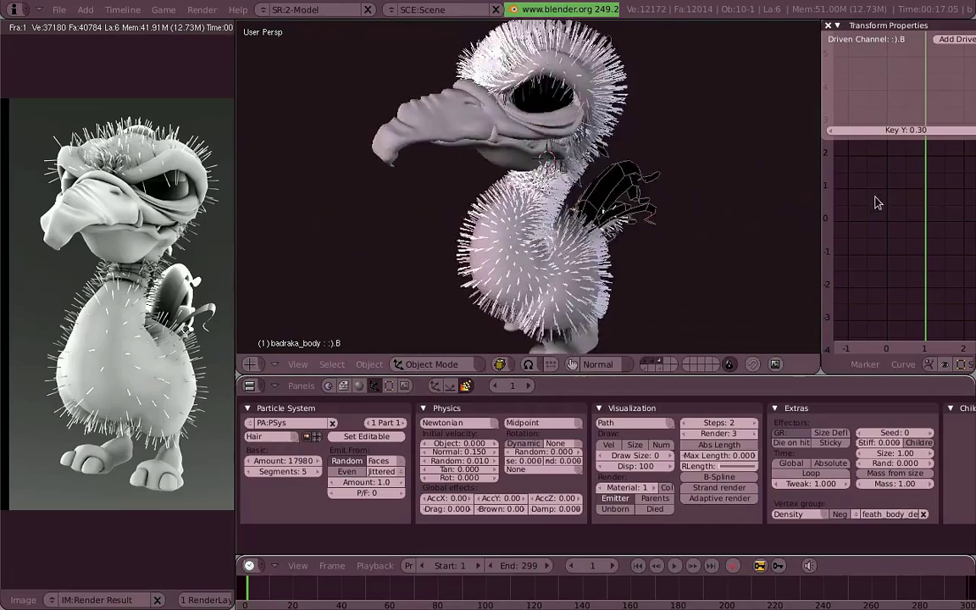
key("KP_3")
mouse_move(600, 220)
middle_mouse_down()
mouse_move(675, 226)
mouse_move(439, 185)
mouse_move(478, 239)
middle_mouse_up()
Step: Restore the hair Amount to 1000 and collapse the Visualization panel
left_click(279, 460)
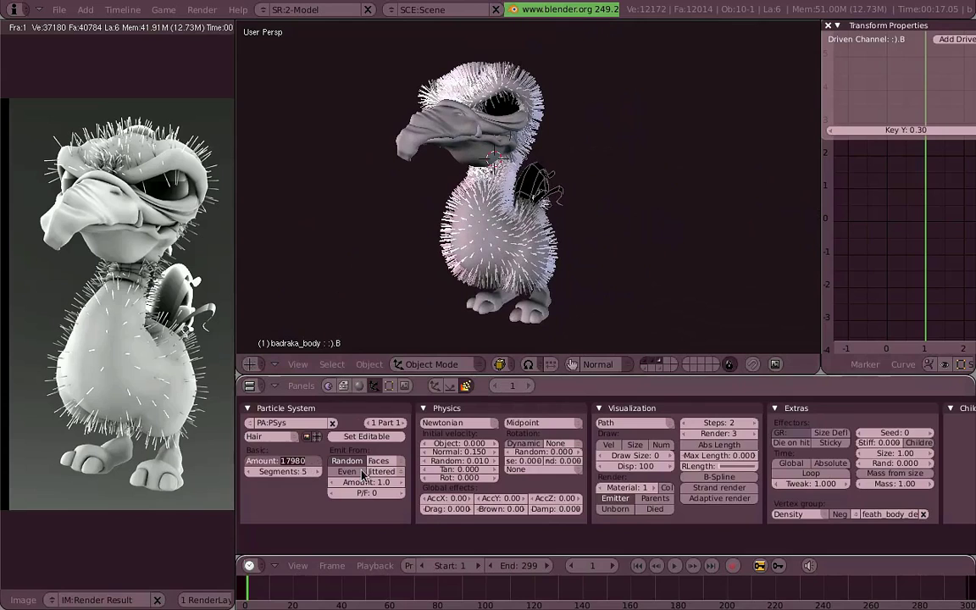
type("0")
key("Return")
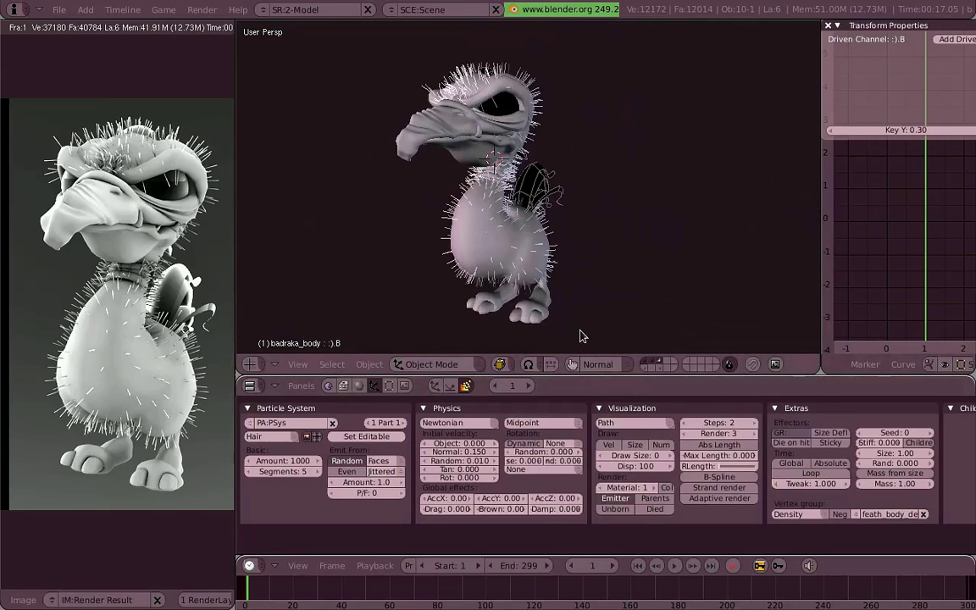
left_click(608, 408)
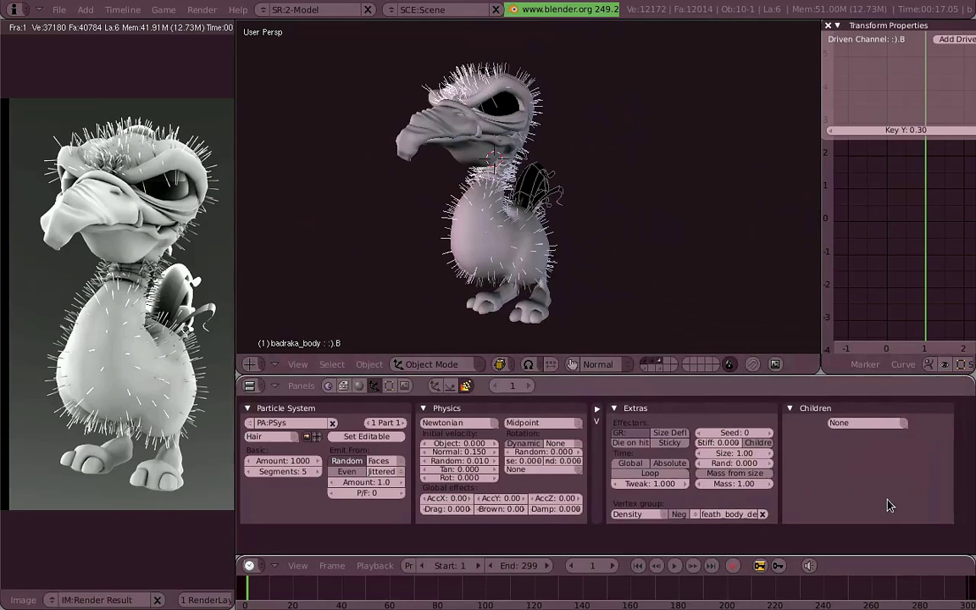
Step: Set Children to Faces, orbit to inspect the dense fur, then look through the camera
left_click(903, 423)
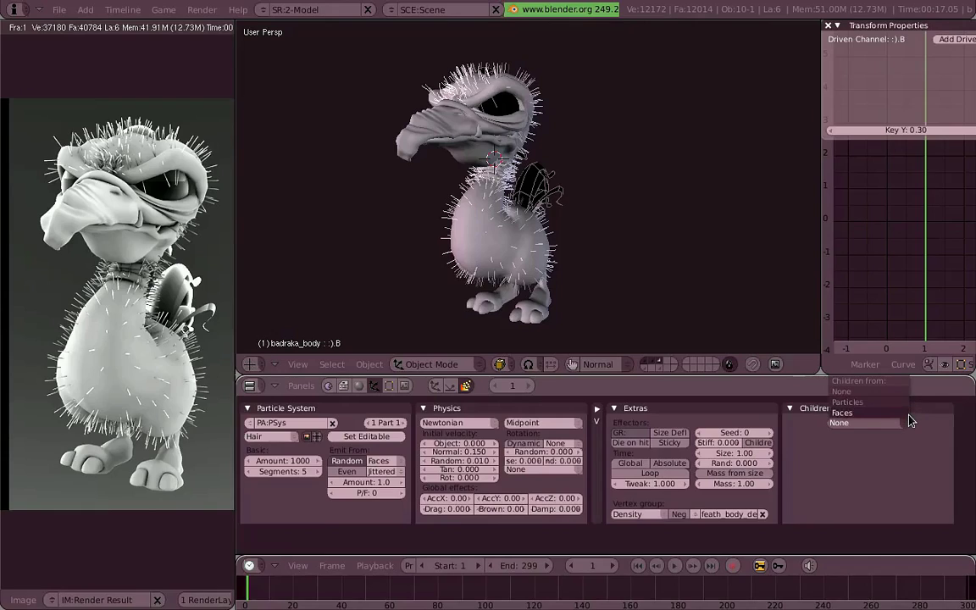
left_click(907, 415)
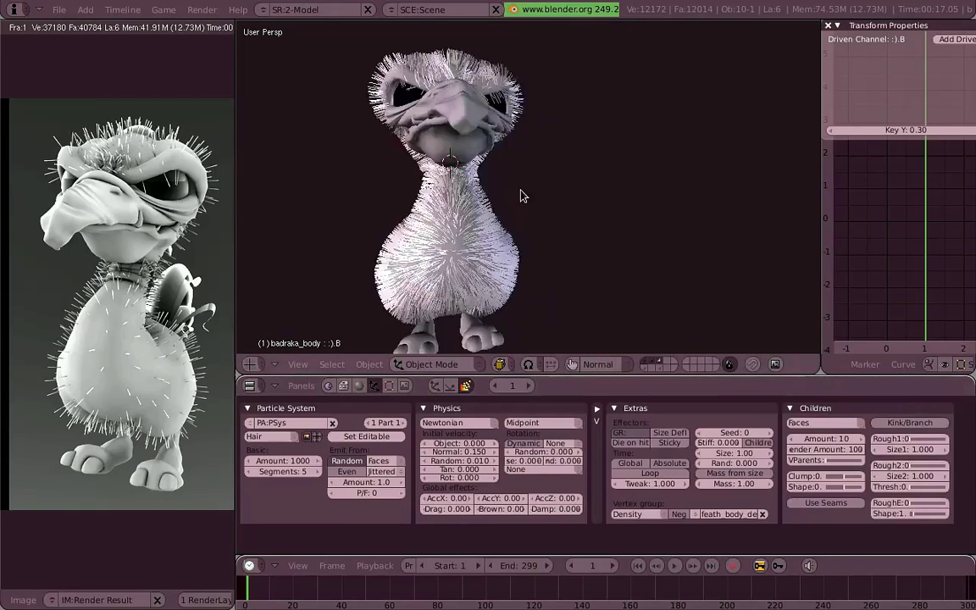
mouse_move(468, 171)
middle_mouse_down()
mouse_move(604, 188)
mouse_move(631, 177)
mouse_move(435, 180)
mouse_move(423, 157)
middle_mouse_up()
key("KP_0")
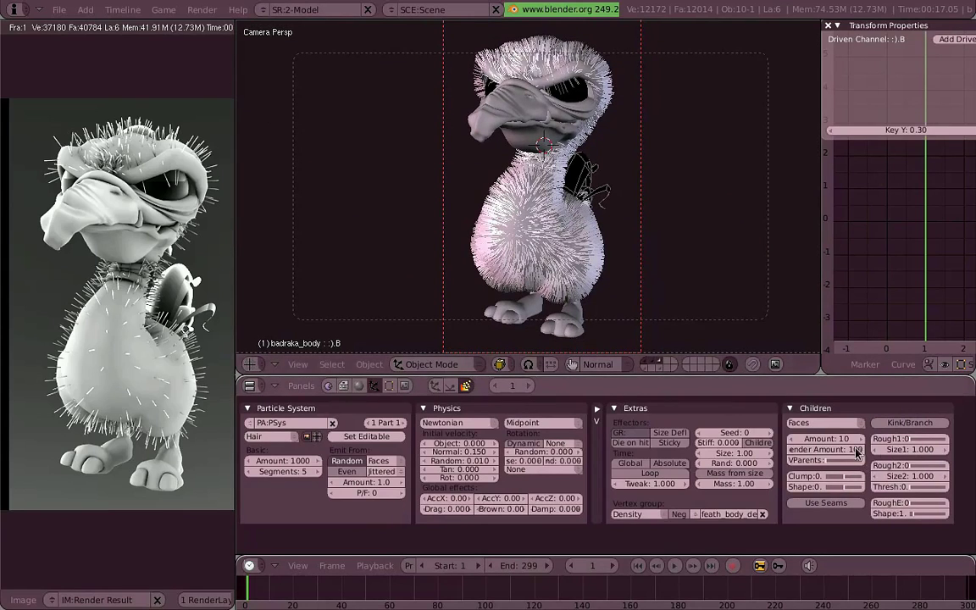
Step: Collapse the Physics and Extras panels in the particle settings
scroll(885, 456, "down", 2)
scroll(813, 461, "down", 2)
scroll(746, 466, "down", 1)
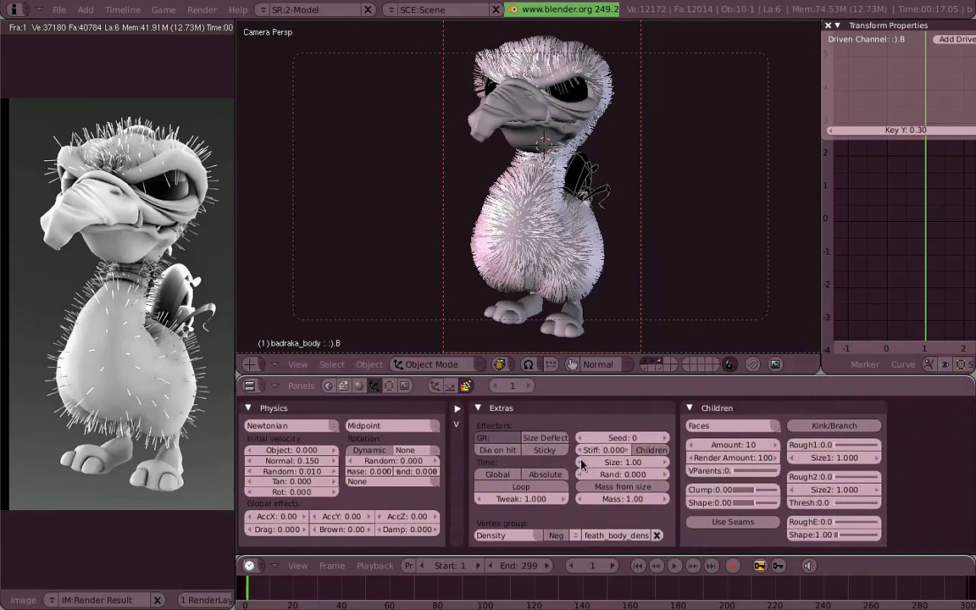
scroll(525, 423, "up", 2)
scroll(492, 430, "up", 1)
left_click(368, 407)
left_click(403, 407)
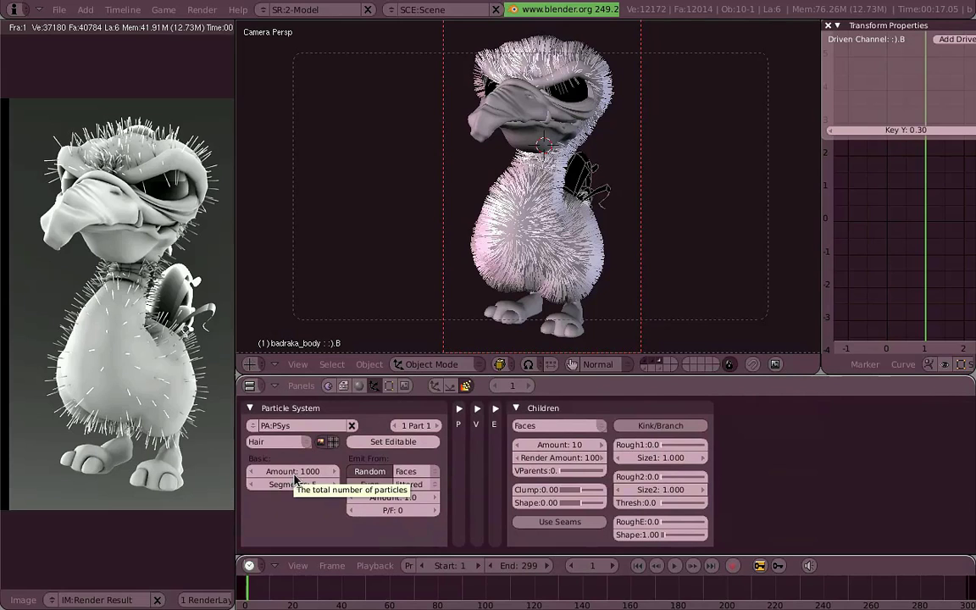
Step: Set the Children Amount to 20 per strand
mouse_move(558, 449)
left_mouse_down()
mouse_move(534, 451)
mouse_move(564, 465)
left_mouse_up()
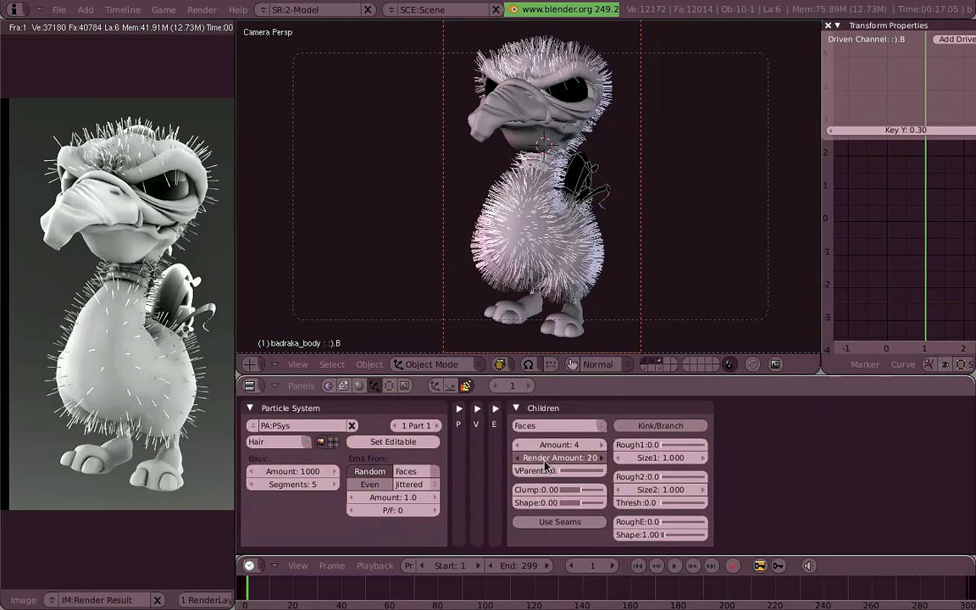
left_click(559, 444)
type("20")
key("Return")
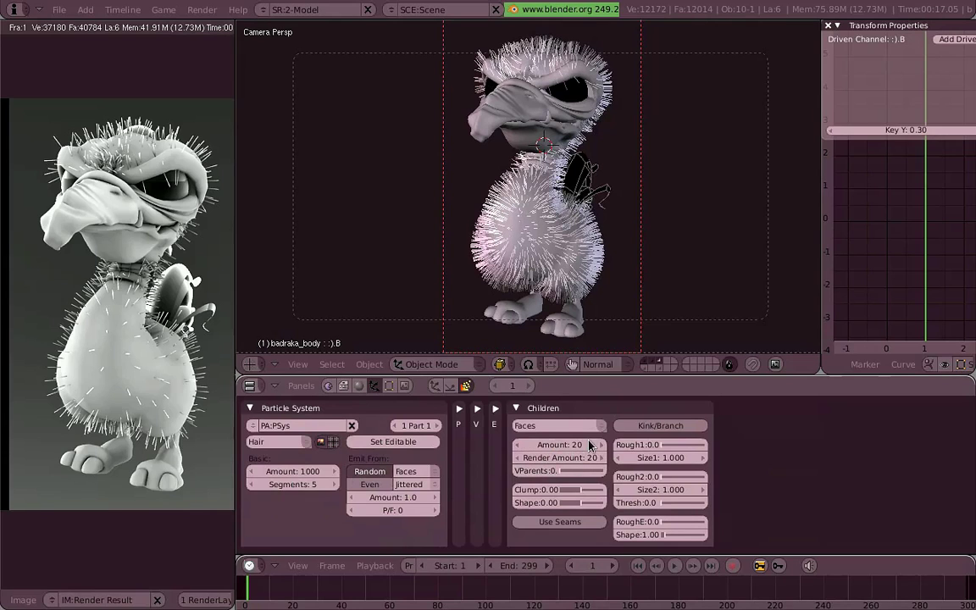
Step: Render the camera view and set the child Render Amount to 50
key("F12")
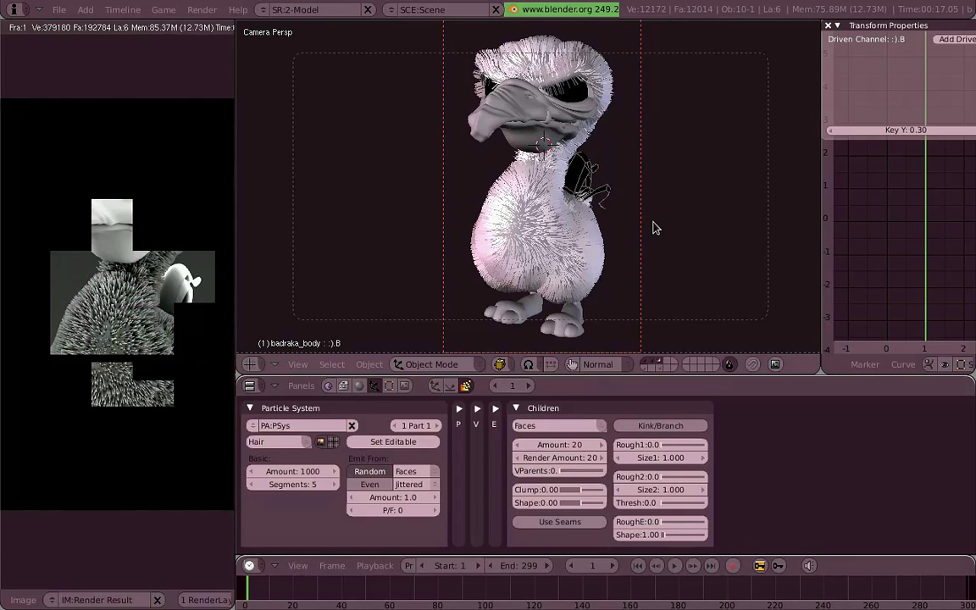
left_click(588, 459)
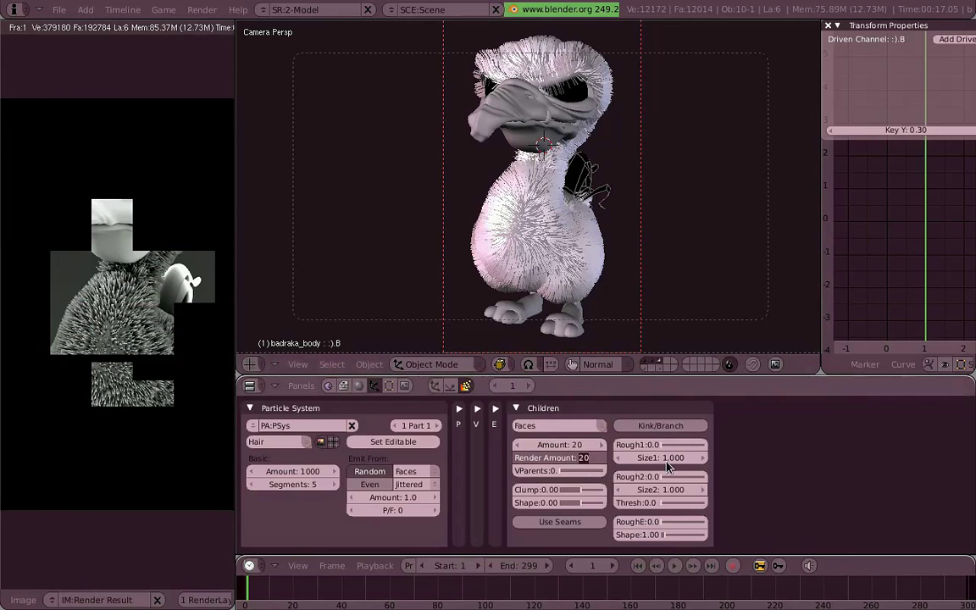
type("50")
key("Return")
Step: Set the viewport child Amount to 5 per strand
left_click(555, 444)
type("1")
key("Return")
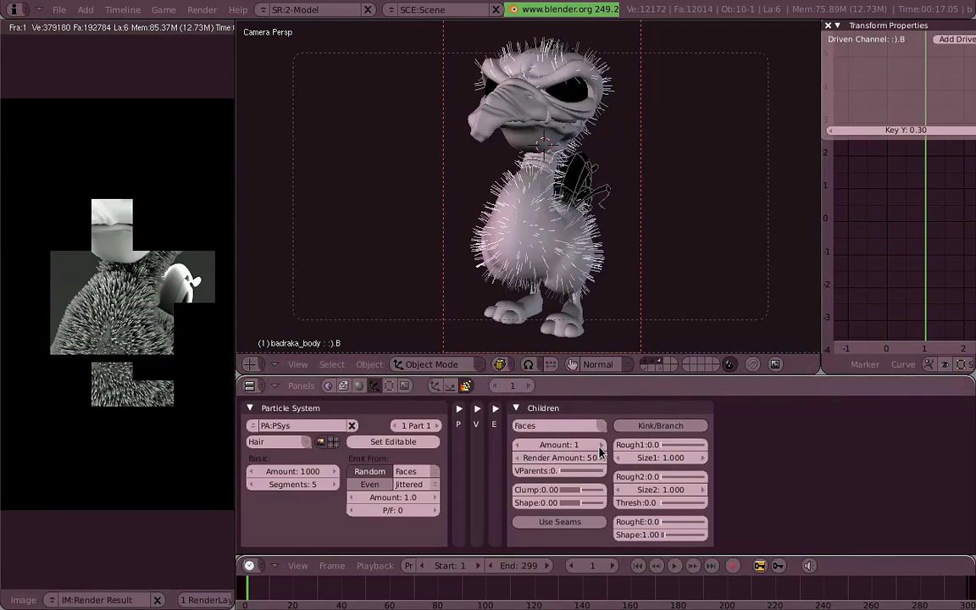
left_click(601, 445)
left_click(600, 445)
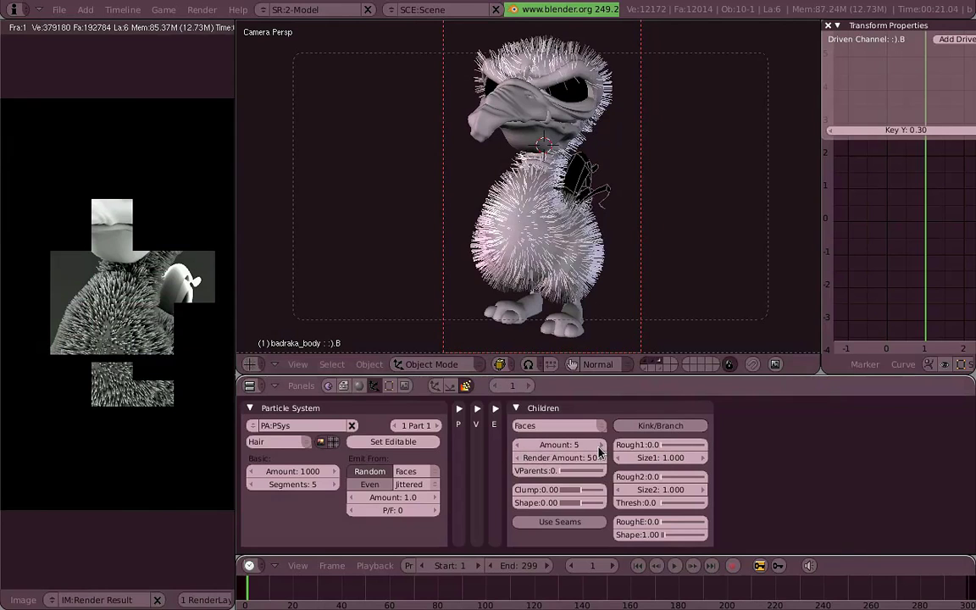
left_click(600, 444)
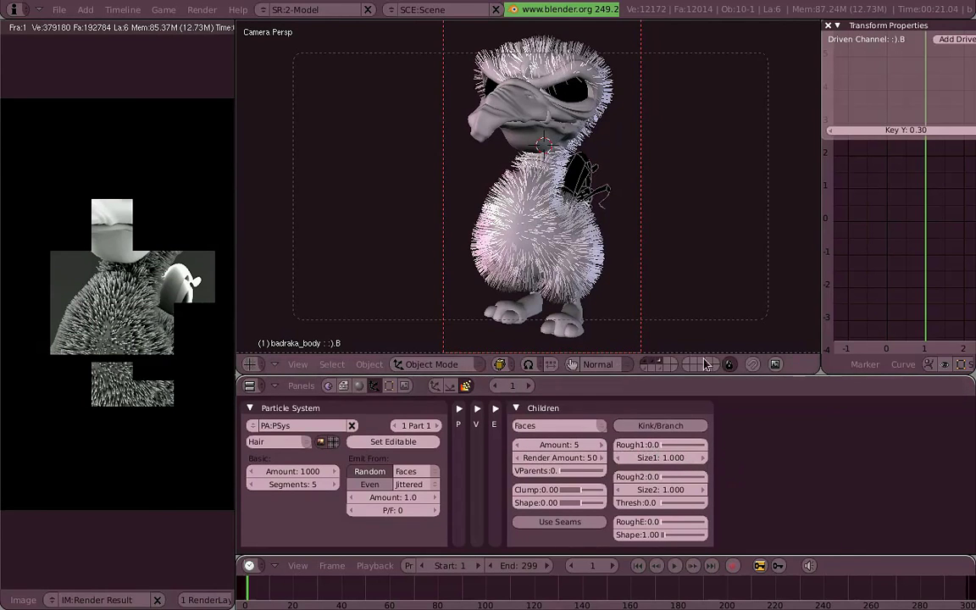
Step: Expand the Visualization and Physics panels again
left_click(495, 408)
left_click(500, 408)
left_click(479, 409)
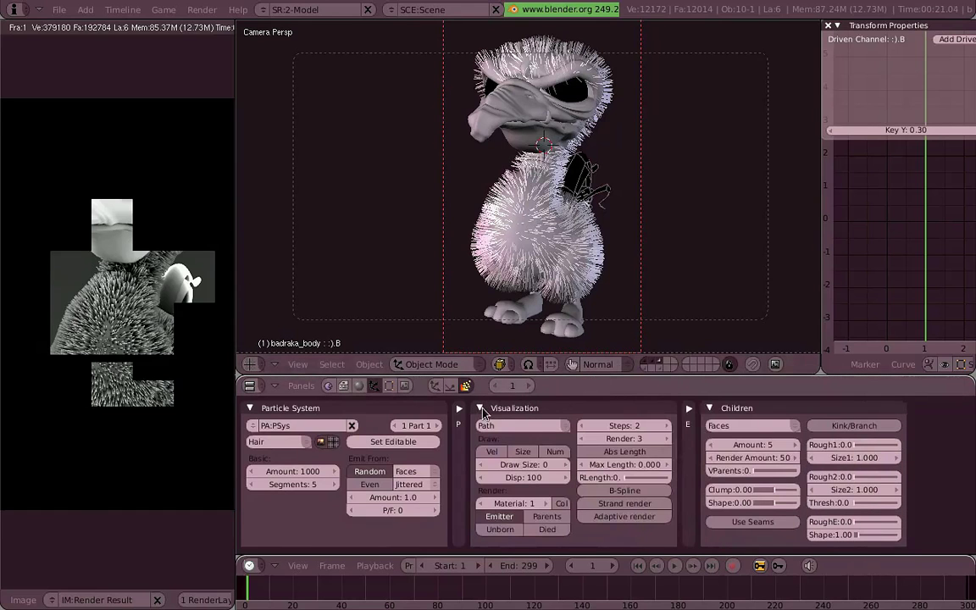
left_click(458, 409)
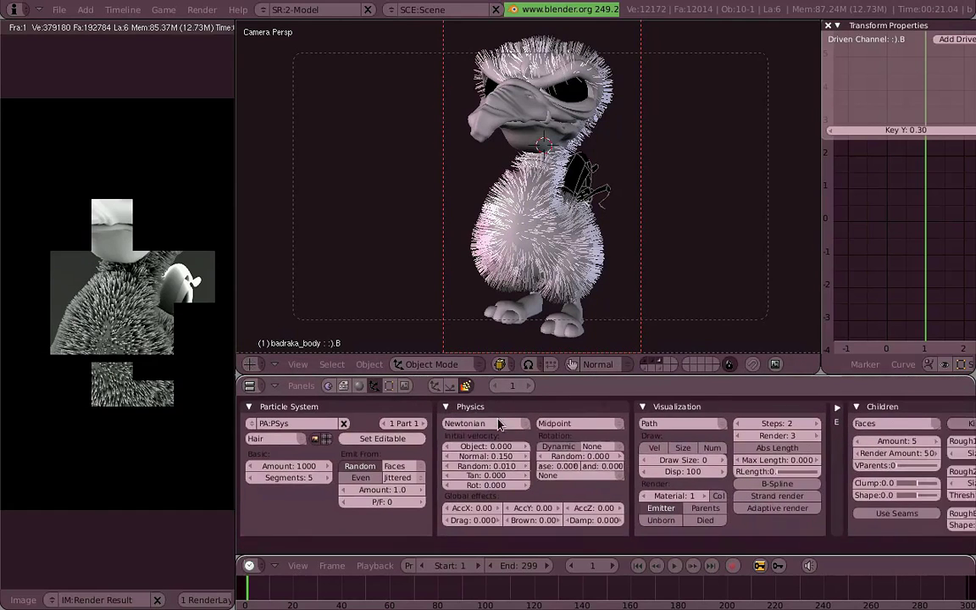
left_click(506, 460)
left_click(506, 460)
left_click(507, 460)
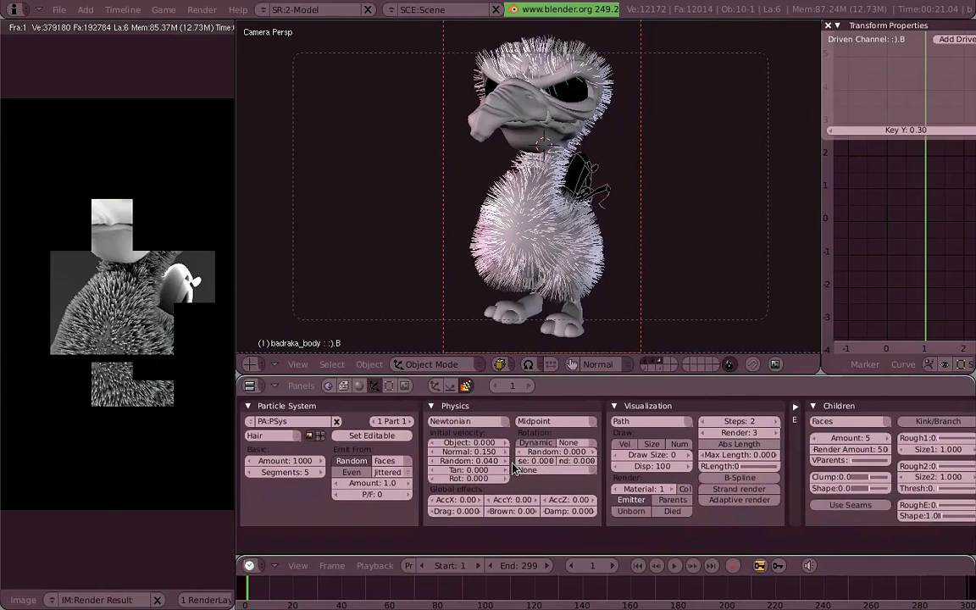
left_click_drag(514, 480, 509, 480)
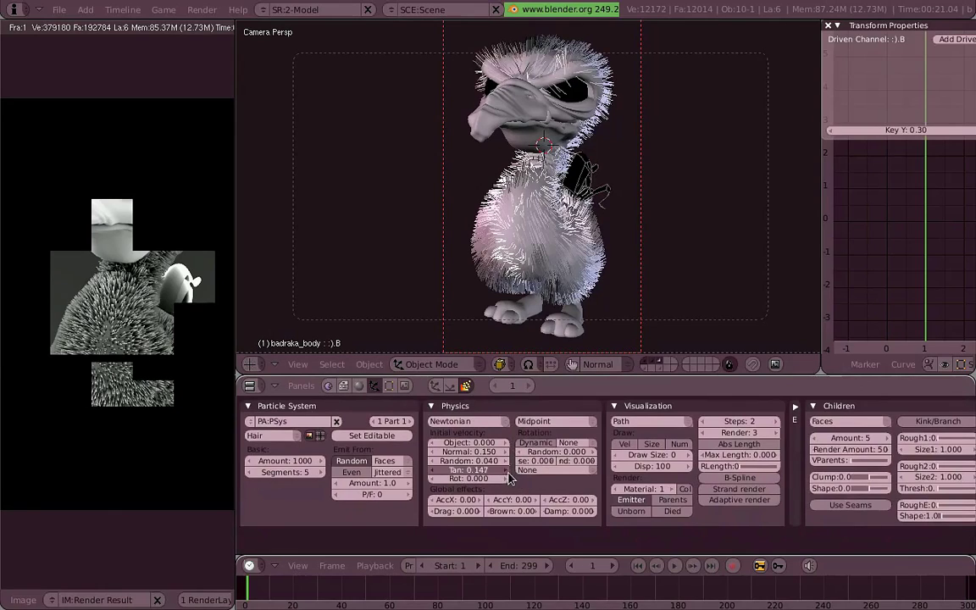
mouse_move(479, 216)
middle_mouse_down()
mouse_move(460, 177)
mouse_move(450, 268)
mouse_move(542, 293)
mouse_move(679, 263)
mouse_move(580, 266)
middle_mouse_up()
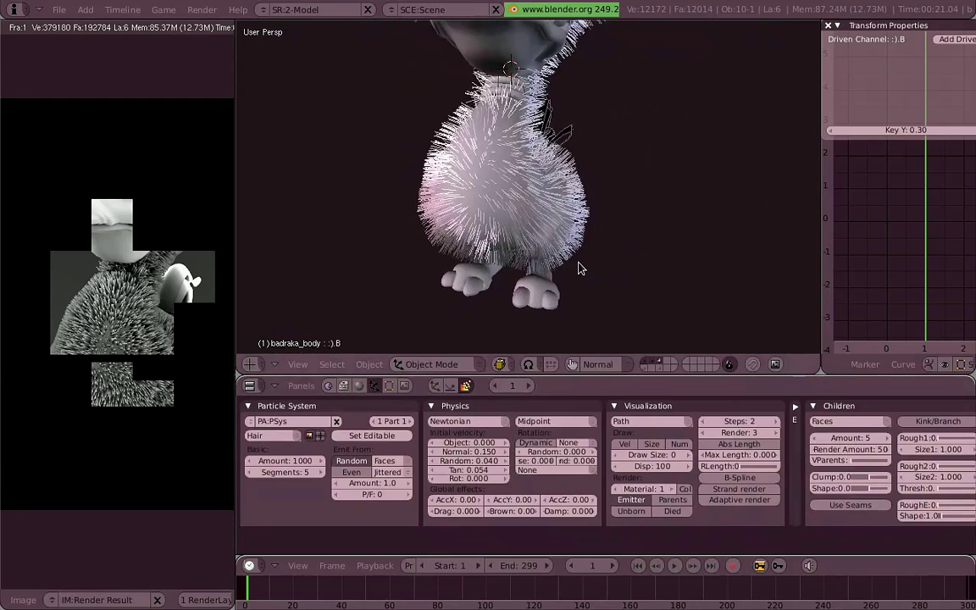
key("KP_5")
key("KP_3")
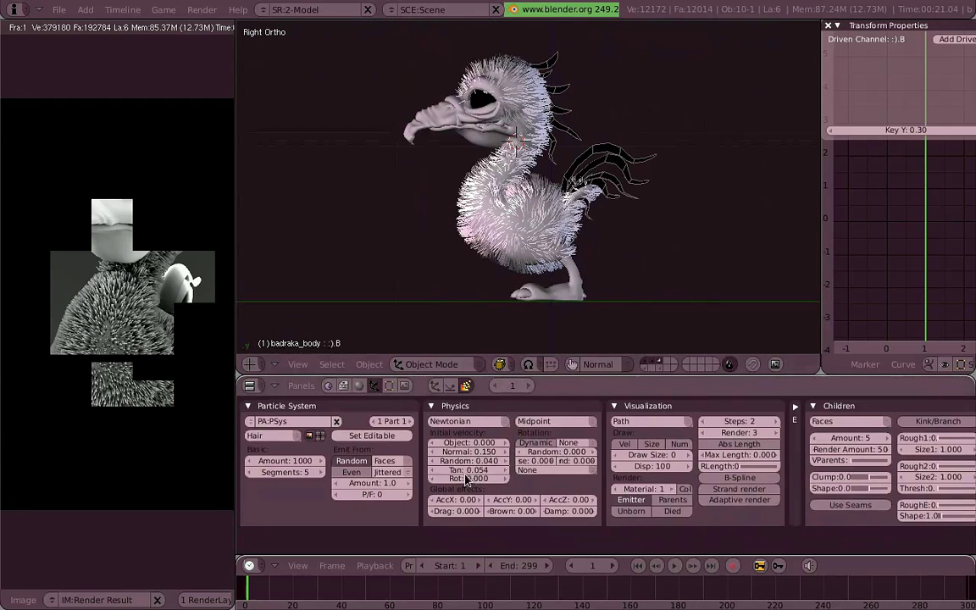
mouse_move(471, 470)
left_mouse_down()
mouse_move(449, 477)
mouse_move(475, 470)
mouse_move(445, 457)
left_mouse_up()
scroll(532, 285, "up", 3)
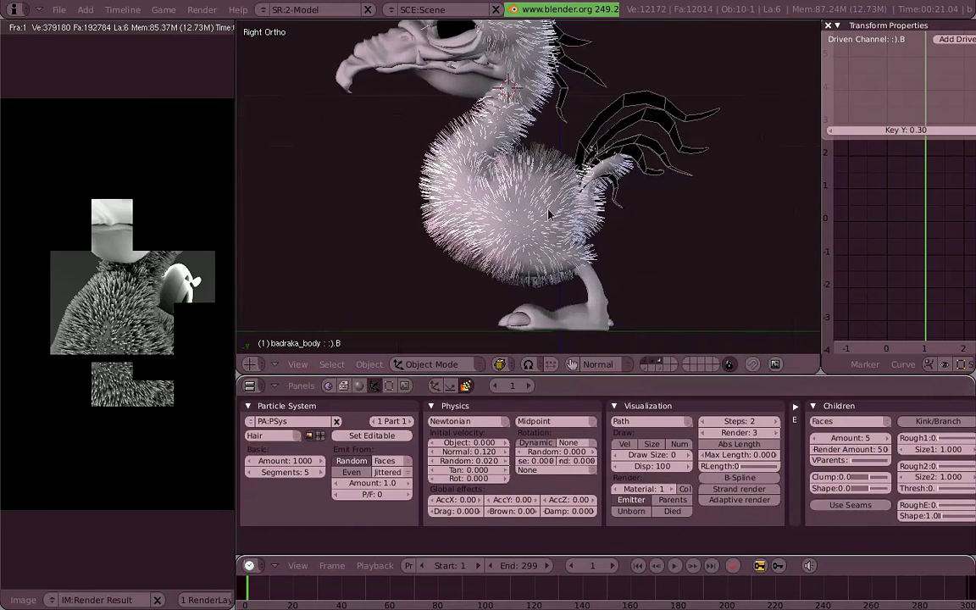
scroll(492, 187, "down", 1)
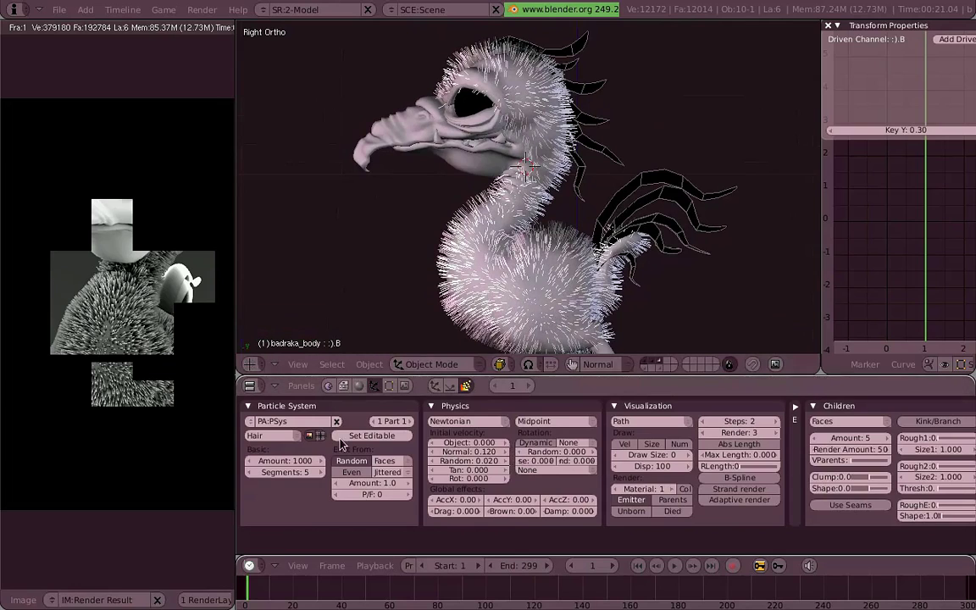
Step: Make the hair editable, enter Particle Edit mode in front view, and show the brush panel
left_click(410, 438)
left_click(461, 366)
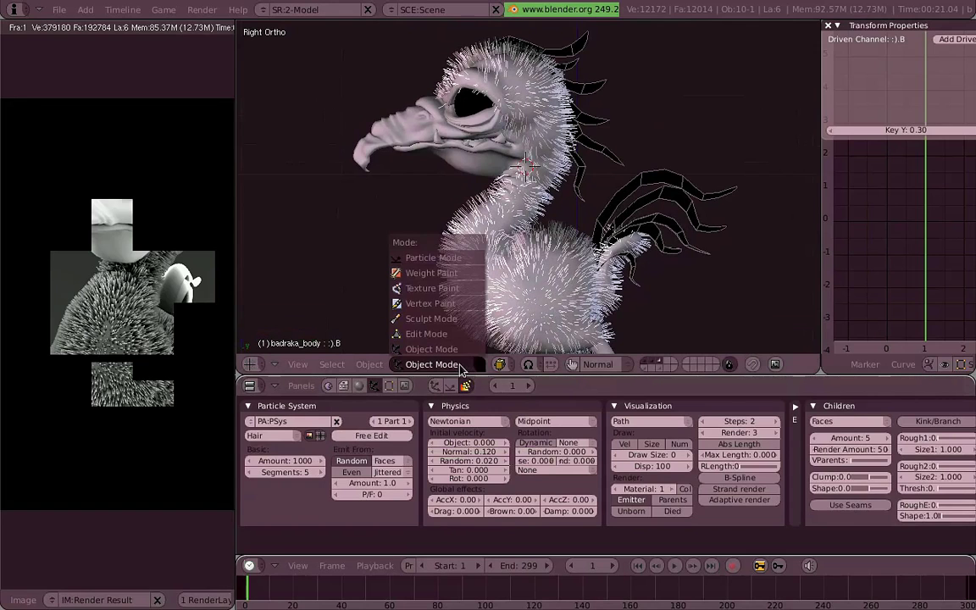
left_click(480, 265)
mouse_move(482, 269)
middle_mouse_down()
mouse_move(442, 224)
mouse_move(662, 190)
middle_mouse_up()
key("KP_1")
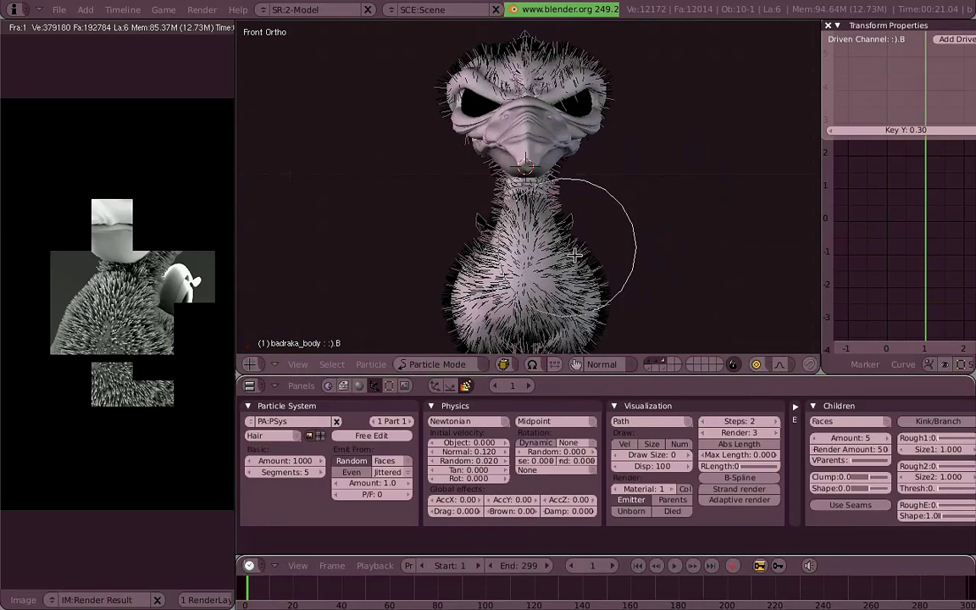
key("n")
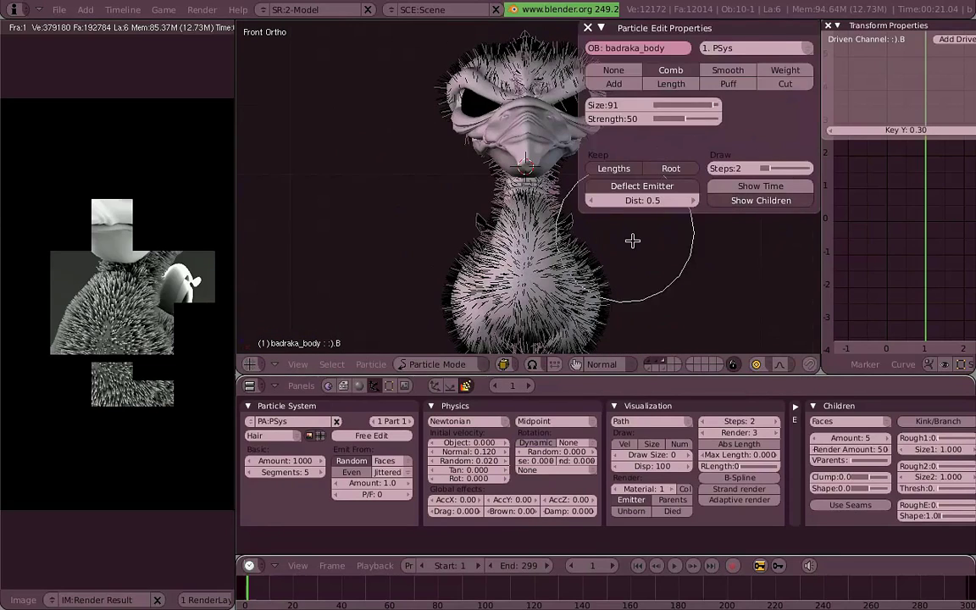
middle_click_drag(632, 240, 549, 244, "shift")
left_click_drag(701, 38, 688, 84)
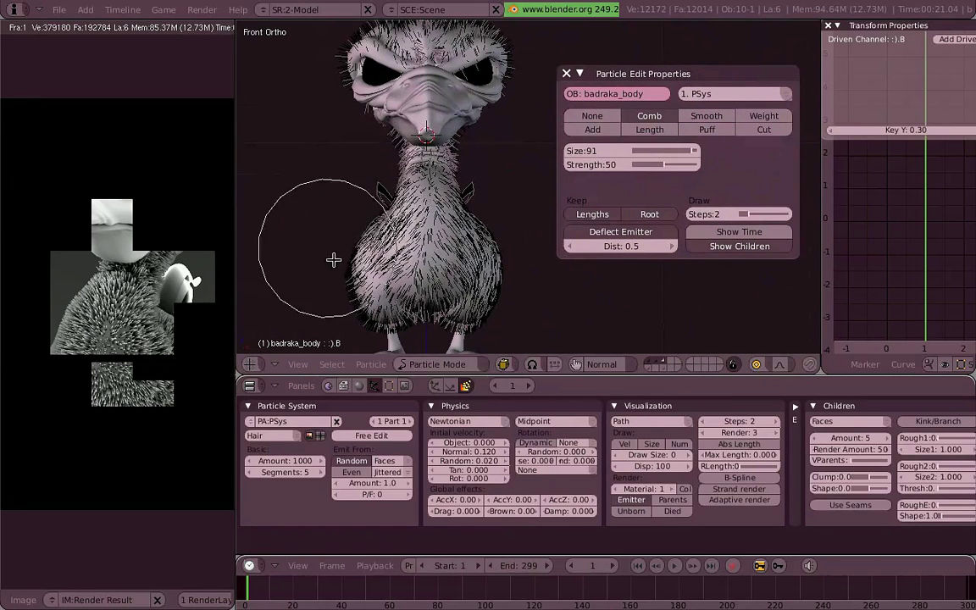
Step: Comb the body hair downward, then set the Comb brush to size 94, strength 32
left_click_drag(413, 240, 427, 339)
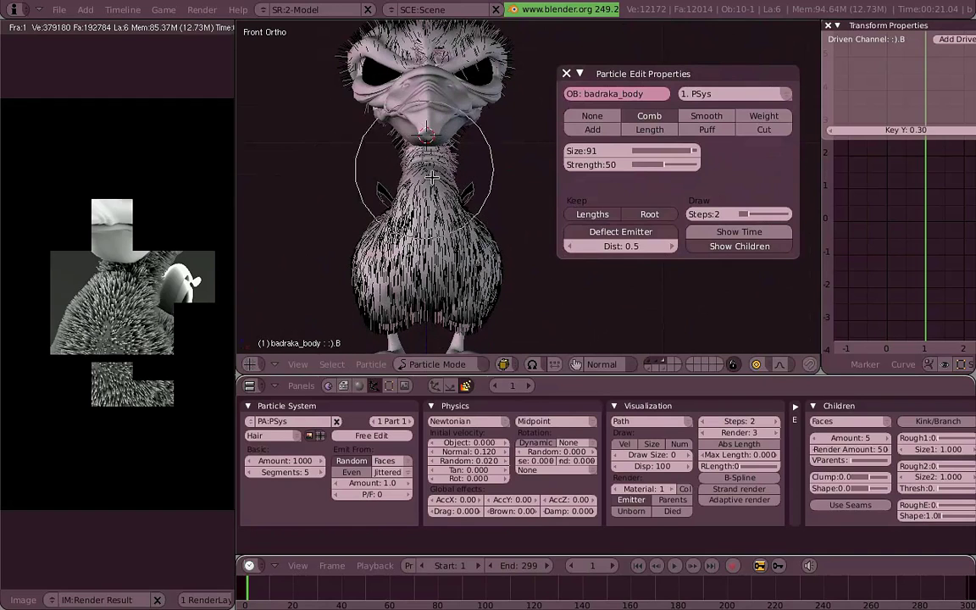
mouse_move(381, 178)
left_mouse_down()
mouse_move(483, 253)
mouse_move(499, 331)
left_mouse_up()
scroll(499, 331, "up", 3, "shift")
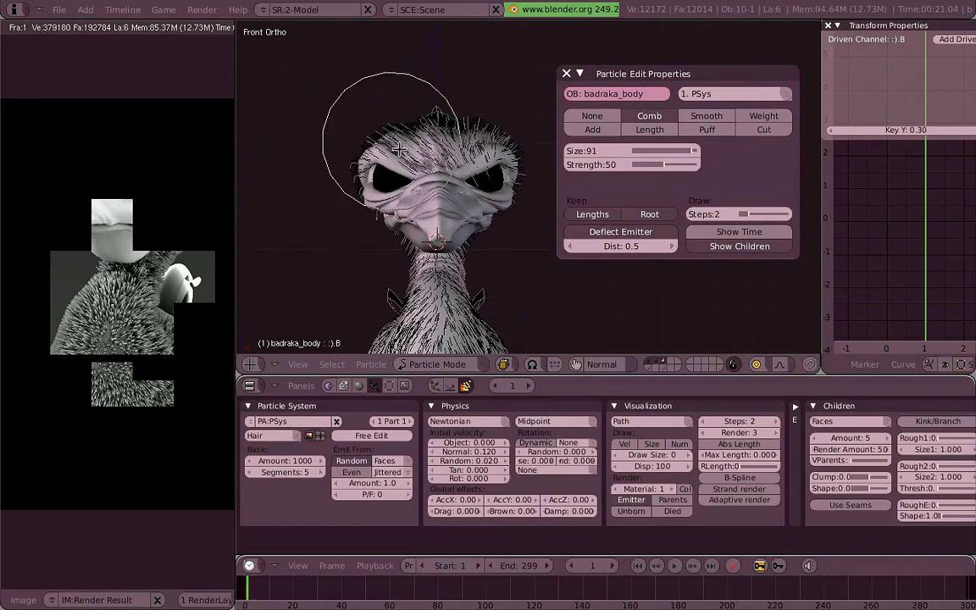
key("f")
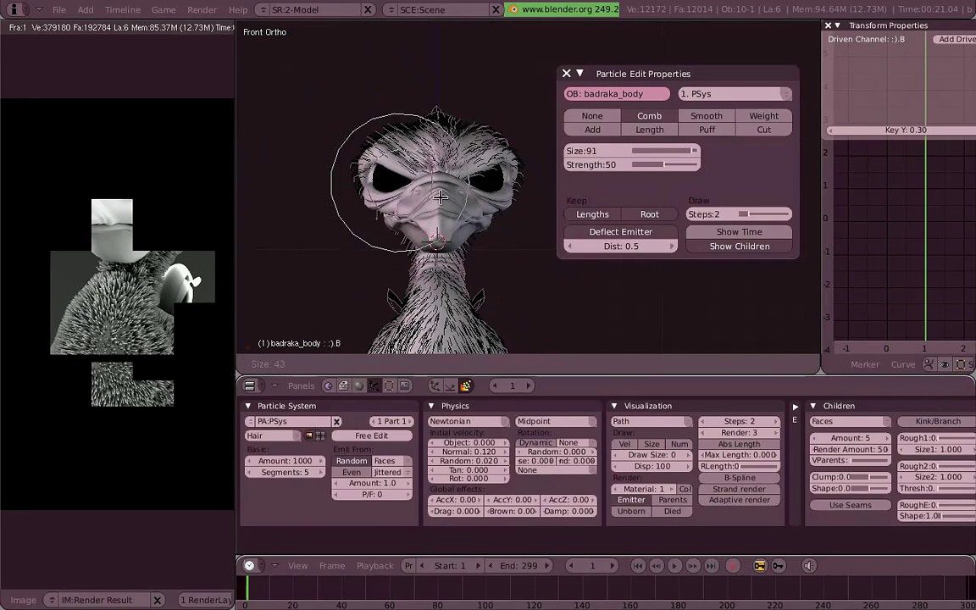
left_click(495, 237)
key("f")
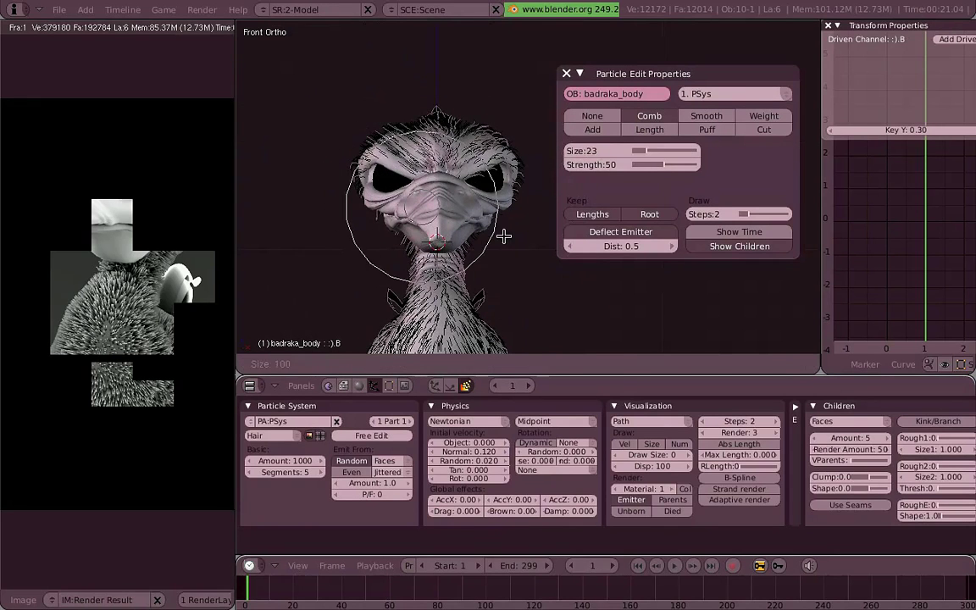
left_click(499, 224)
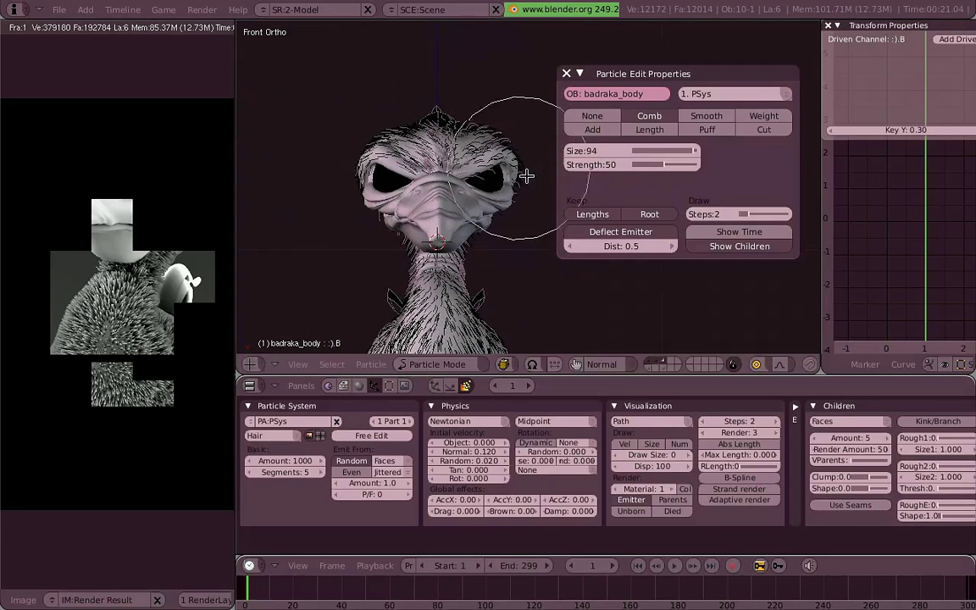
key("shift+f")
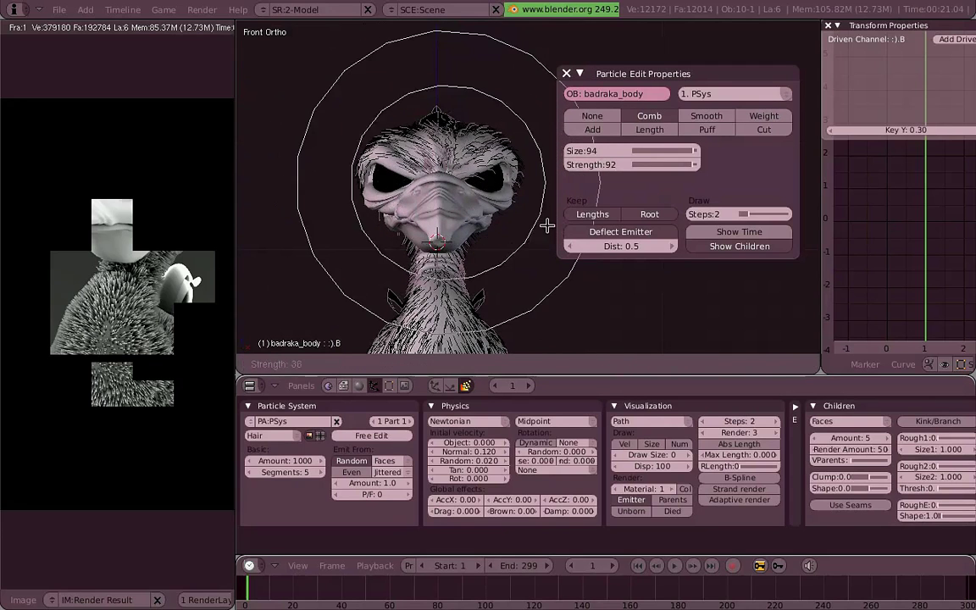
left_click(549, 225)
Step: In side view, comb the head hair down toward the beak and set brush size 92
key("KP_3")
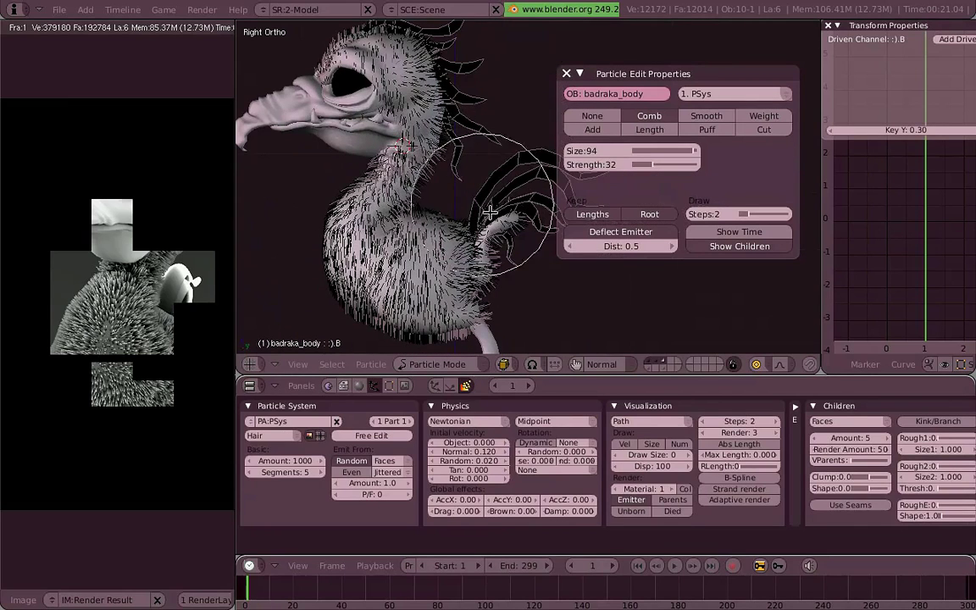
scroll(435, 225, "down", 2, "shift")
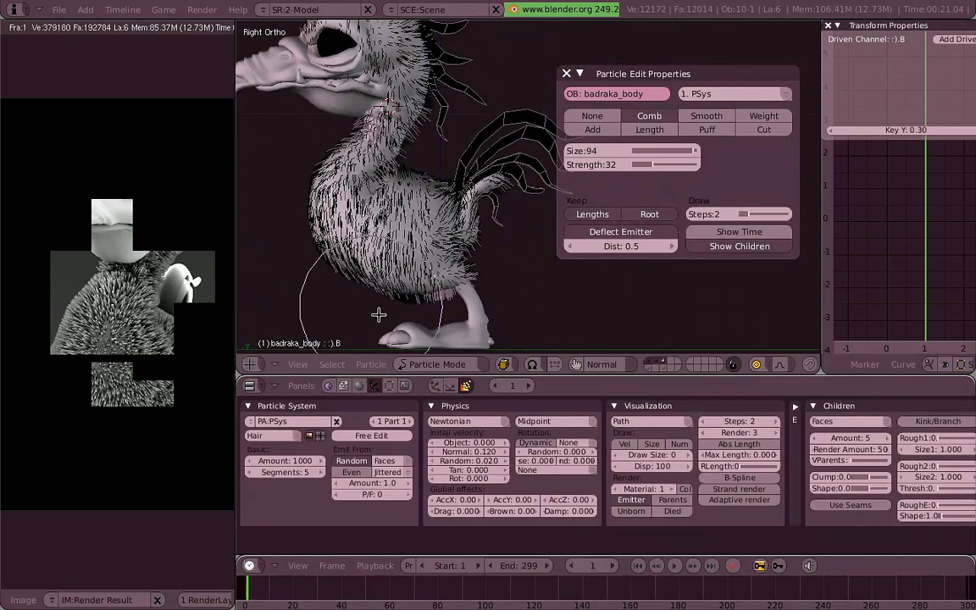
scroll(371, 115, "up", 3, "shift")
left_click_drag(371, 115, 363, 139)
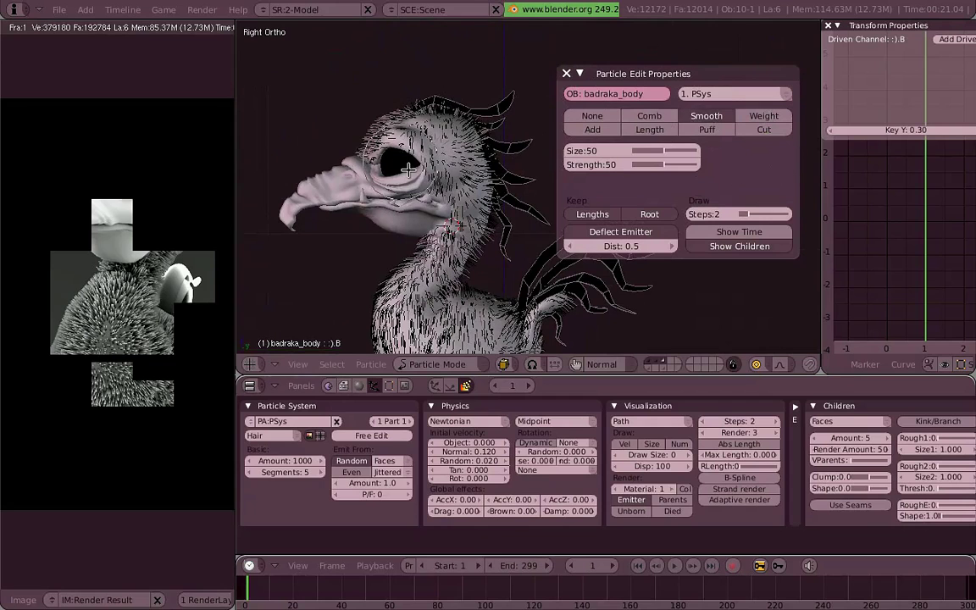
key("f")
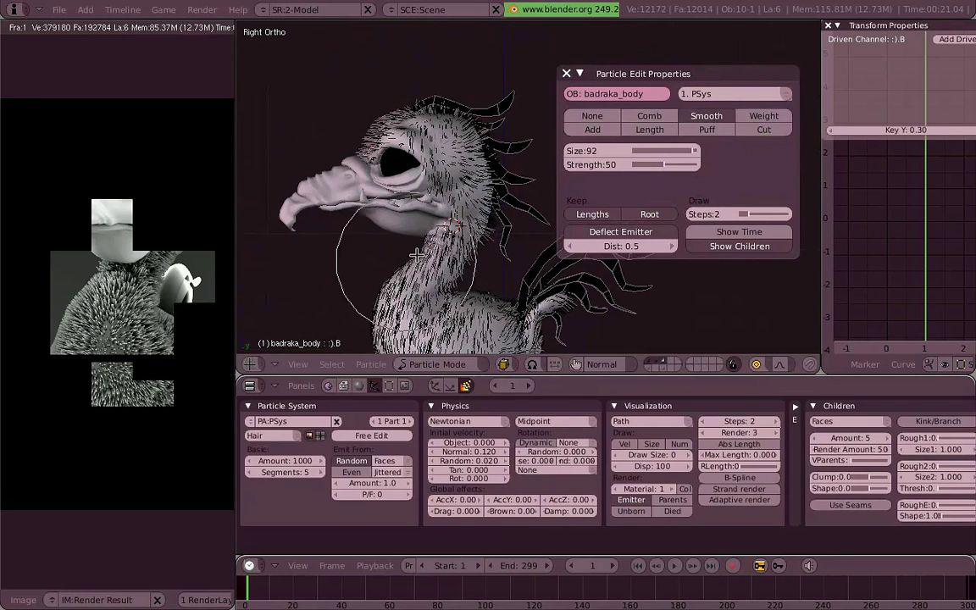
left_click(480, 128)
scroll(508, 239, "down", 3, "shift")
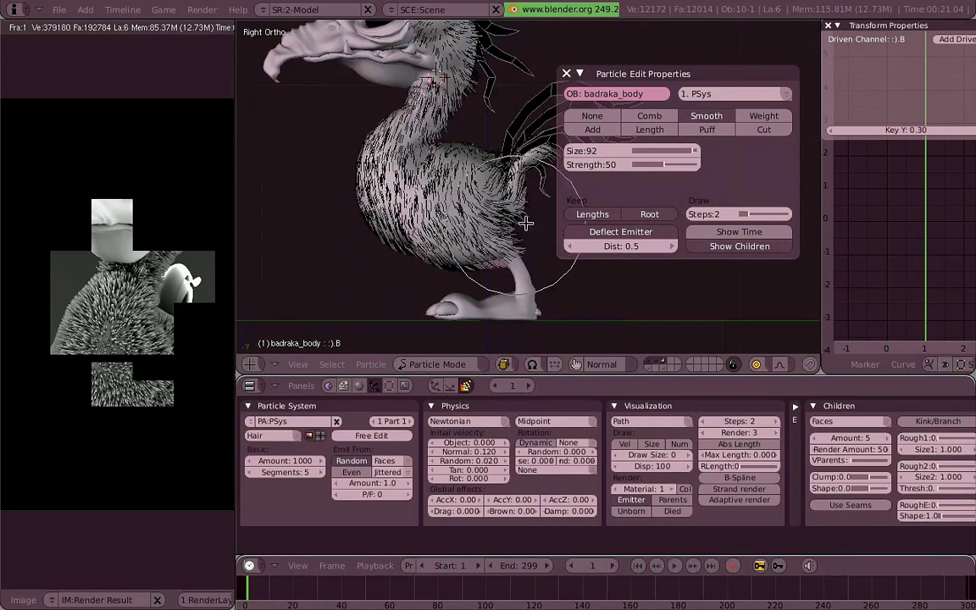
scroll(464, 146, "up", 2)
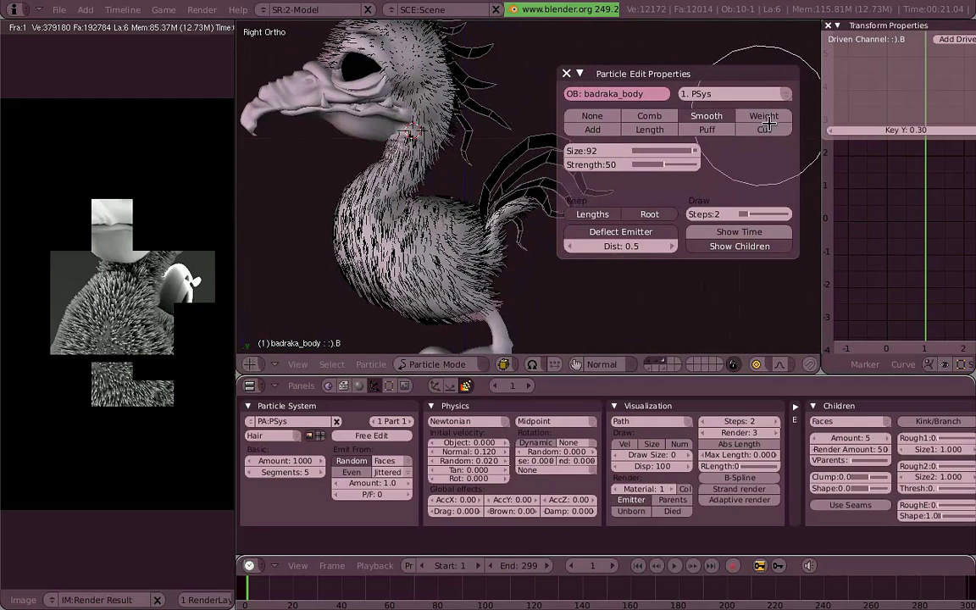
Step: Try the Add brush at size 44 and inspect the head and body from front and side
left_click(588, 134)
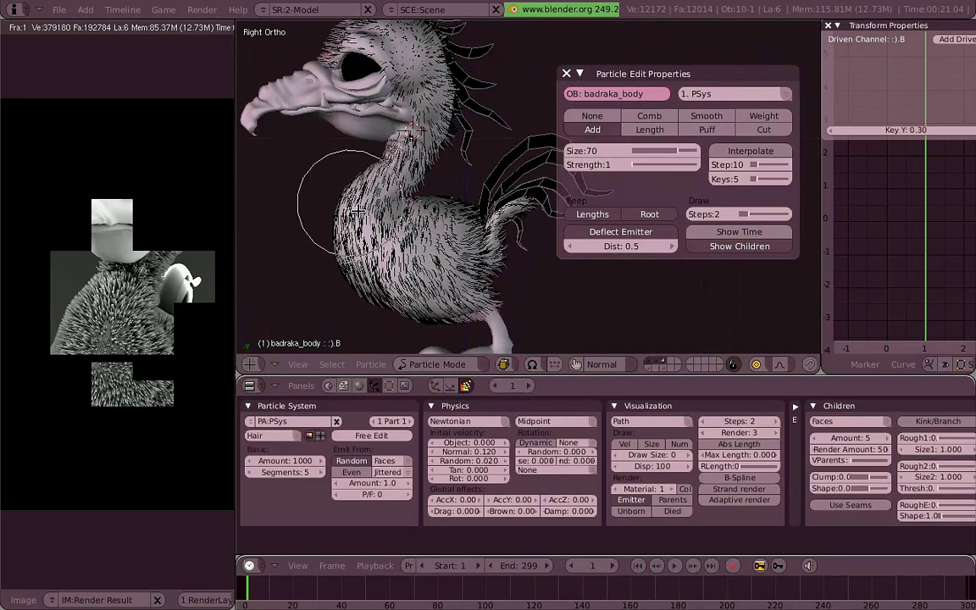
key("KP_1")
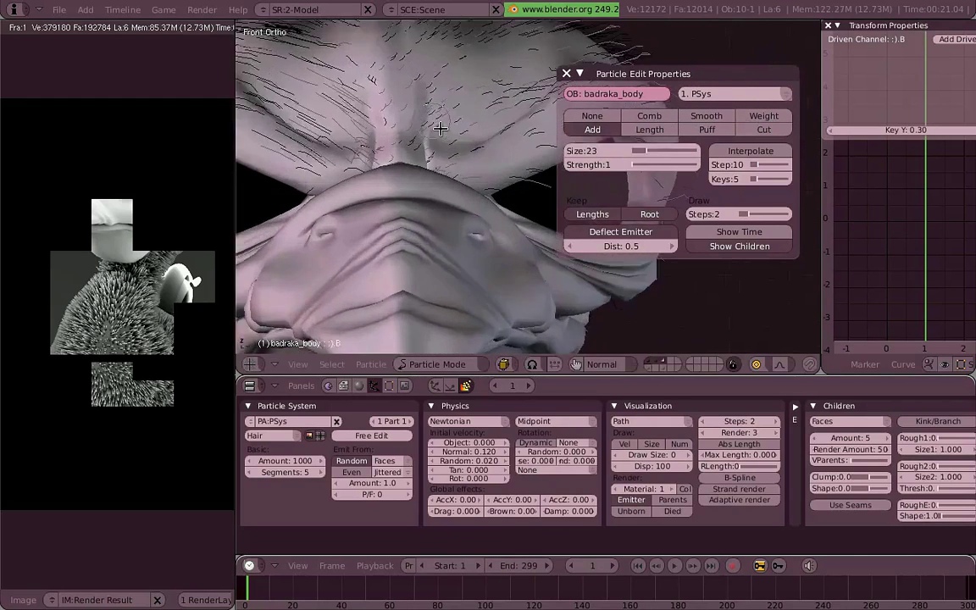
mouse_move(433, 158)
middle_mouse_down()
mouse_move(491, 141)
mouse_move(461, 152)
mouse_move(456, 177)
middle_mouse_up()
key("f")
key("KP_1")
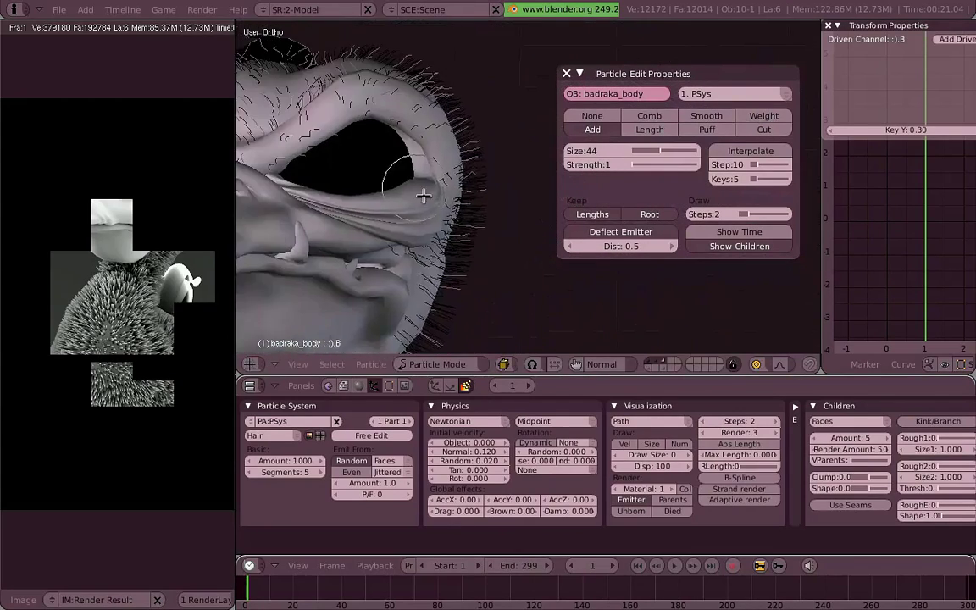
middle_click_drag(501, 134, 433, 230, "shift")
scroll(433, 231, "up", 2)
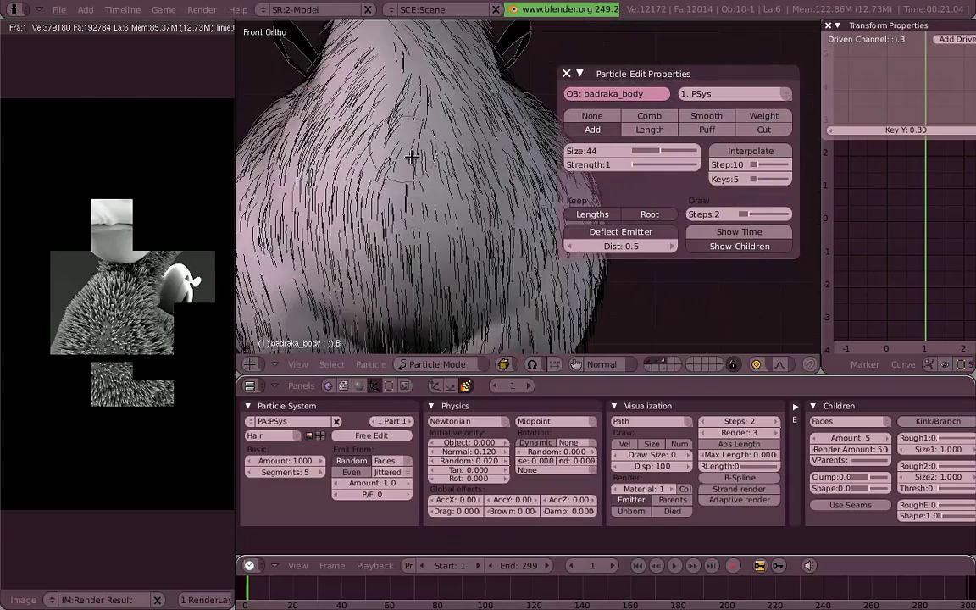
scroll(412, 185, "up", 1)
middle_click_drag(411, 185, 474, 152)
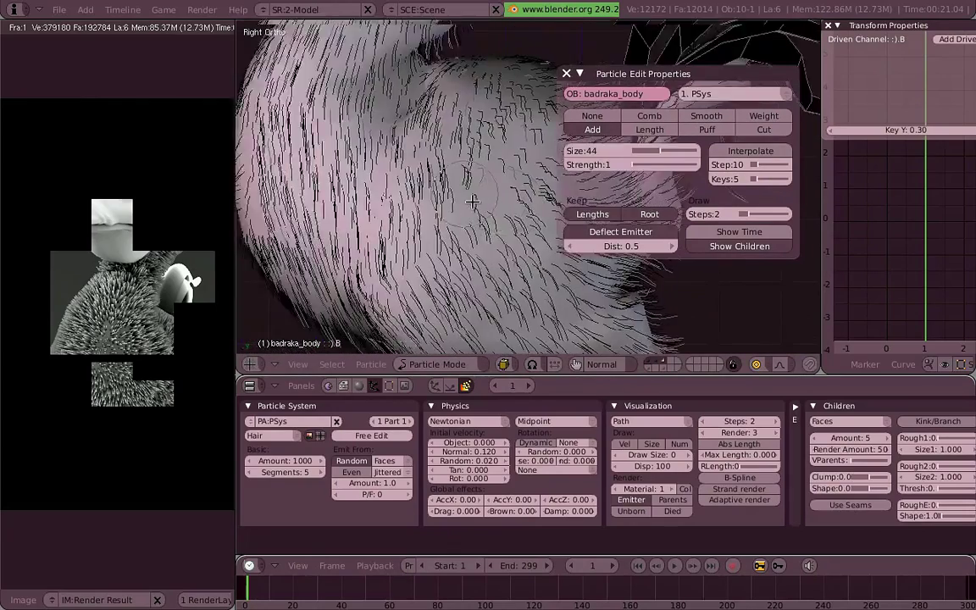
key("KP_3")
Step: Switch back to the Comb brush (size 94, strength 32) and return to the front view
left_click(657, 119)
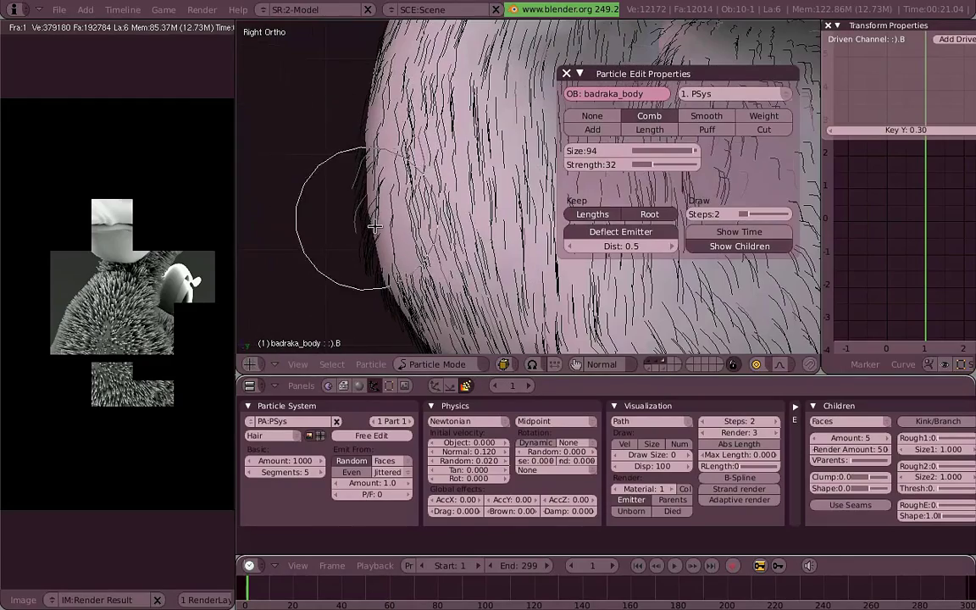
middle_click_drag(373, 226, 465, 181)
key("KP_1")
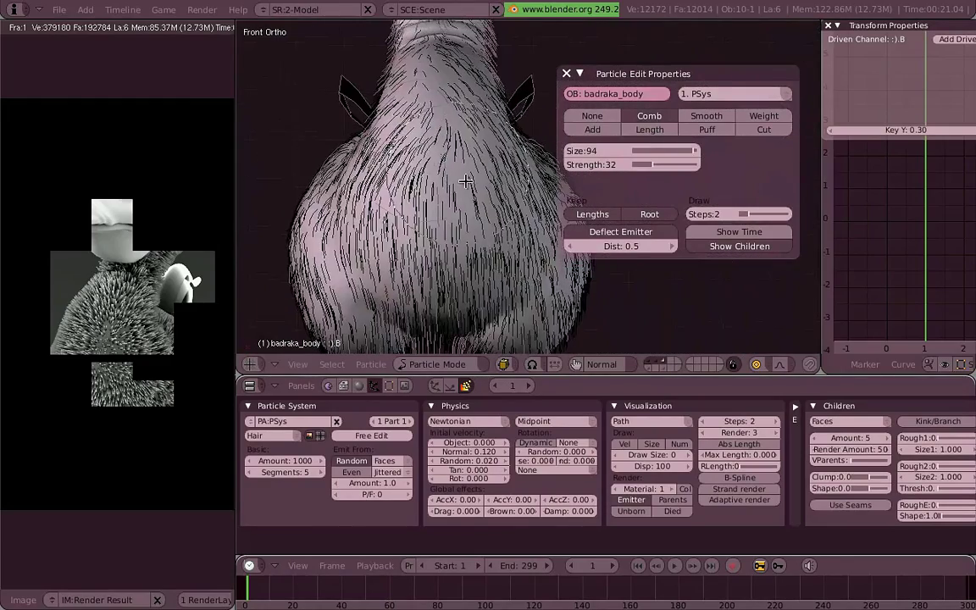
scroll(467, 156, "down", 2)
Step: With the Length brush at strength 86, grow the hair on the top-left of the head
left_click(649, 129)
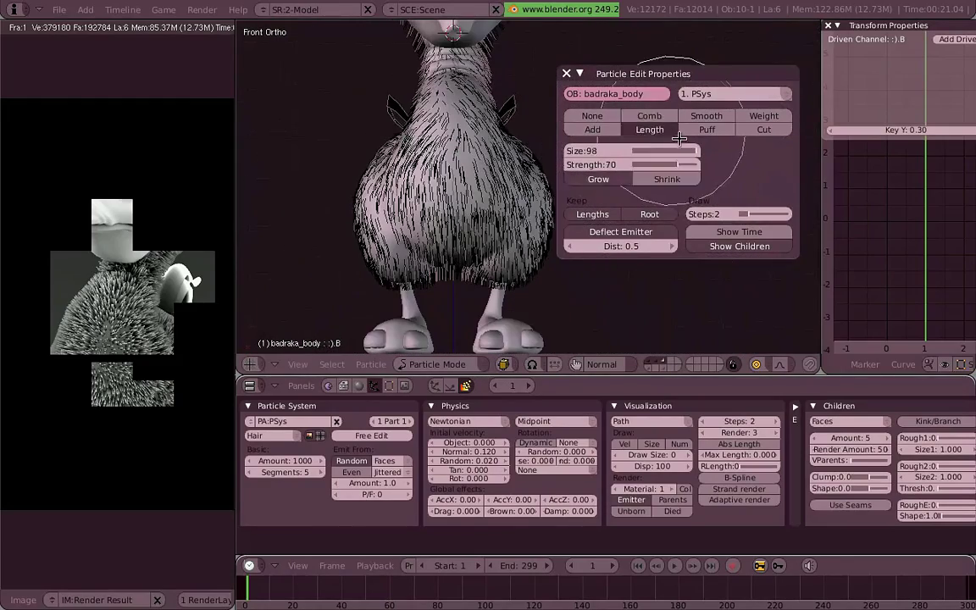
middle_click_drag(398, 157, 359, 283, "shift")
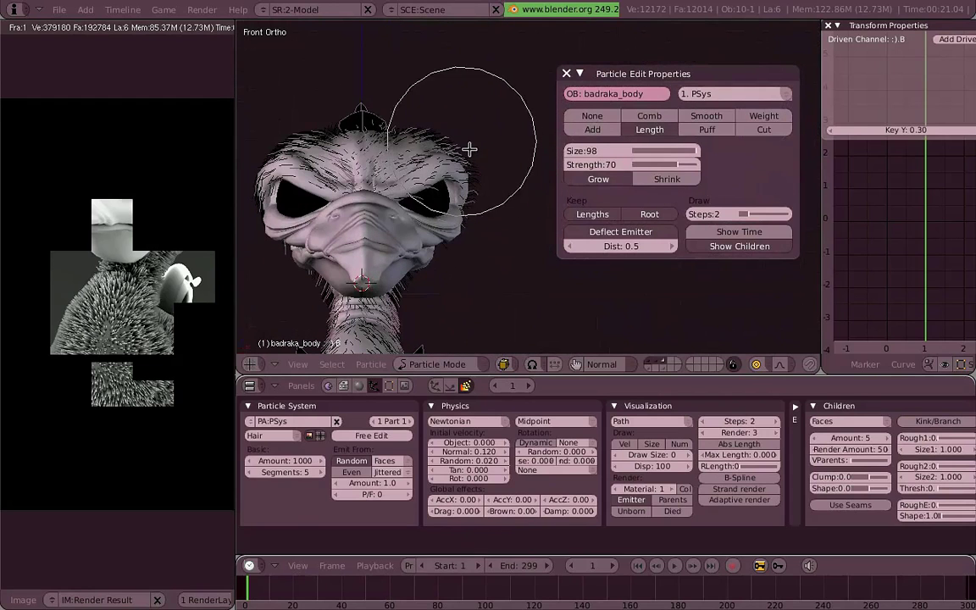
key("shift+f")
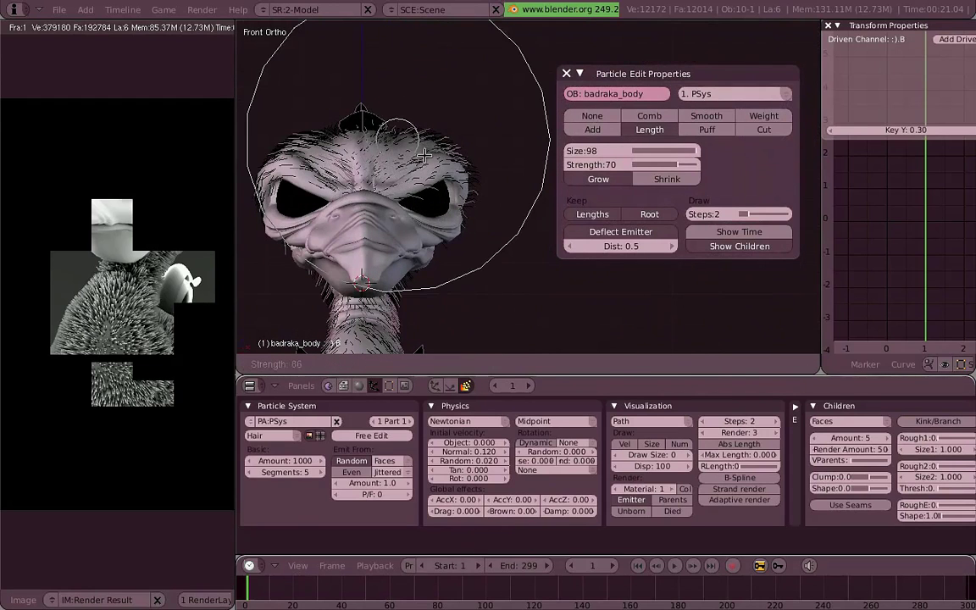
left_click(424, 155)
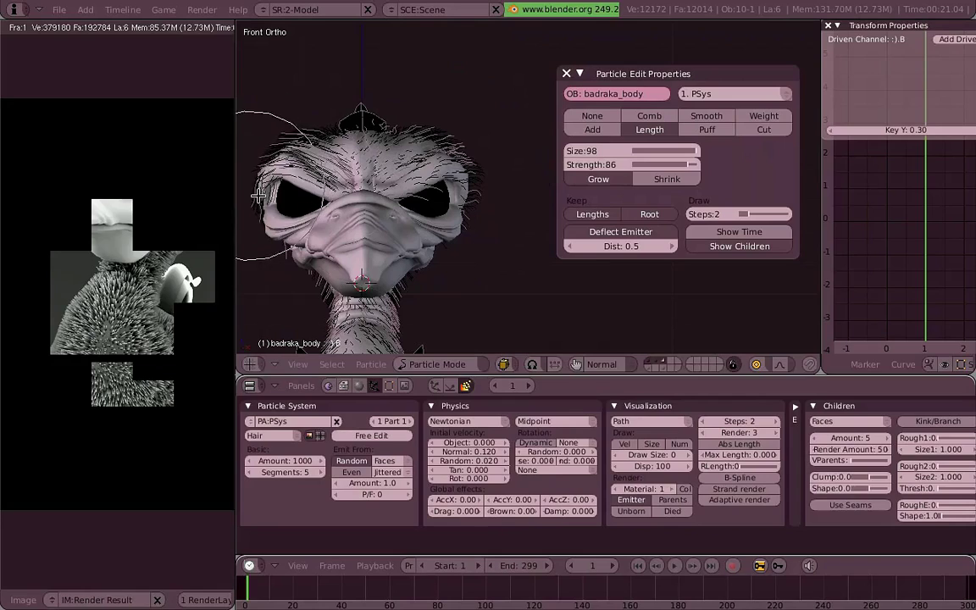
left_click_drag(266, 125, 283, 145)
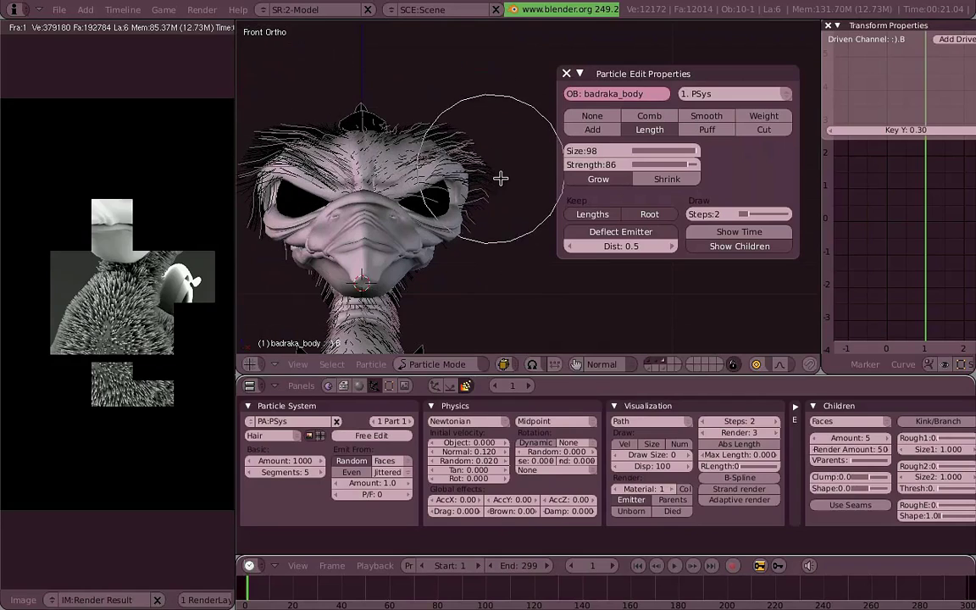
middle_click_drag(466, 226, 490, 185)
key("KP_3")
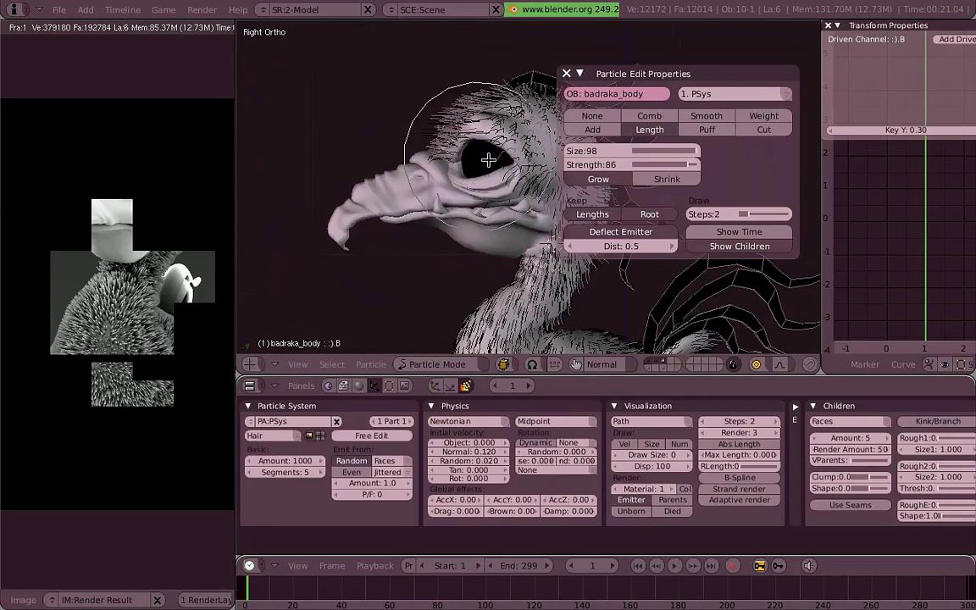
Step: Comb the hair on top of the head upward, then frame the neck from the front
left_click(649, 117)
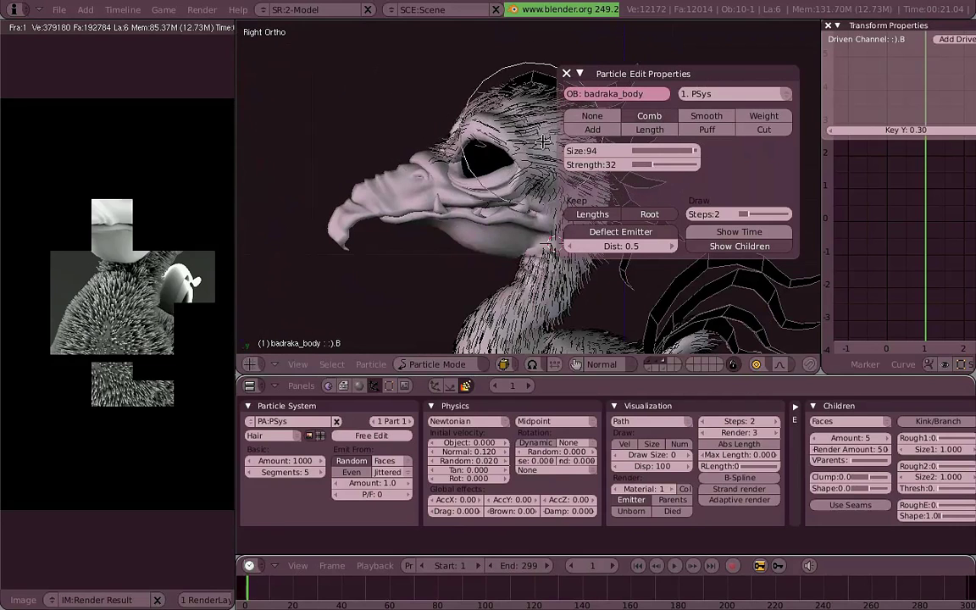
left_click_drag(463, 144, 523, 104)
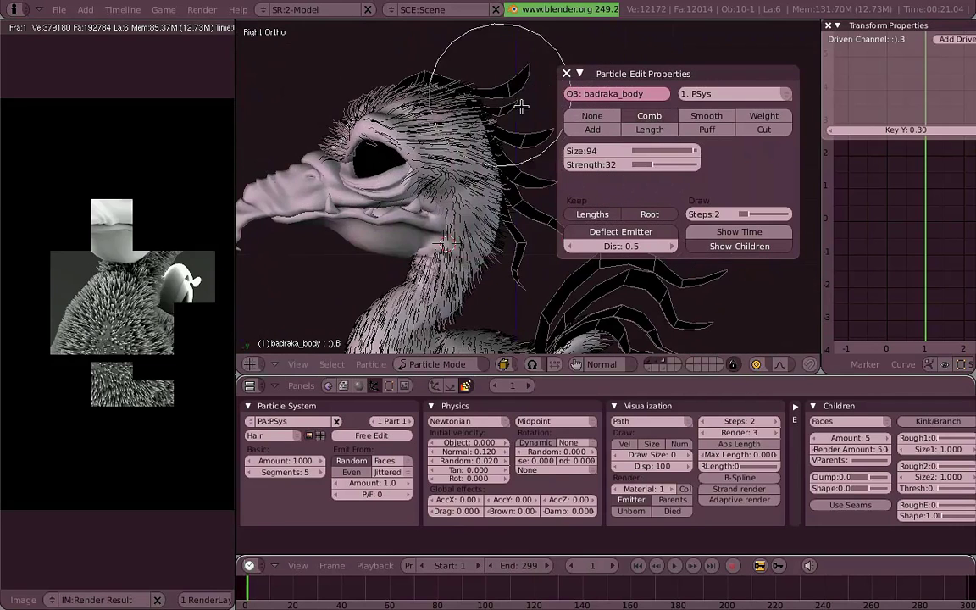
key("KP_1")
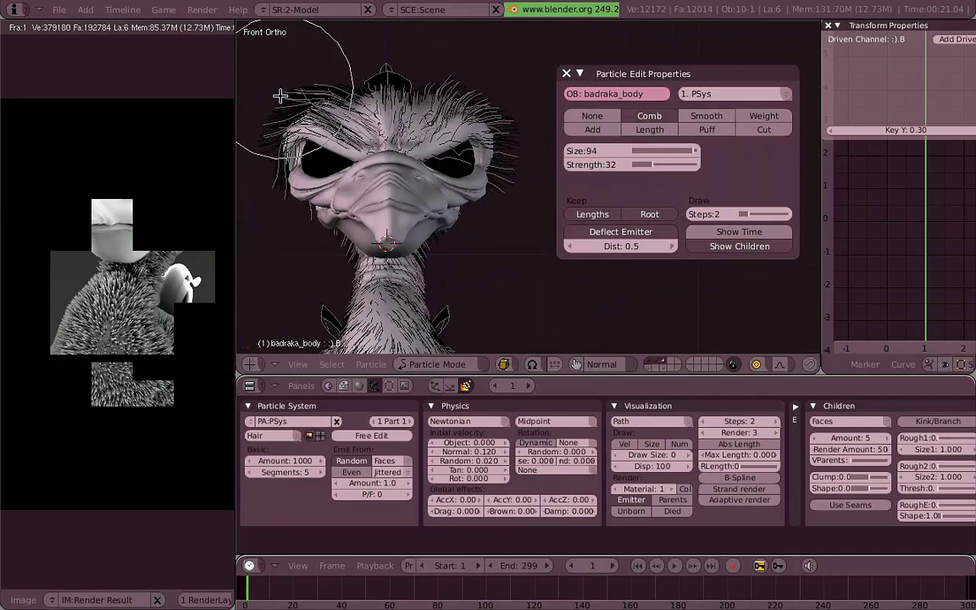
middle_click_drag(294, 188, 455, 260, "shift")
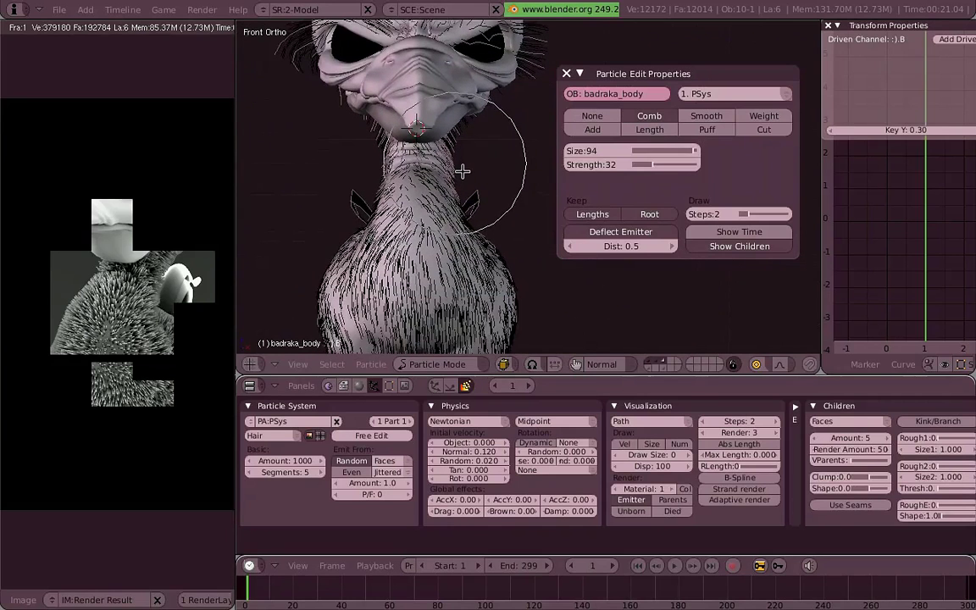
scroll(458, 220, "down", 1)
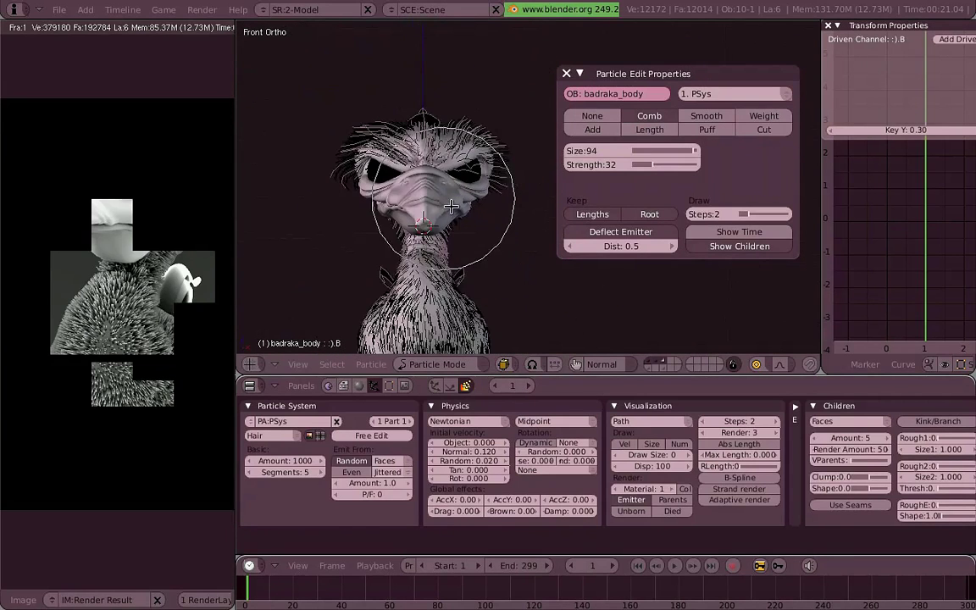
scroll(466, 148, "down", 1)
scroll(468, 172, "down", 1)
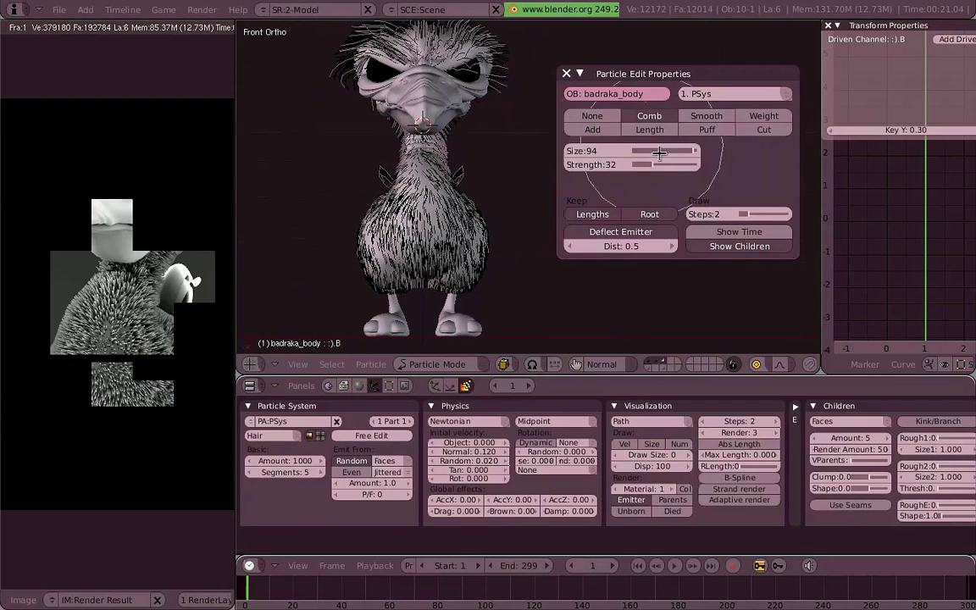
Step: Puff up the fur on the lower body and on top of the head with the Puff brush
left_click(706, 129)
scroll(433, 186, "up", 2)
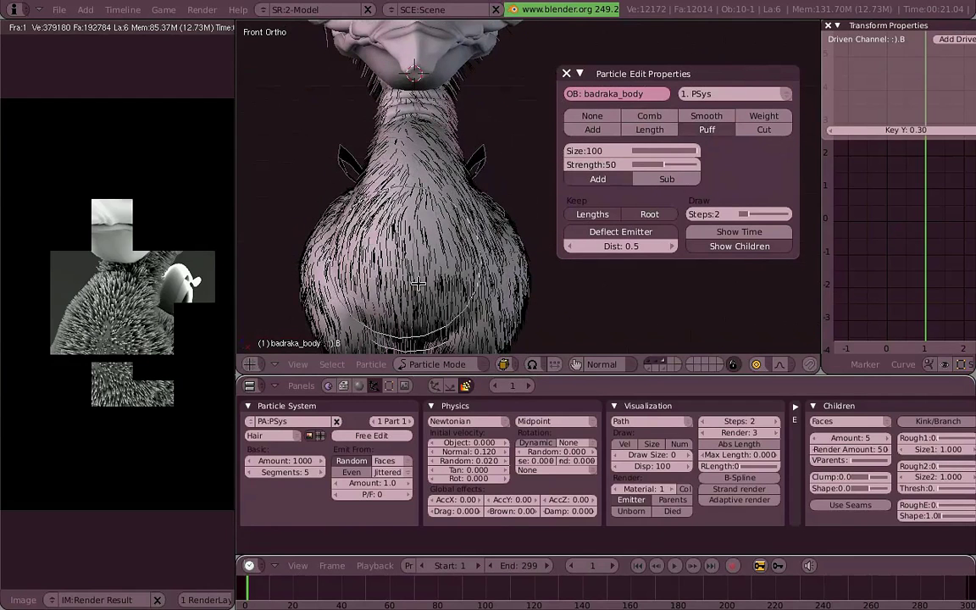
left_click_drag(482, 306, 520, 227)
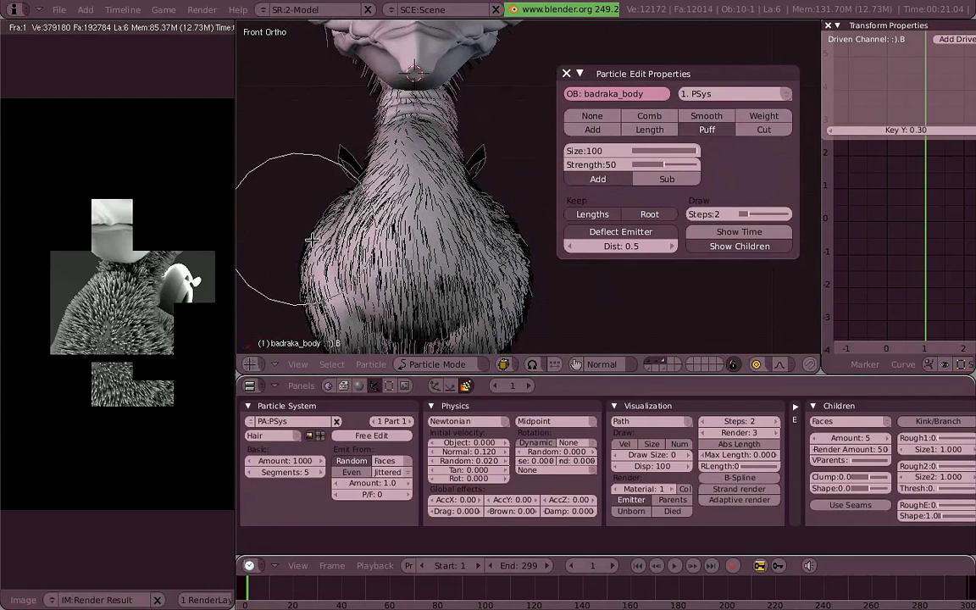
scroll(334, 193, "up", 1)
scroll(309, 199, "up", 1)
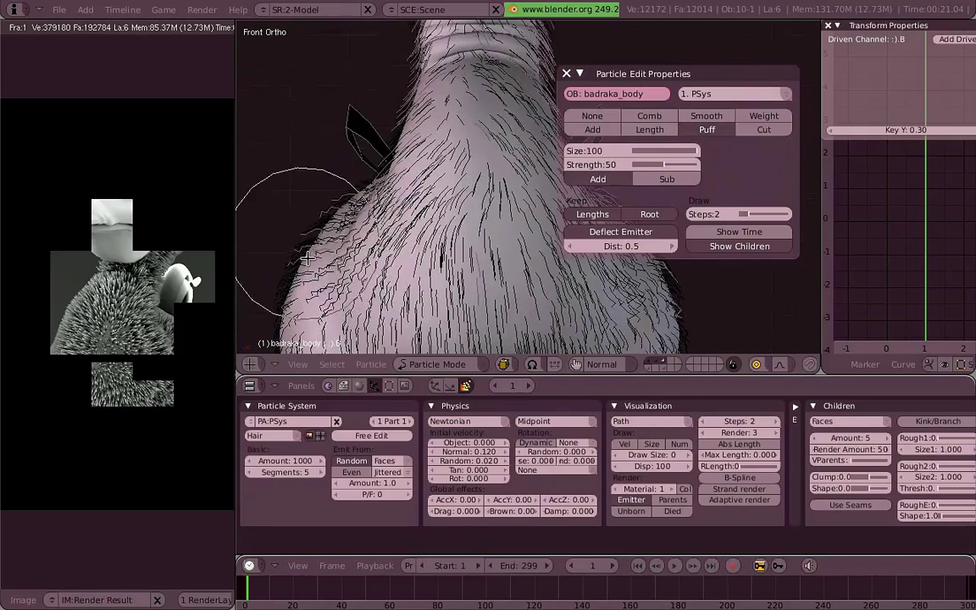
scroll(307, 258, "down", 2)
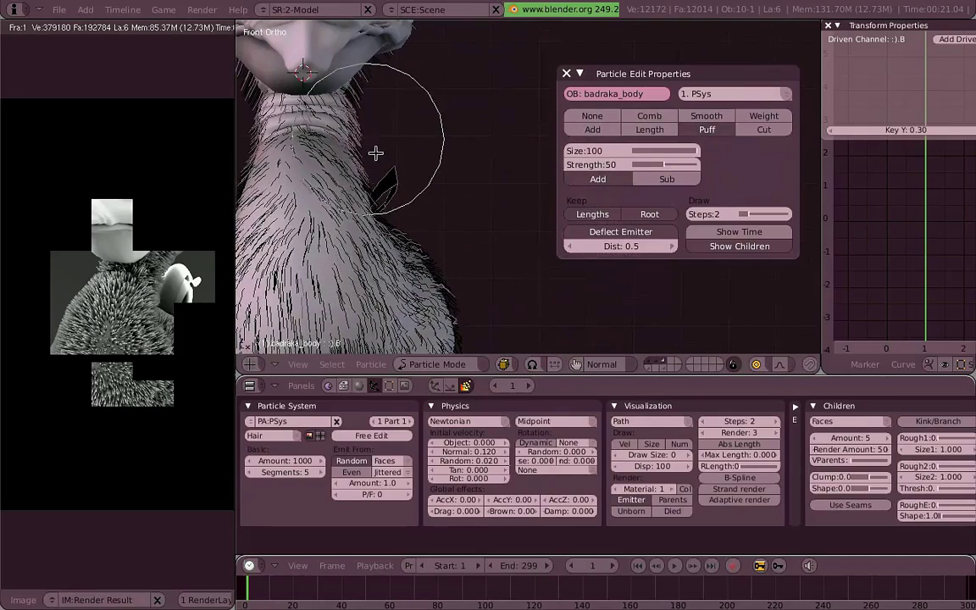
middle_click_drag(375, 152, 447, 190, "shift")
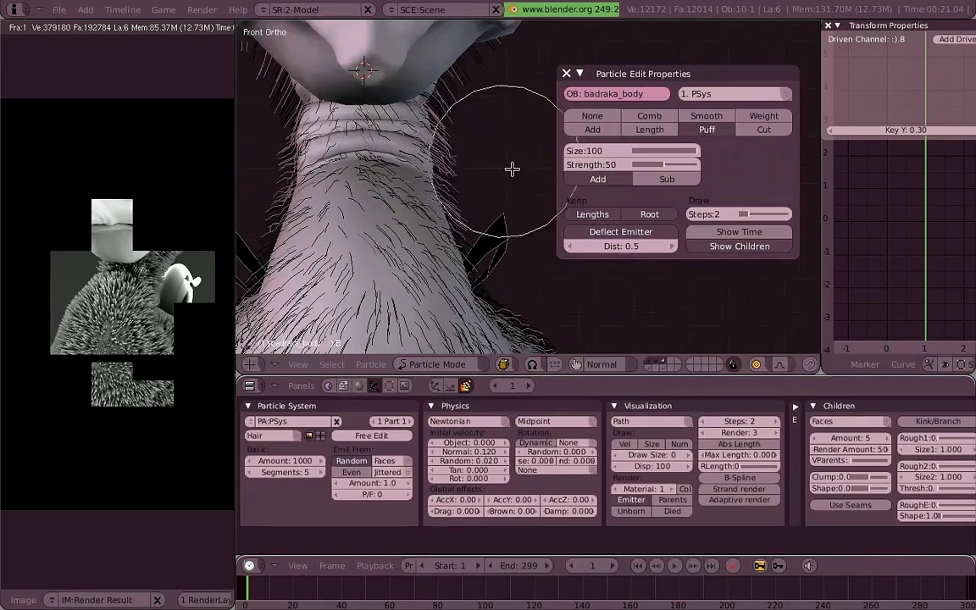
middle_click_drag(512, 169, 423, 260, "shift")
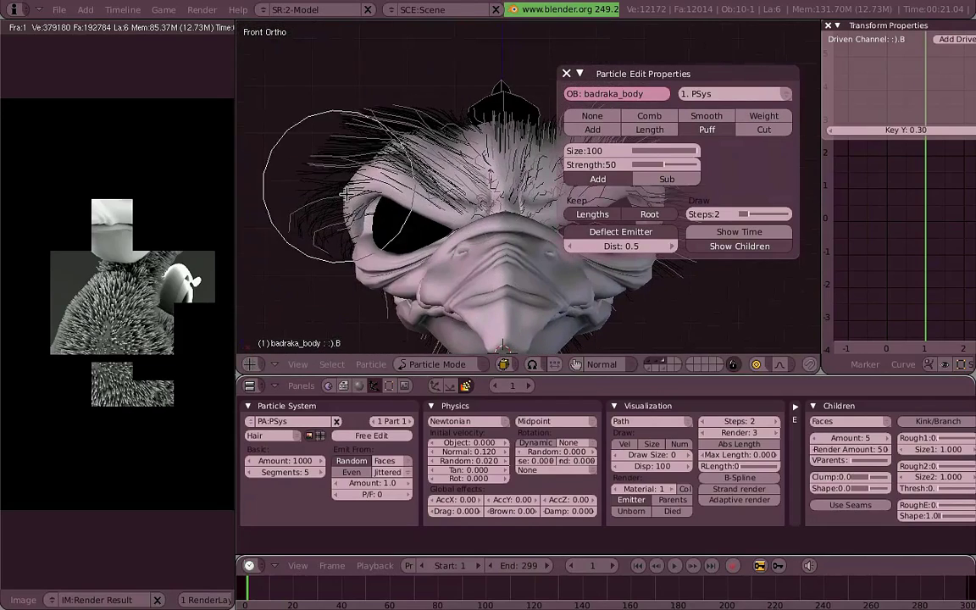
middle_click_drag(660, 276, 505, 251, "shift")
left_click_drag(463, 122, 547, 135)
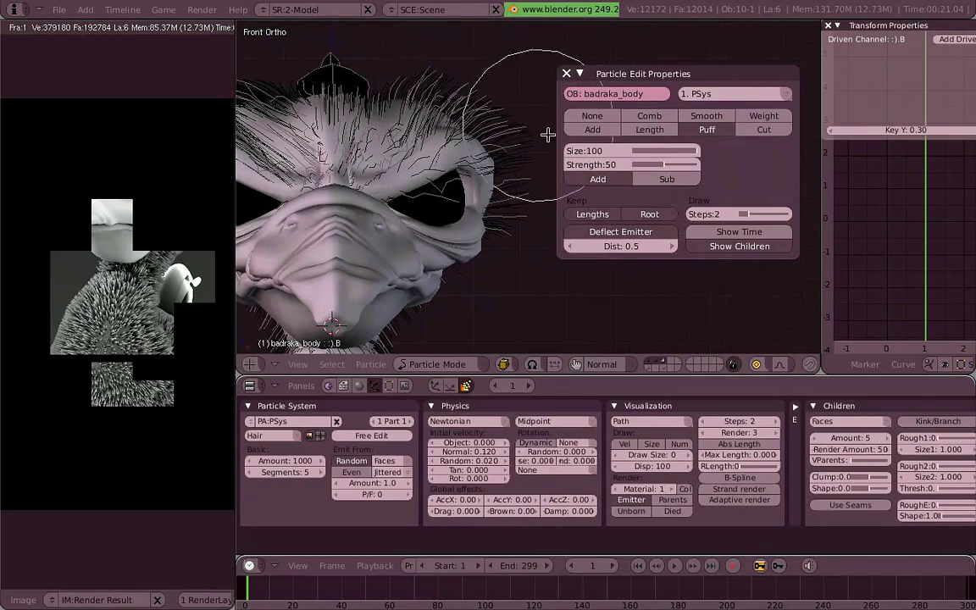
scroll(475, 256, "down", 5)
scroll(502, 167, "up", 2)
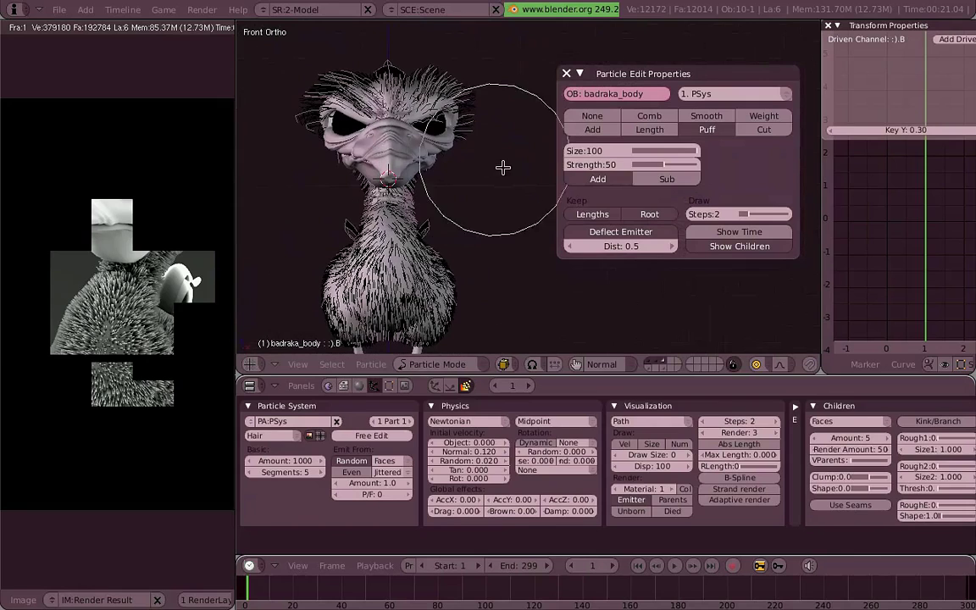
left_click(764, 130)
Step: In the side view, cut the stray strands on the ear and crest
key("KP_3")
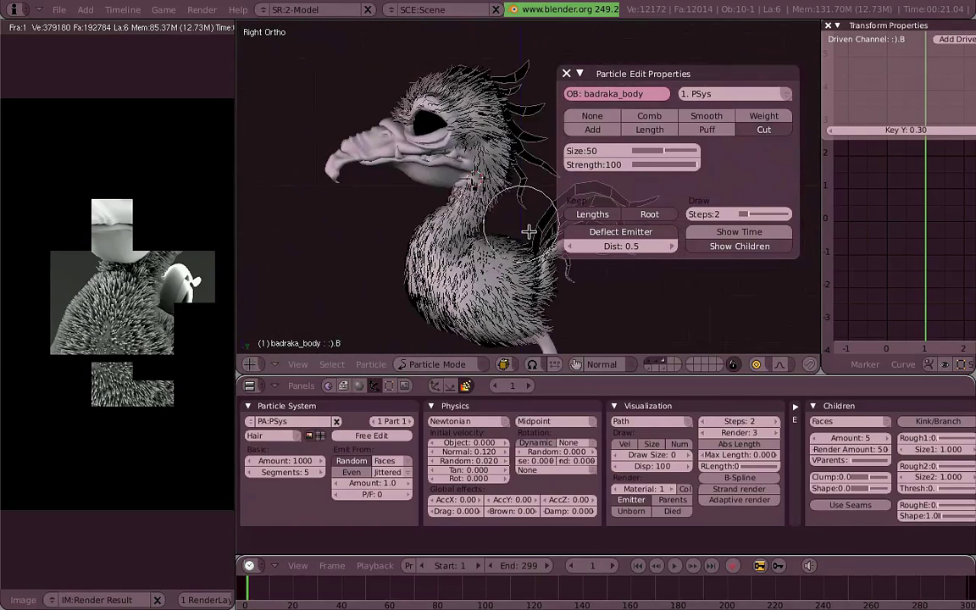
scroll(496, 228, "up", 3)
scroll(438, 156, "up", 2)
left_click_drag(438, 155, 435, 176)
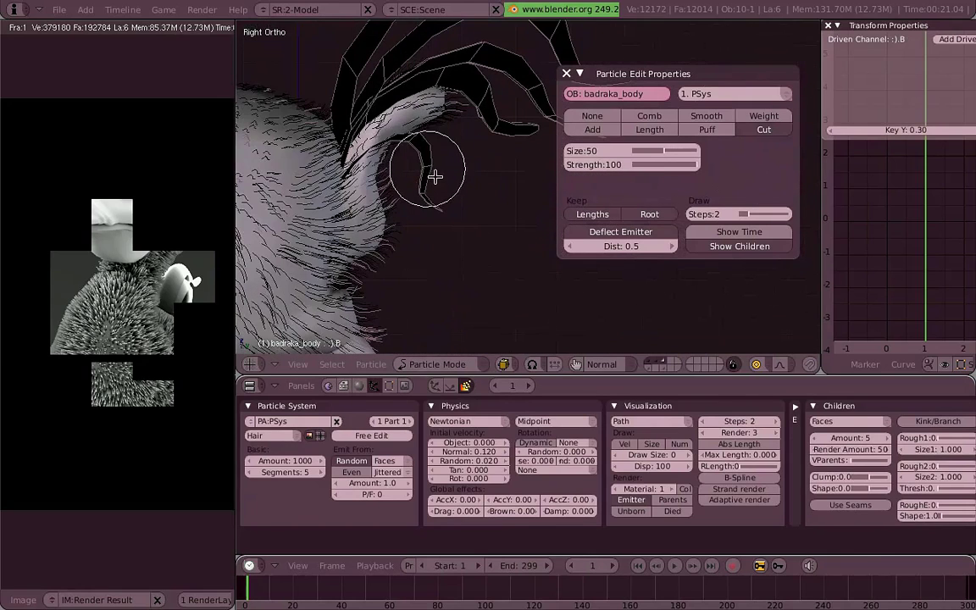
Step: Frame the neck and body, then trim stray strands on top of the head from the front
middle_click_drag(464, 310, 441, 210, "shift")
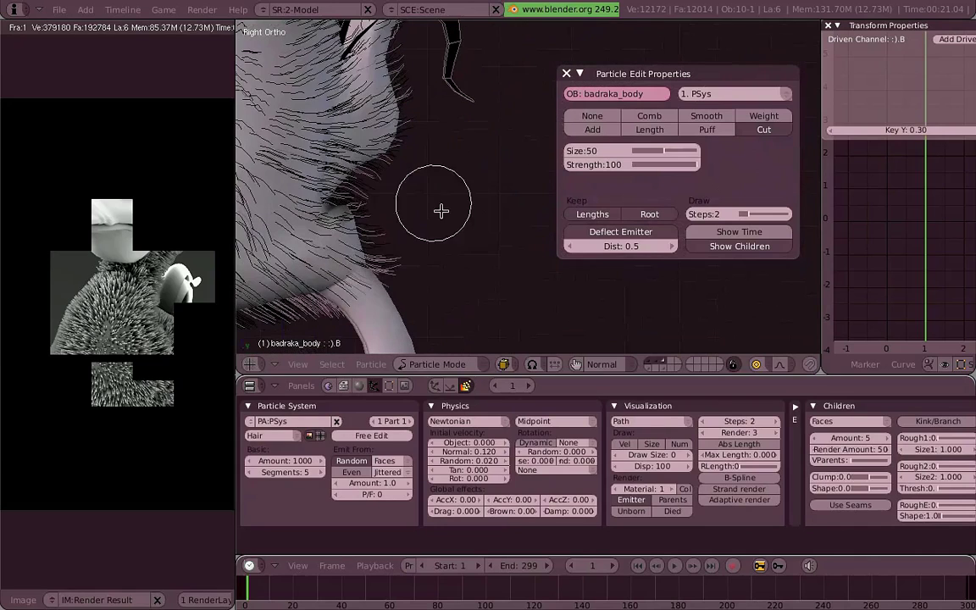
middle_click_drag(375, 324, 530, 254, "shift")
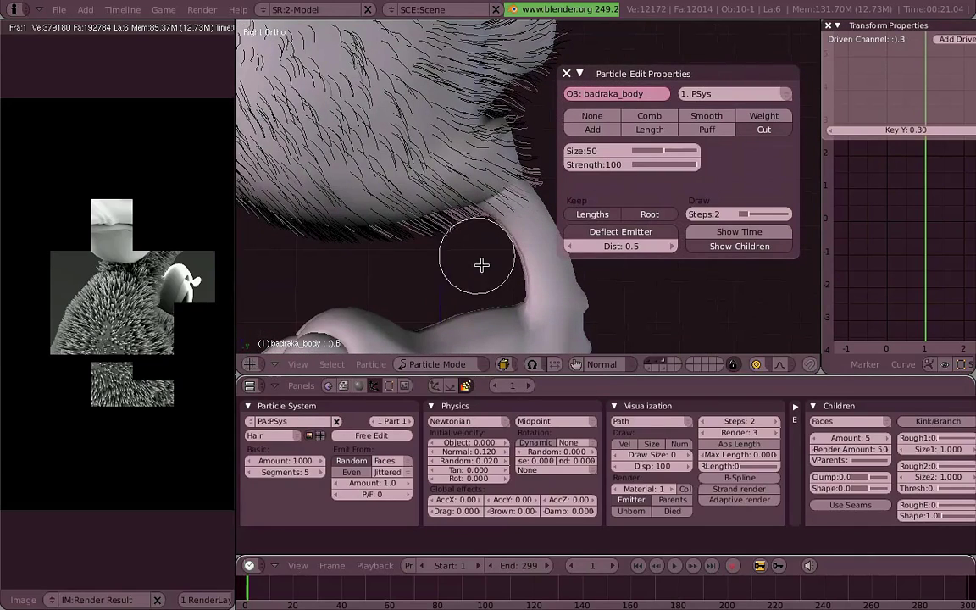
scroll(391, 278, "down", 3)
middle_click_drag(283, 246, 364, 275, "shift")
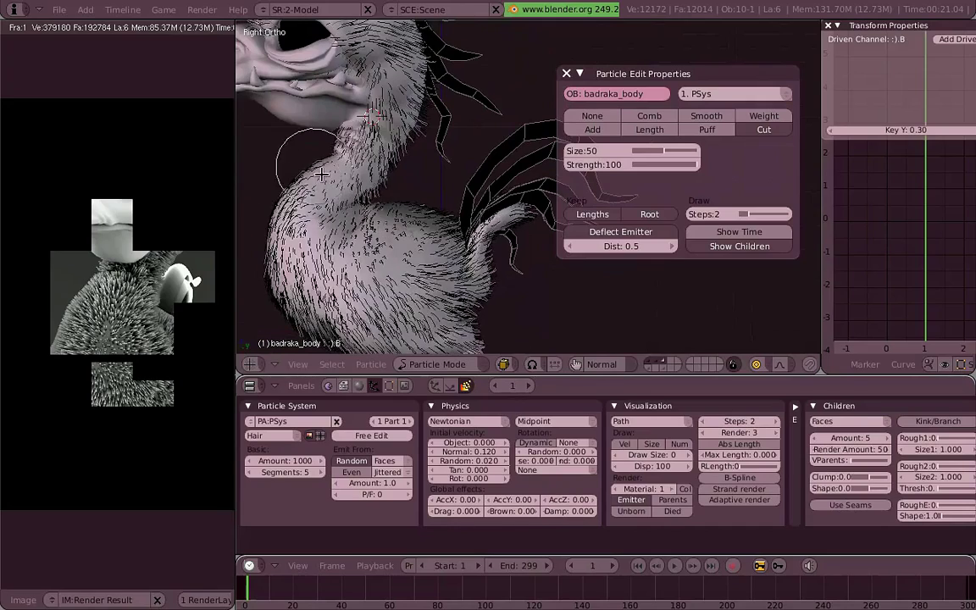
mouse_move(364, 276)
middle_mouse_down()
mouse_move(445, 200)
mouse_move(458, 172)
middle_mouse_up()
key("KP_1")
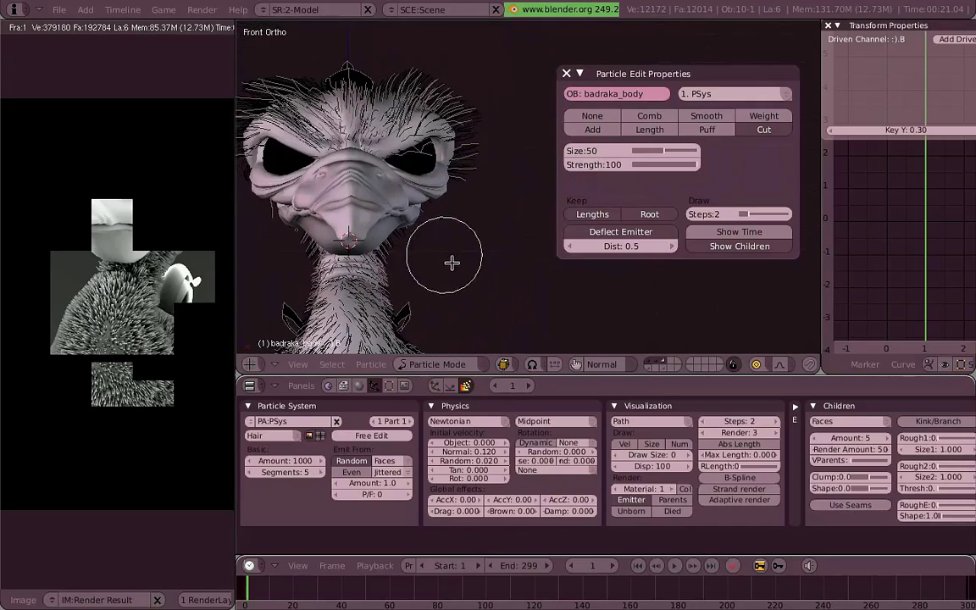
mouse_move(485, 211)
left_mouse_down()
mouse_move(468, 87)
mouse_move(478, 96)
mouse_move(473, 124)
left_mouse_up()
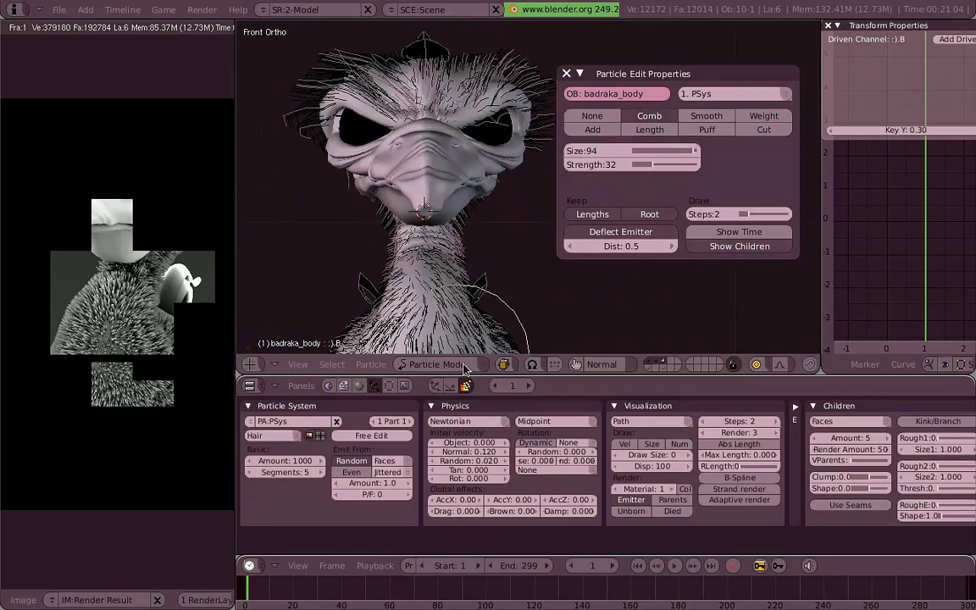
Step: Return to Particle Edit mode and comb the hair on the head's left side
mouse_move(440, 223)
middle_mouse_down()
mouse_move(493, 207)
mouse_move(481, 126)
mouse_move(457, 187)
middle_mouse_up()
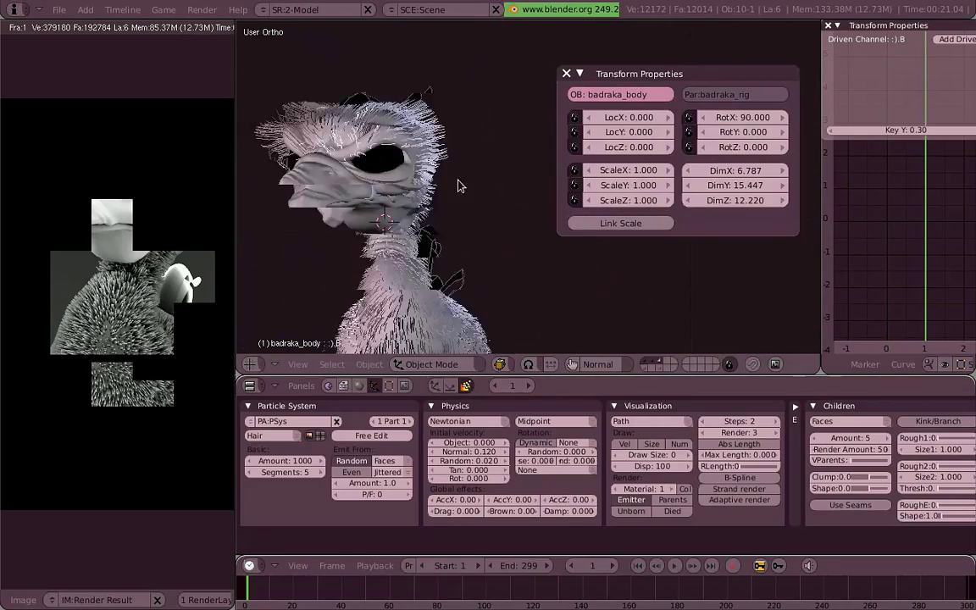
key("KP_1")
left_click(431, 364)
left_click(446, 266)
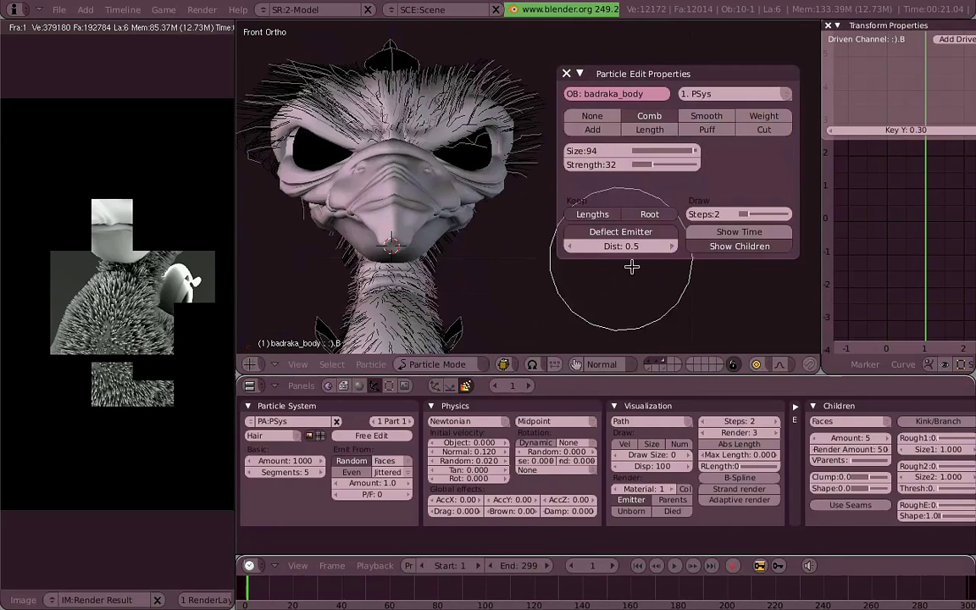
middle_click_drag(381, 184, 427, 223, "shift")
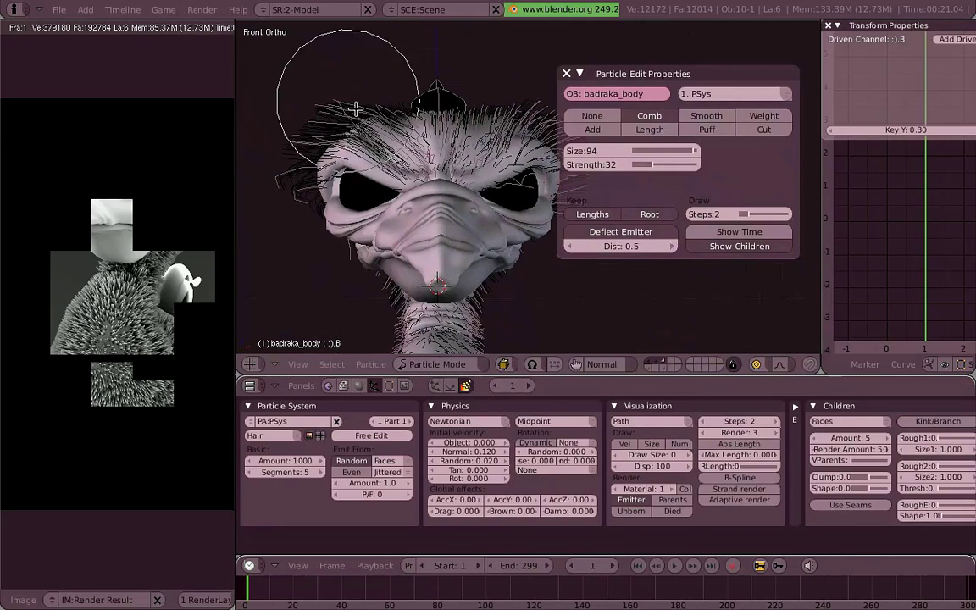
left_click_drag(355, 109, 305, 148)
Step: In a maximized top and side view, comb the head hair back, then open the mode menu
key("KP_7")
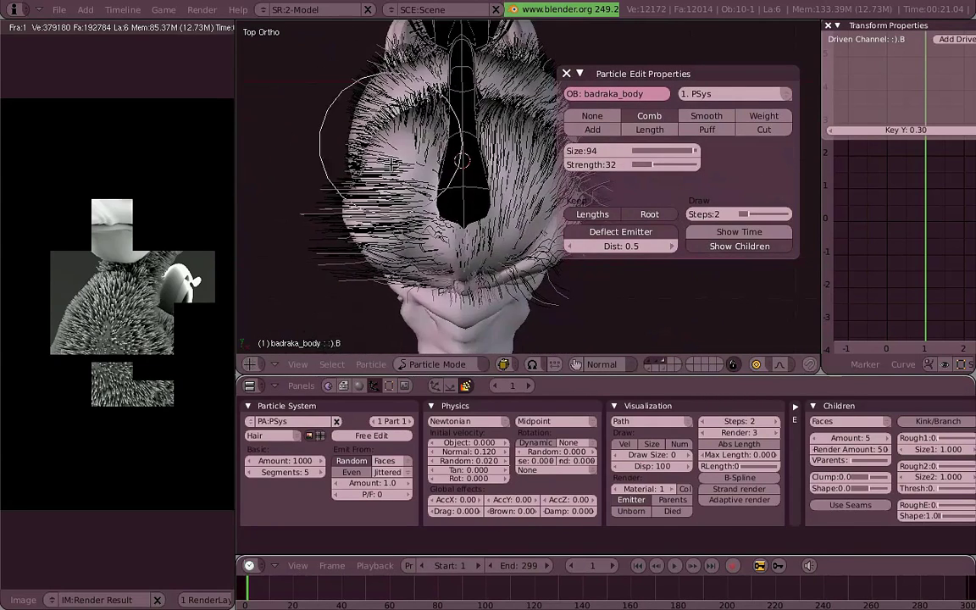
key("ctrl+Up")
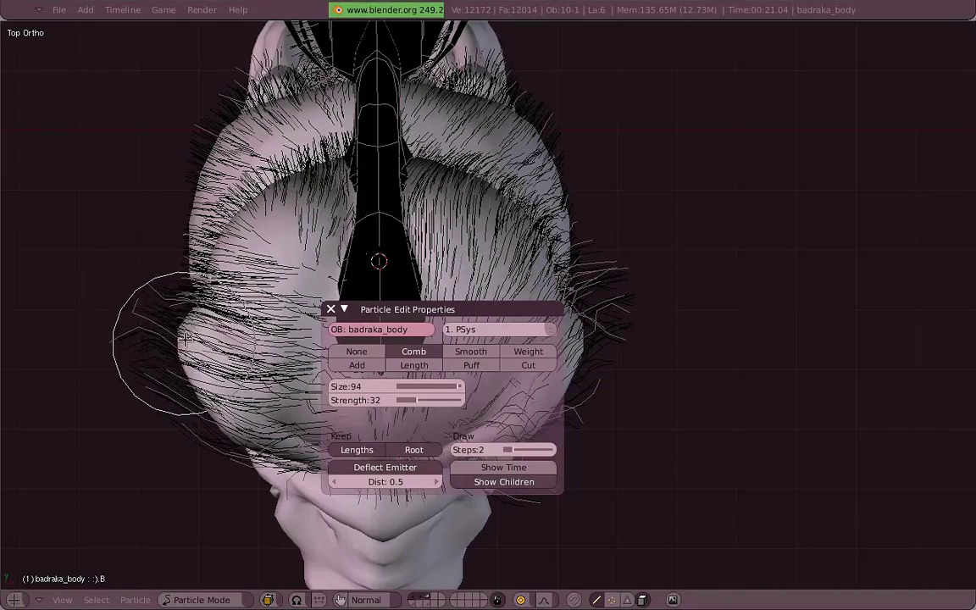
left_click_drag(184, 338, 129, 289)
left_click_drag(392, 314, 752, 354)
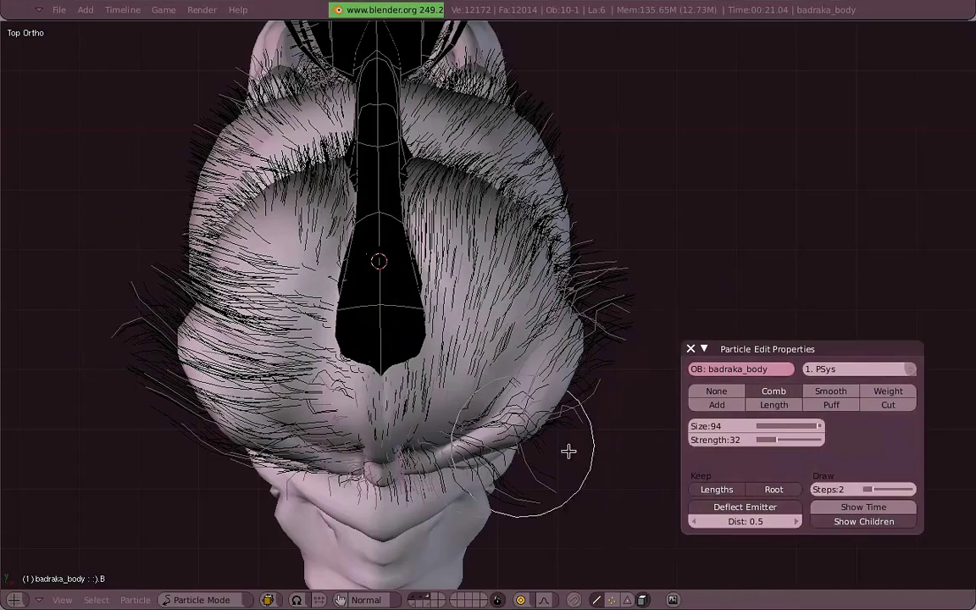
mouse_move(629, 316)
middle_mouse_down()
mouse_move(479, 174)
mouse_move(405, 185)
mouse_move(501, 148)
middle_mouse_up()
left_click_drag(537, 193, 595, 207)
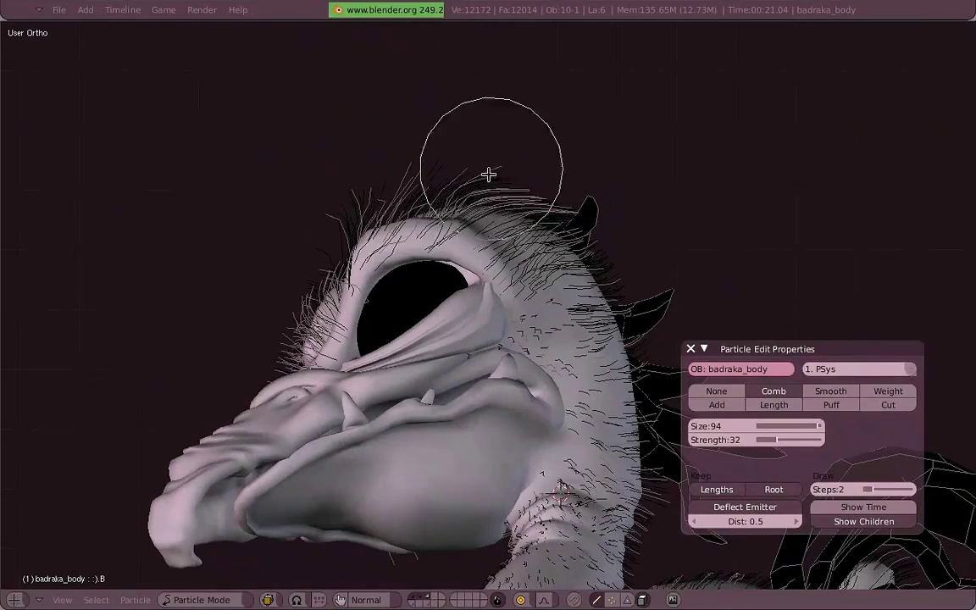
left_click_drag(488, 175, 636, 200)
mouse_move(636, 200)
middle_mouse_down()
mouse_move(383, 251)
mouse_move(525, 167)
mouse_move(342, 89)
mouse_move(370, 339)
mouse_move(523, 289)
middle_mouse_up()
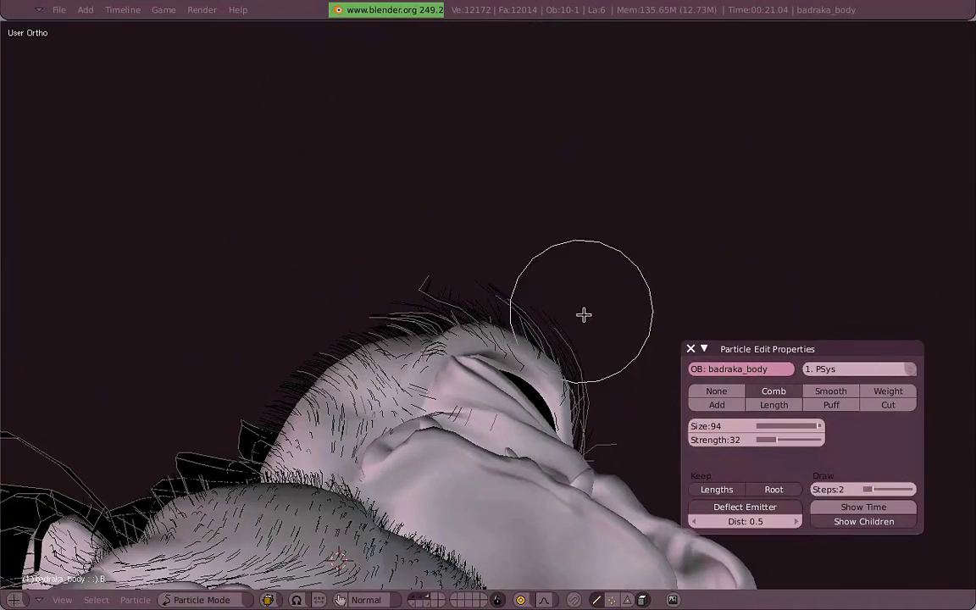
mouse_move(382, 286)
middle_mouse_down()
mouse_move(671, 333)
mouse_move(409, 235)
mouse_move(503, 233)
mouse_move(594, 183)
mouse_move(479, 163)
middle_mouse_up()
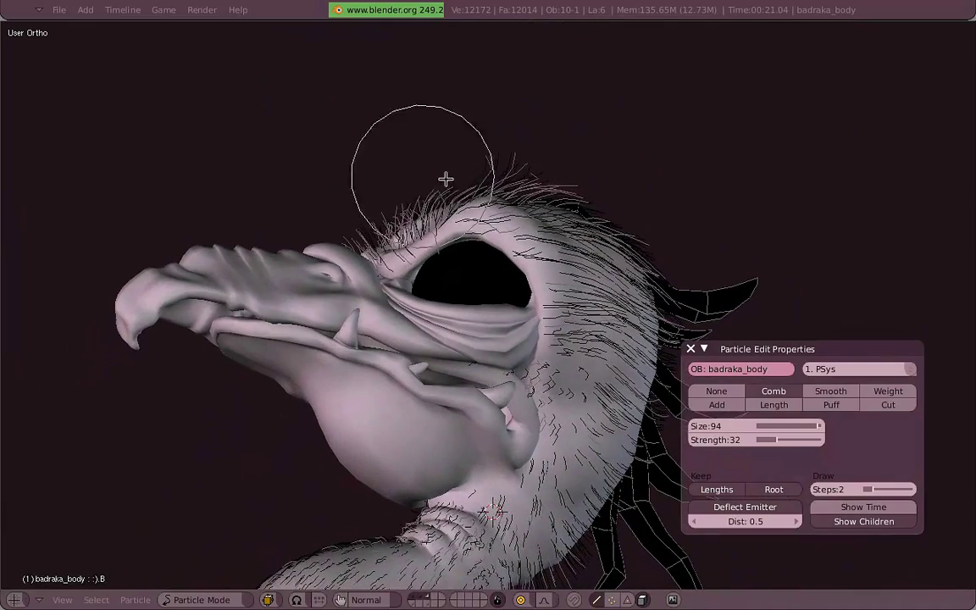
left_click(200, 599)
Step: Return to Object Mode and frame the creature through the scene camera in the normal layout
left_click(193, 582)
key("KP_1")
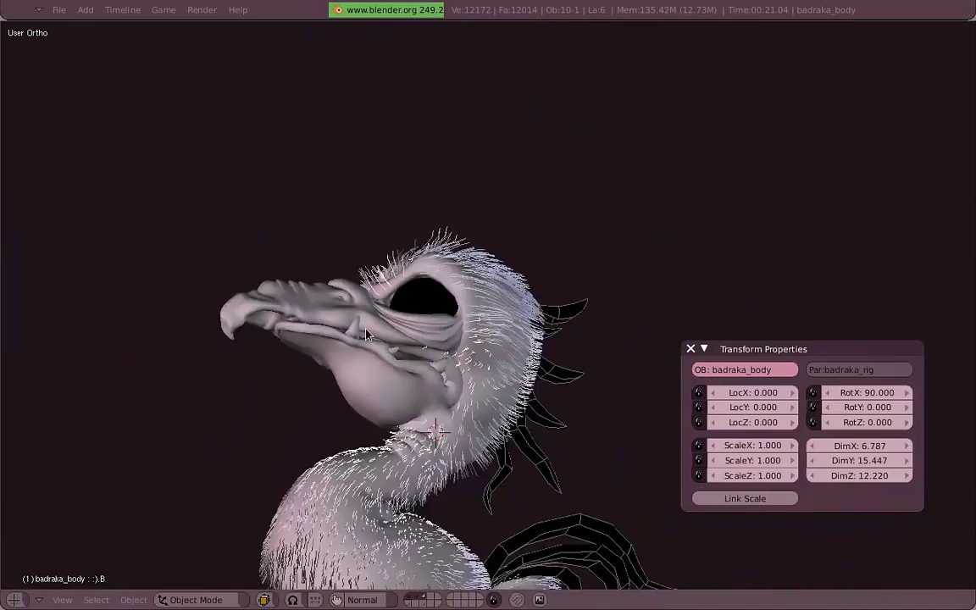
mouse_move(635, 401)
middle_mouse_down()
mouse_move(443, 303)
mouse_move(209, 309)
mouse_move(409, 405)
mouse_move(353, 496)
mouse_move(240, 394)
mouse_move(370, 266)
mouse_move(637, 291)
middle_mouse_up()
key("KP_0")
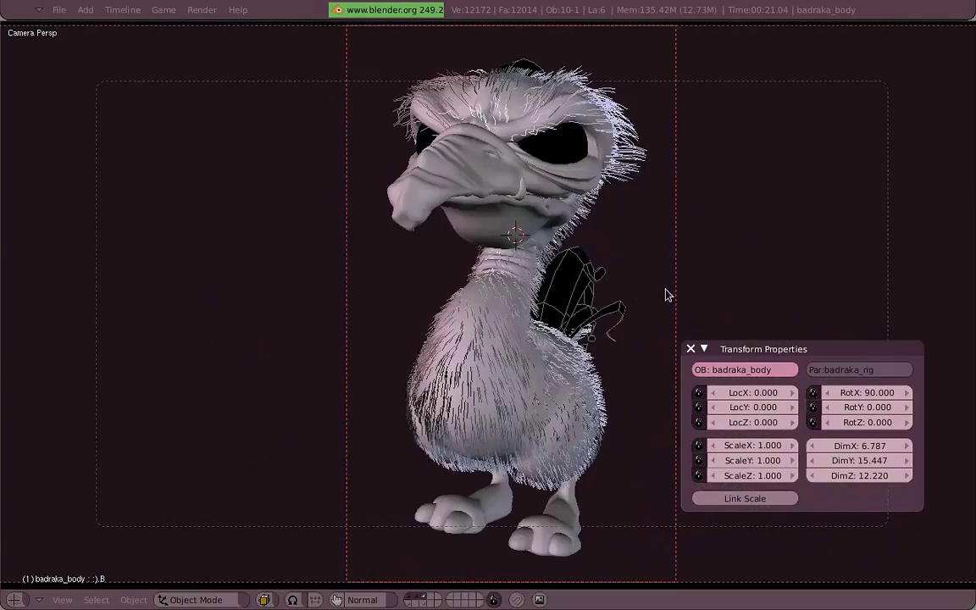
key("ctrl+Right")
middle_click_drag(482, 325, 513, 322, "shift")
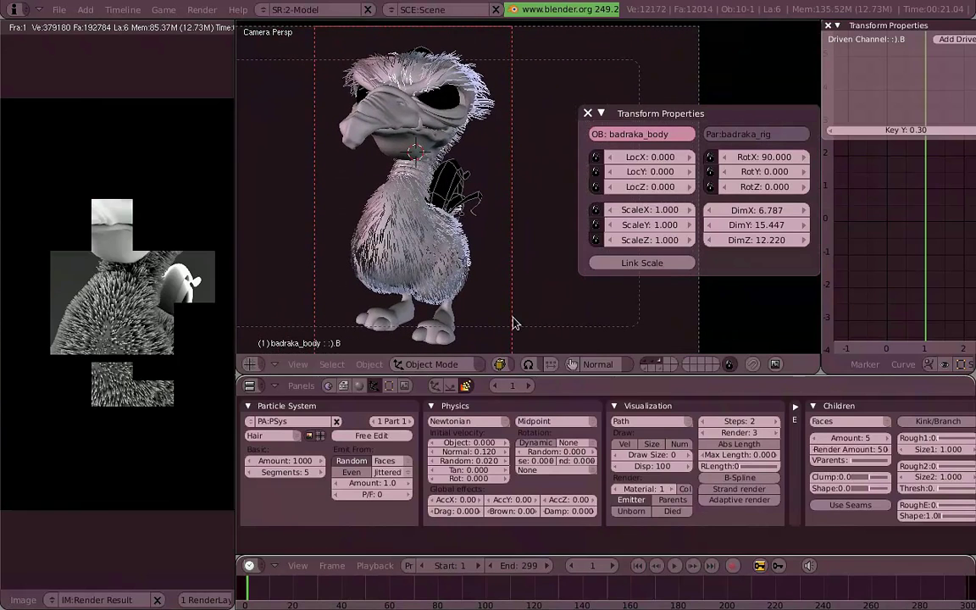
Step: Collapse the Physics and Visualization panels and bump up the child hair amount
left_click(431, 406)
left_click(446, 406)
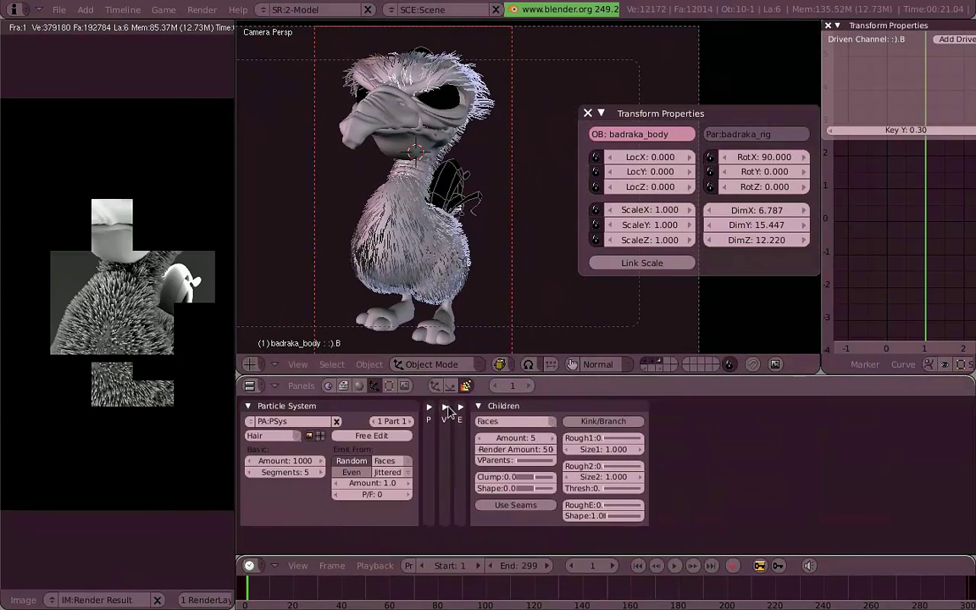
left_click(554, 439)
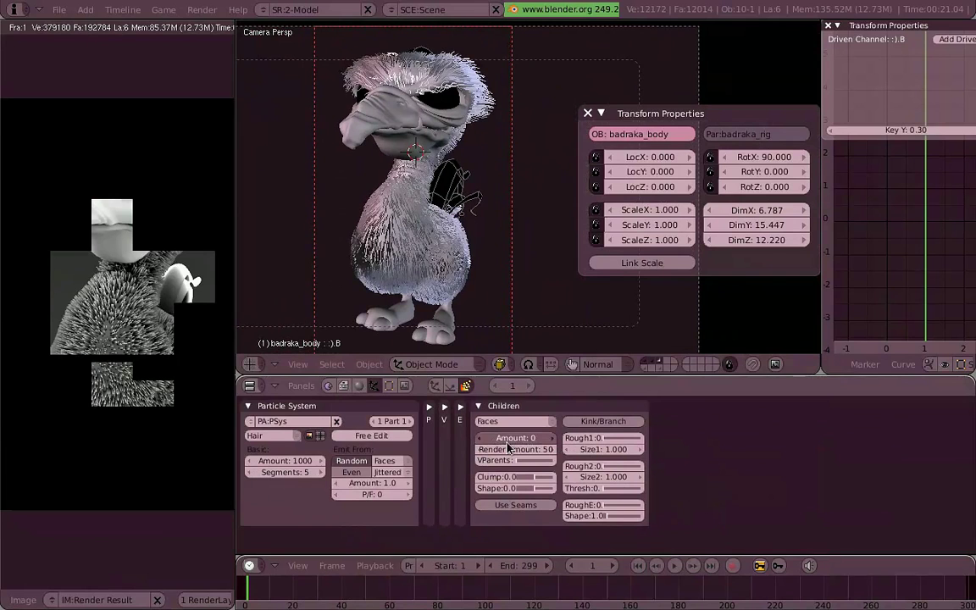
Step: Switch to Particle Mode, set the child amount to 3, and toggle child display on and off
left_click(431, 364)
left_click(381, 232)
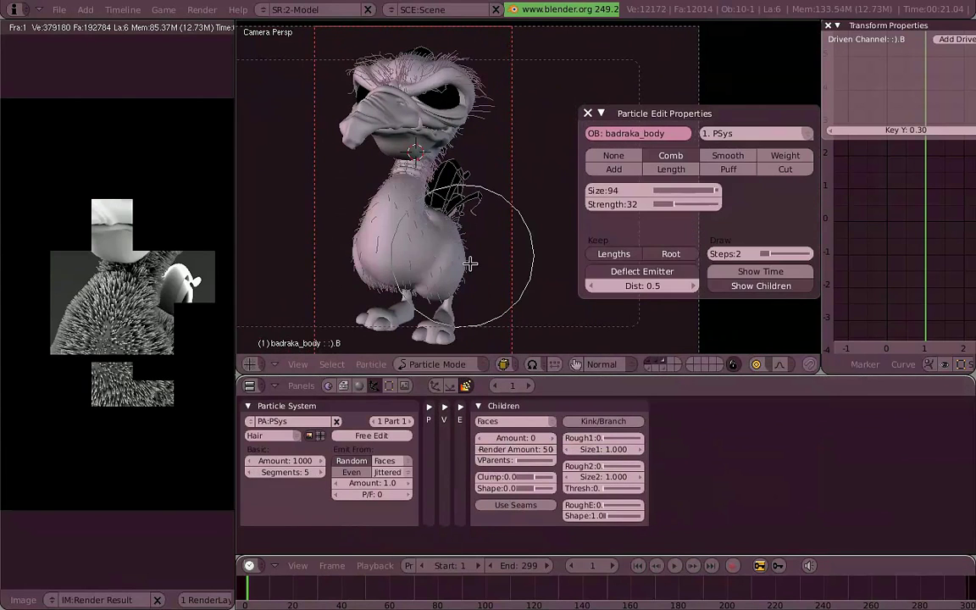
left_click(556, 439)
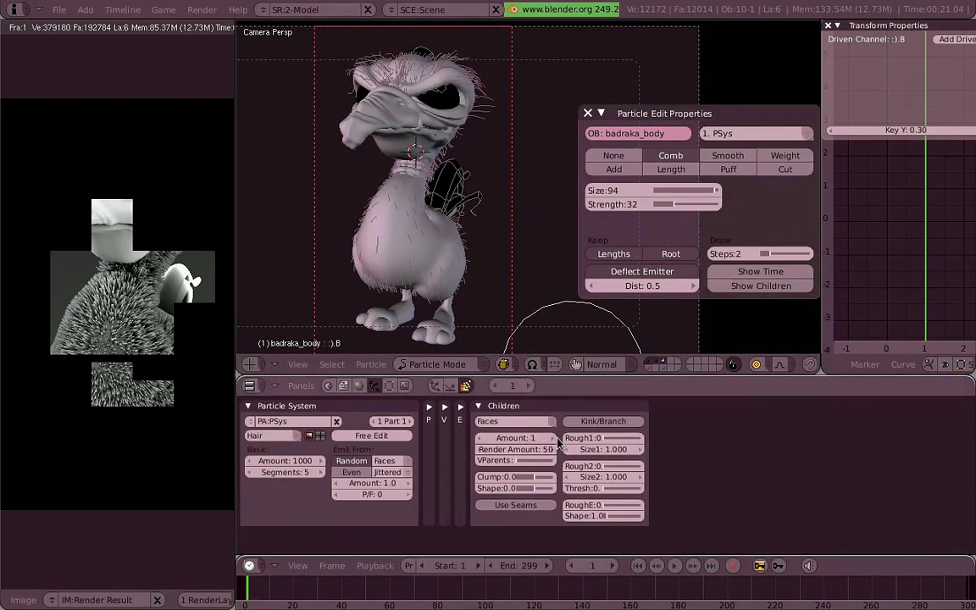
left_click(760, 286)
left_click(759, 298)
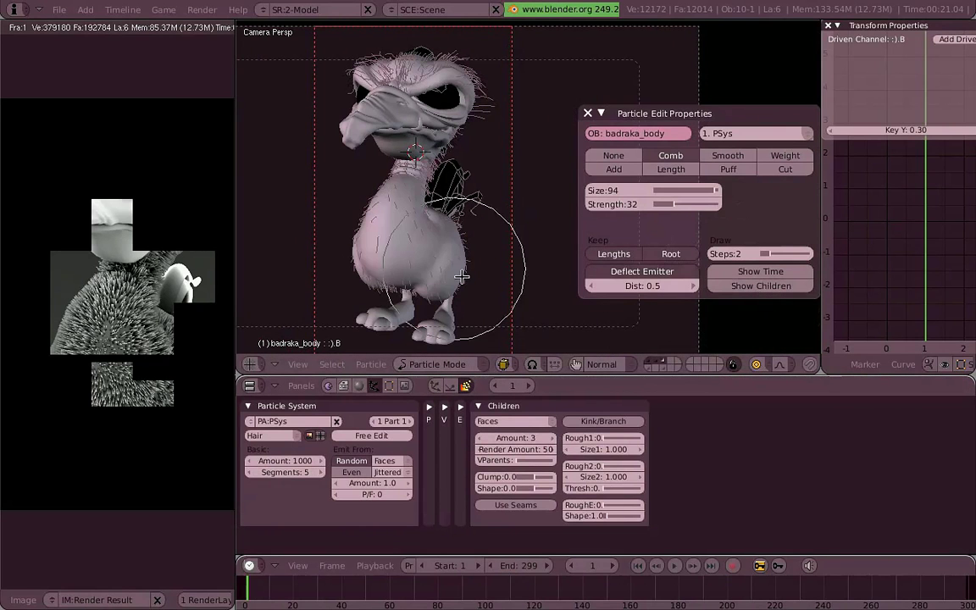
Step: Maximize the 3D view and zoom in around the bird's neck to inspect the guide hairs
key("ctrl+Up")
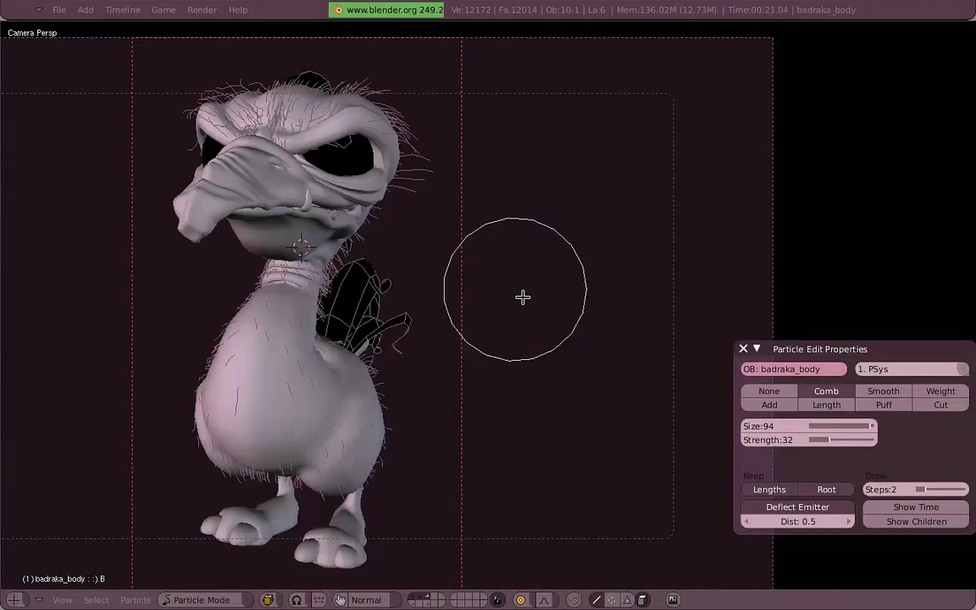
scroll(523, 294, "up", 3)
scroll(422, 313, "up", 3)
mouse_move(422, 313)
middle_mouse_down()
mouse_move(380, 294)
mouse_move(364, 318)
middle_mouse_up()
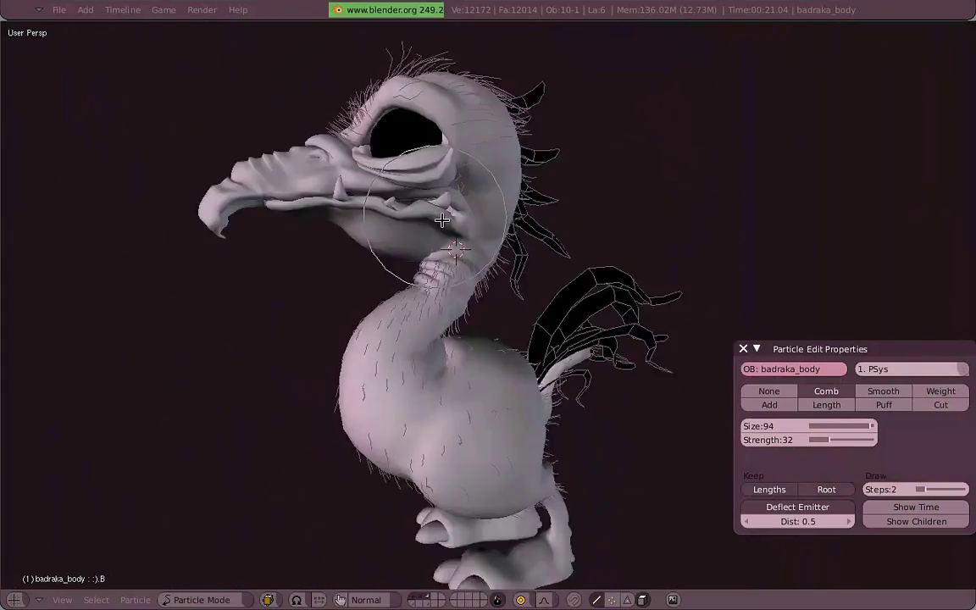
scroll(351, 338, "up", 4)
scroll(316, 283, "up", 2)
mouse_move(316, 282)
middle_mouse_down()
mouse_move(266, 270)
mouse_move(313, 263)
mouse_move(440, 278)
mouse_move(506, 310)
mouse_move(577, 266)
mouse_move(433, 277)
mouse_move(531, 266)
mouse_move(475, 276)
middle_mouse_up()
scroll(434, 277, "down", 2)
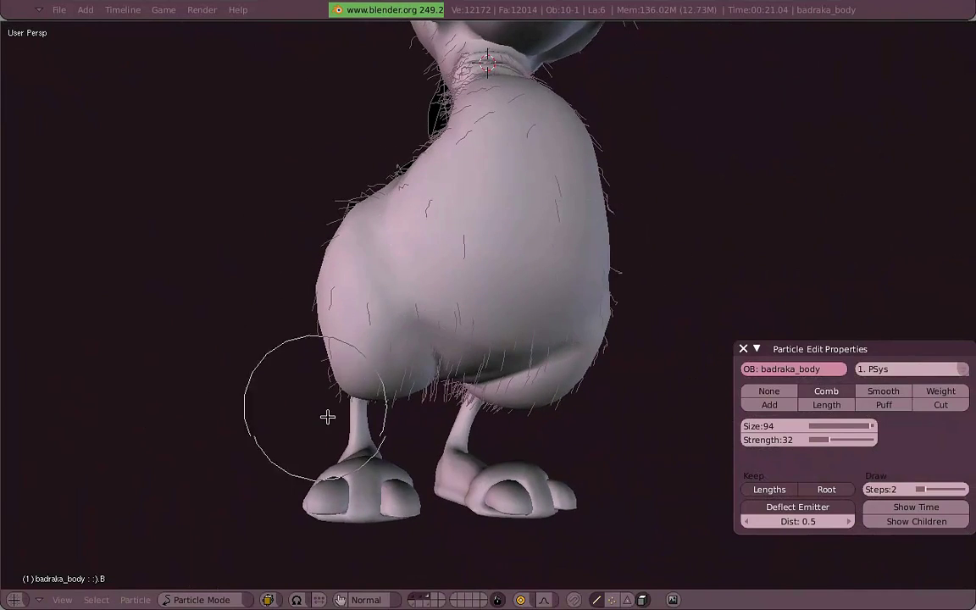
Step: Move the Particle Edit settings aside and comb the hairs behind the head downward
mouse_move(312, 323)
middle_mouse_down()
mouse_move(372, 286)
mouse_move(454, 409)
mouse_move(423, 352)
mouse_move(523, 344)
mouse_move(651, 355)
mouse_move(511, 327)
mouse_move(370, 262)
mouse_move(525, 381)
mouse_move(644, 384)
mouse_move(713, 226)
mouse_move(362, 322)
mouse_move(403, 316)
mouse_move(464, 343)
mouse_move(492, 279)
mouse_move(645, 240)
mouse_move(609, 246)
mouse_move(636, 231)
middle_mouse_up()
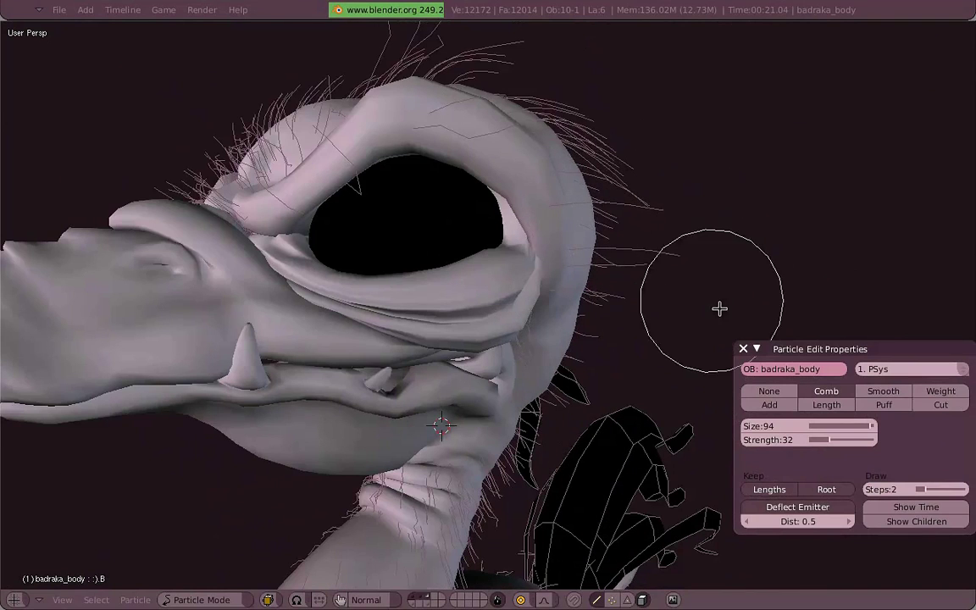
left_click_drag(815, 349, 779, 346)
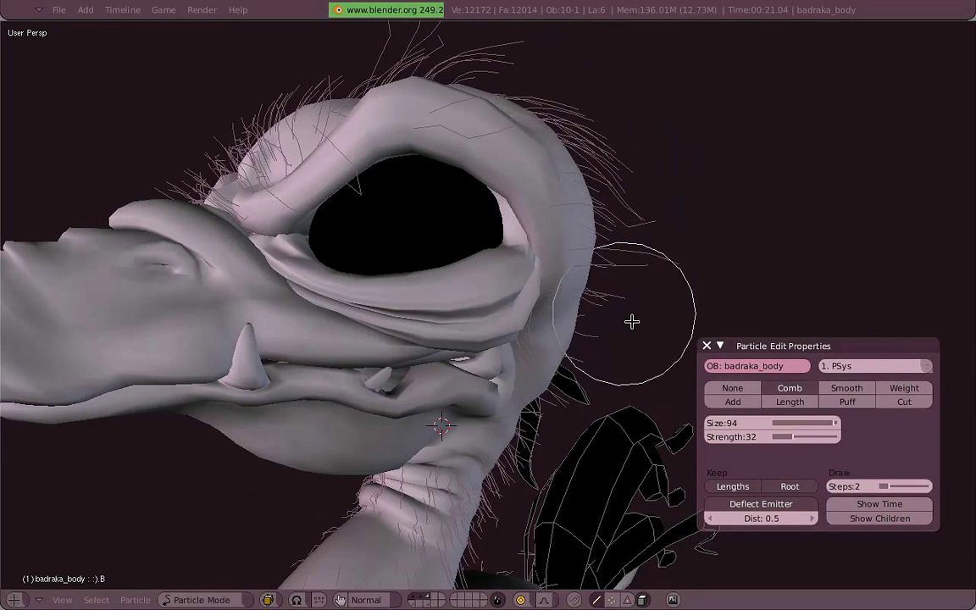
left_click_drag(632, 321, 628, 352)
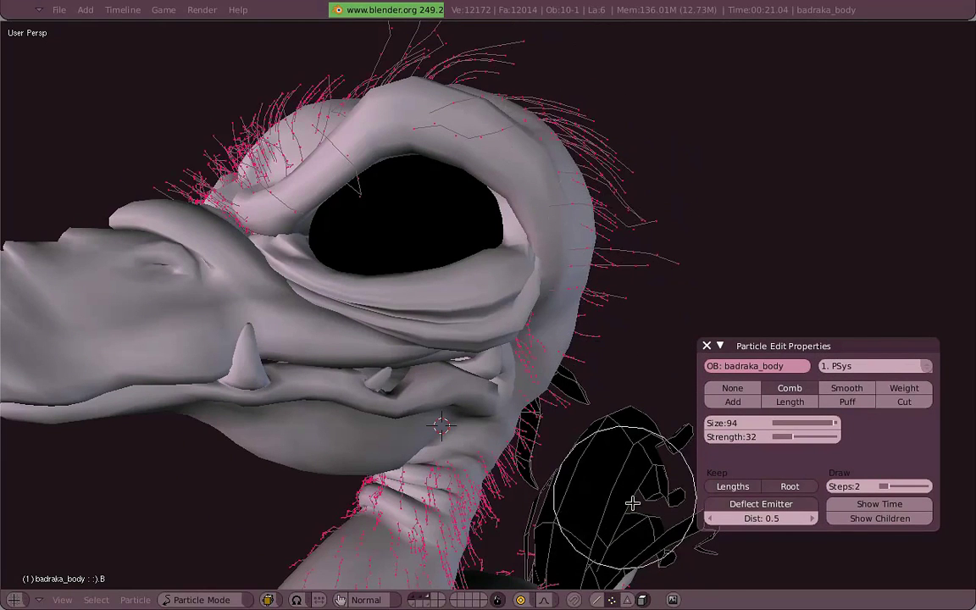
Step: Zoom onto the top of the head and comb the head-top hairs
middle_click_drag(632, 503, 496, 194)
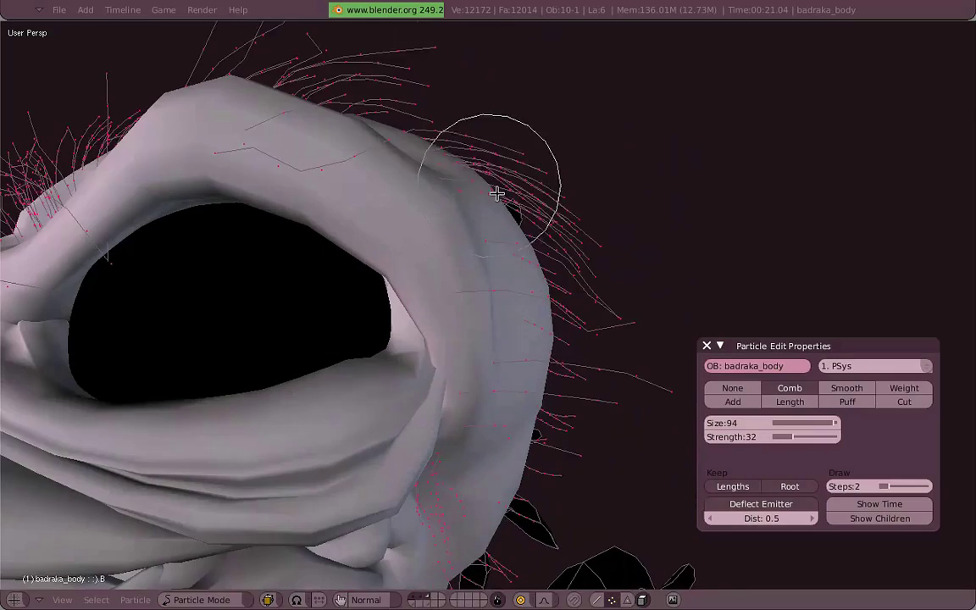
key("g")
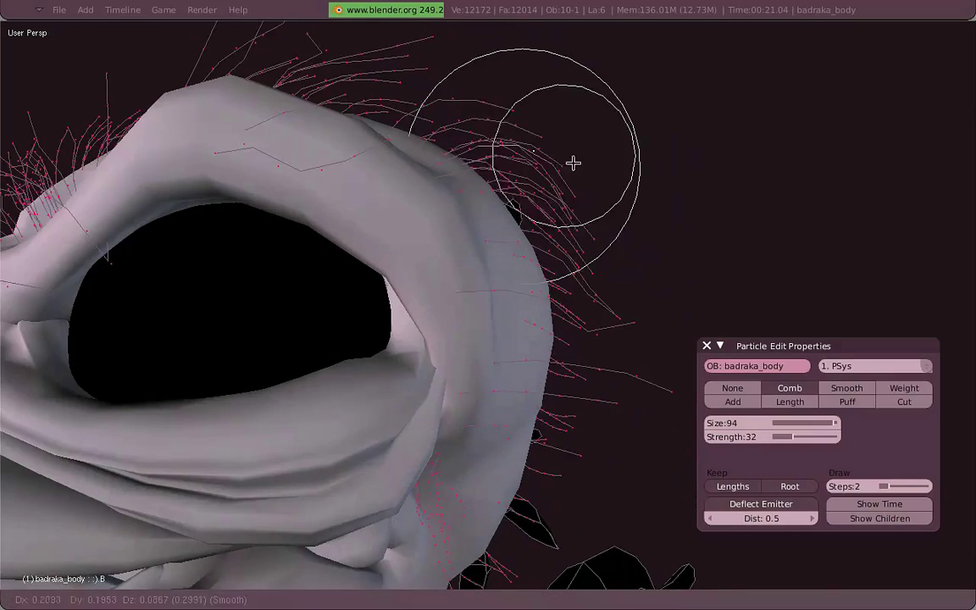
mouse_move(614, 224)
middle_mouse_down()
mouse_move(437, 220)
mouse_move(435, 163)
middle_mouse_up()
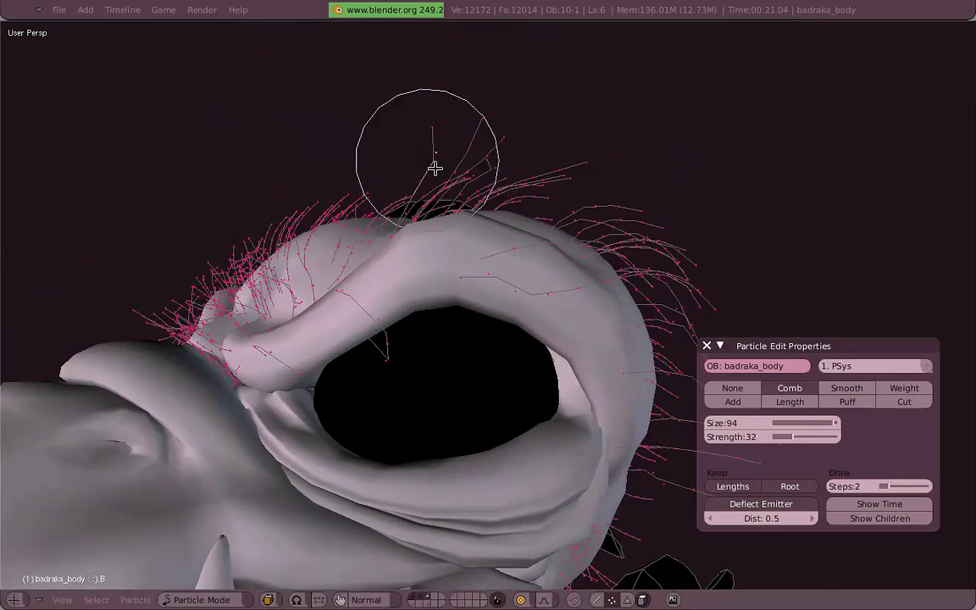
left_click_drag(458, 196, 411, 184)
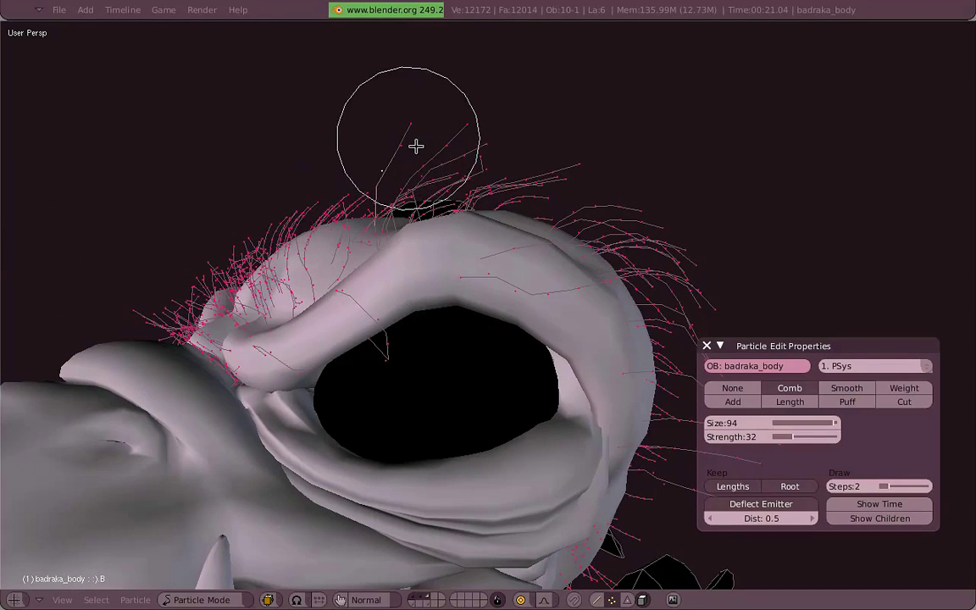
middle_click_drag(544, 237, 383, 157)
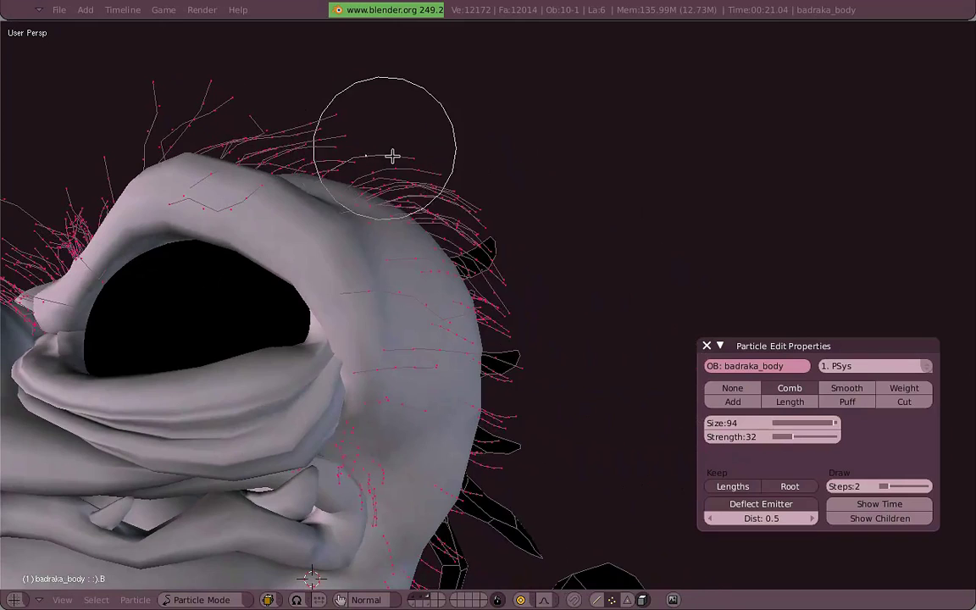
scroll(393, 156, "up", 3)
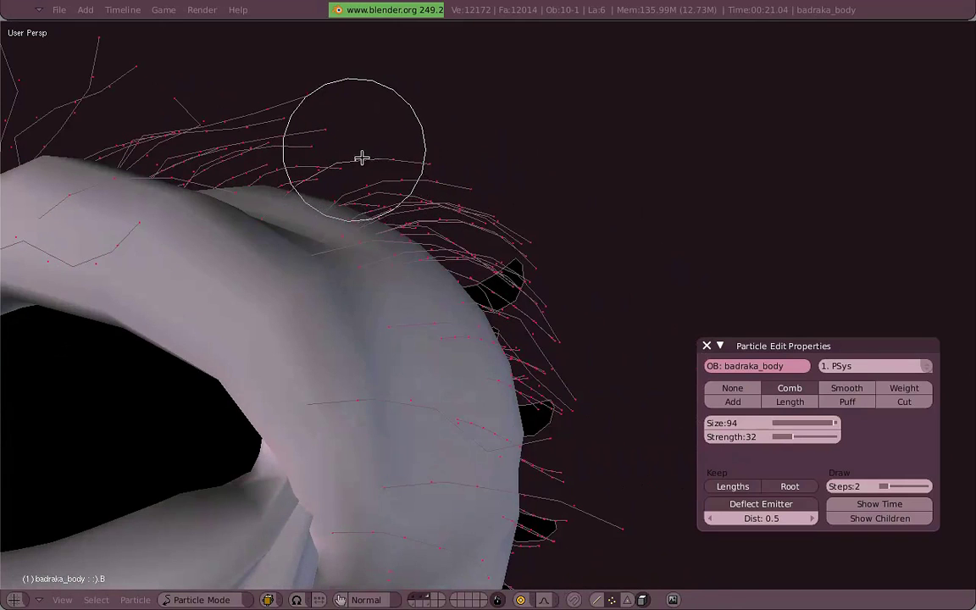
Step: Move head-top hair keys twice with smooth falloff, then comb them up and left
key("g")
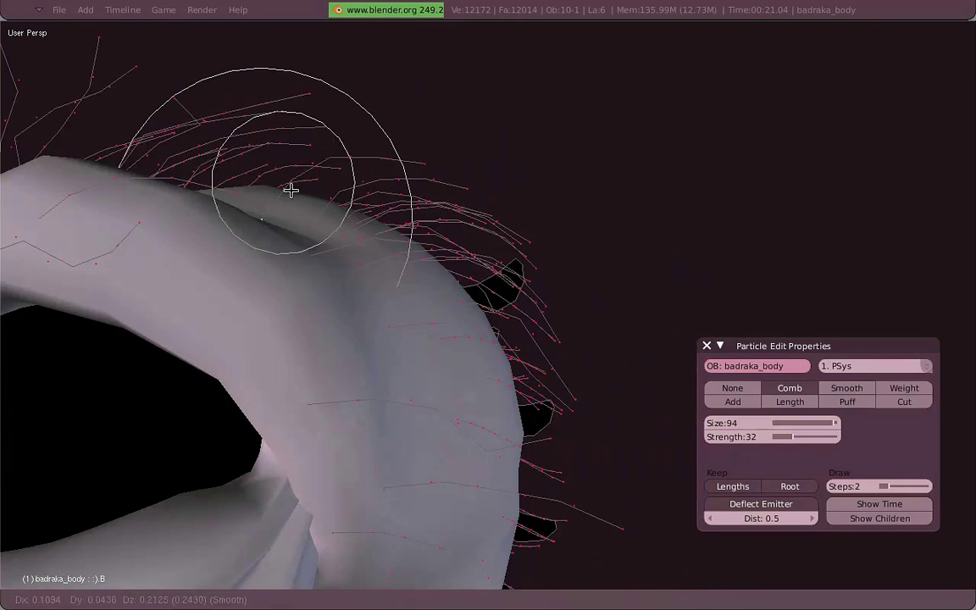
left_click(342, 148)
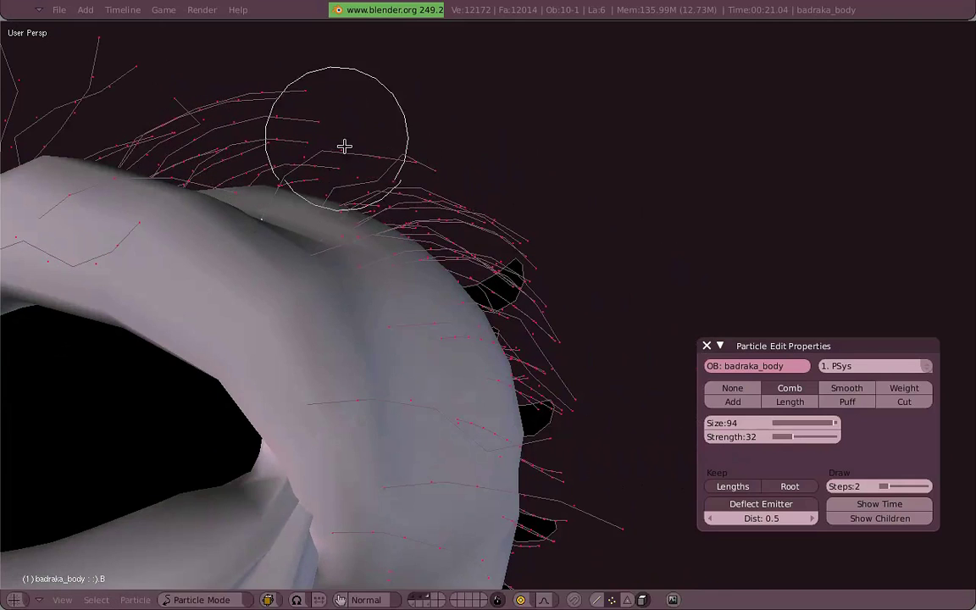
key("g")
left_click(275, 197)
middle_click_drag(279, 196, 285, 210)
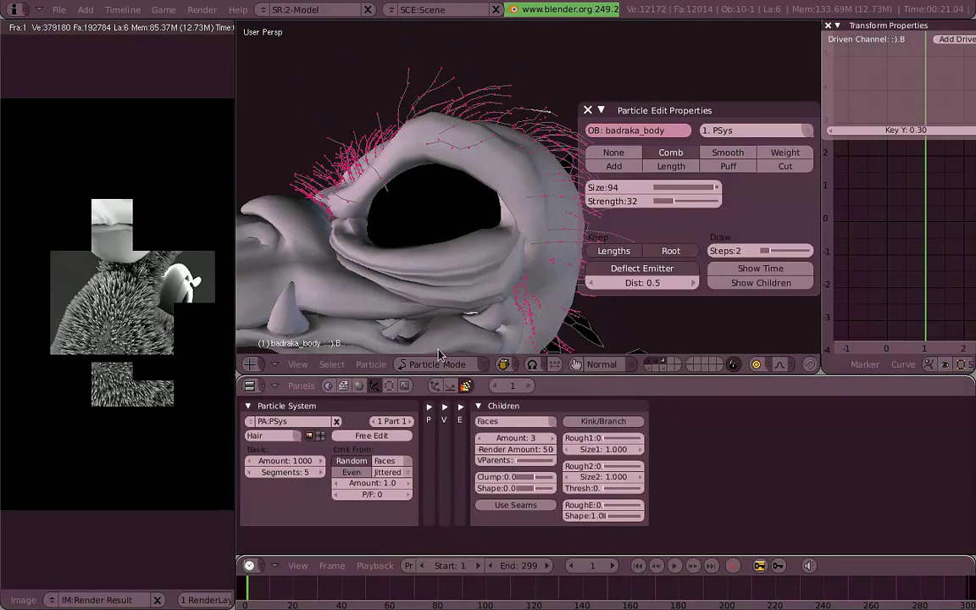
middle_click_drag(460, 224, 428, 123)
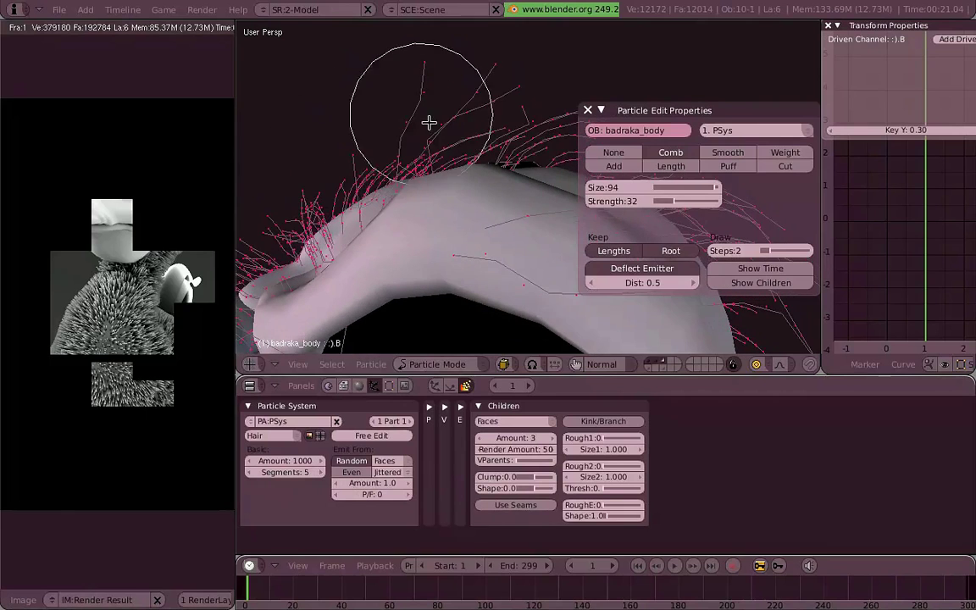
mouse_move(429, 123)
left_mouse_down()
mouse_move(394, 68)
mouse_move(370, 130)
left_mouse_up()
Step: Comb the head-top strands down toward the body, then back upward
middle_click_drag(370, 130, 384, 172)
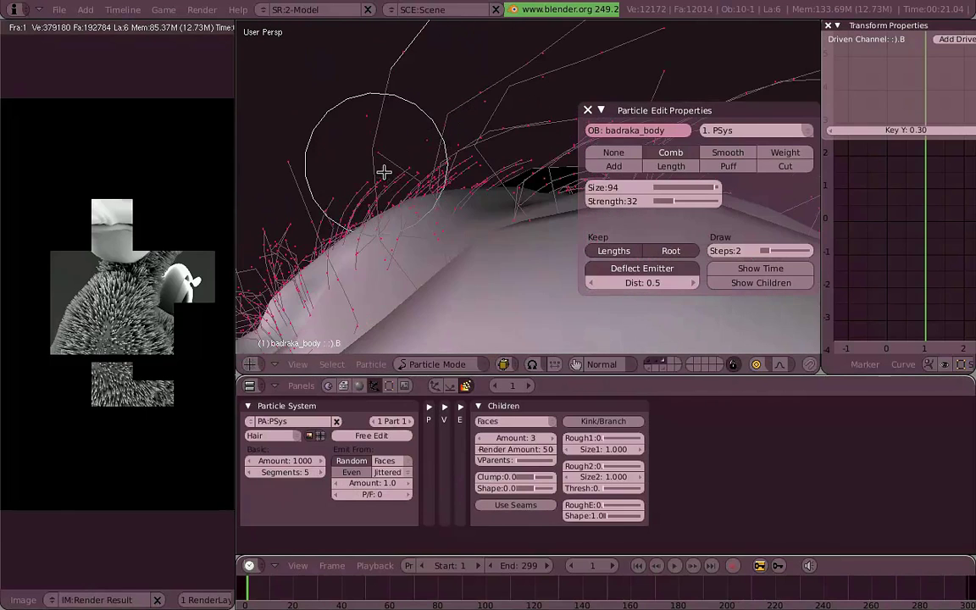
left_click_drag(384, 172, 383, 217)
left_click_drag(399, 269, 390, 87)
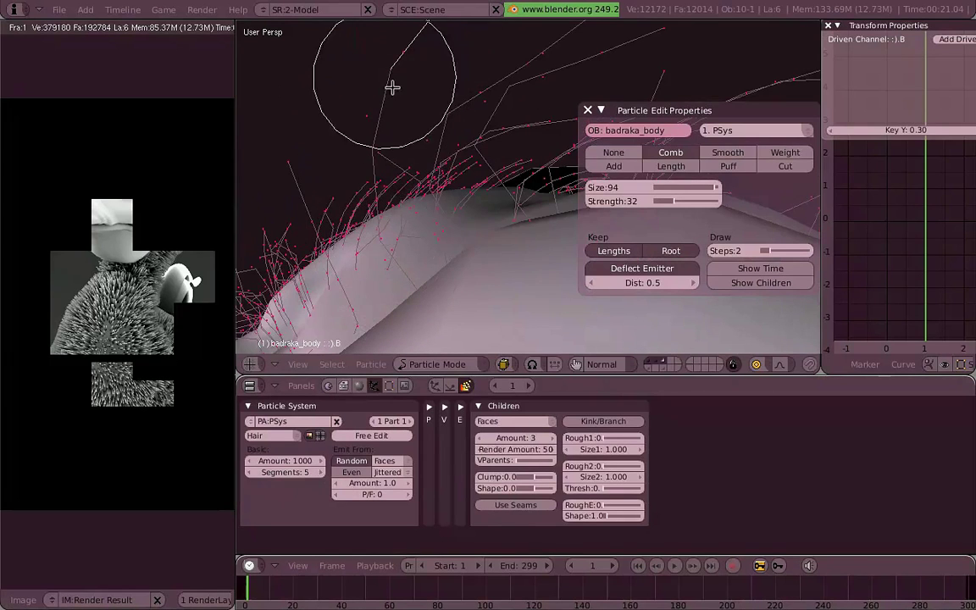
Step: Expand the Extras and Visualization settings and raise the hair display steps to 6
left_click(462, 405)
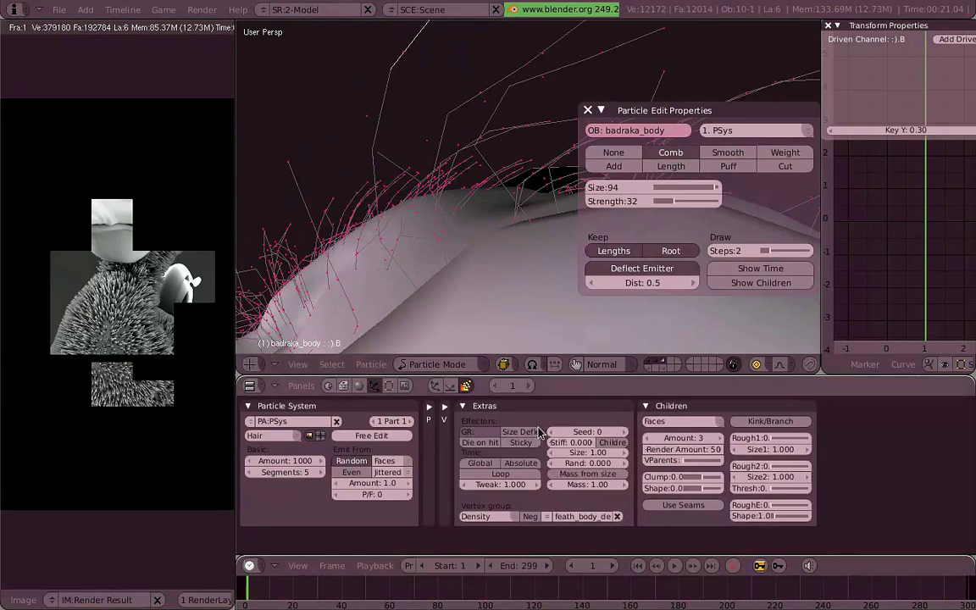
left_click(443, 408)
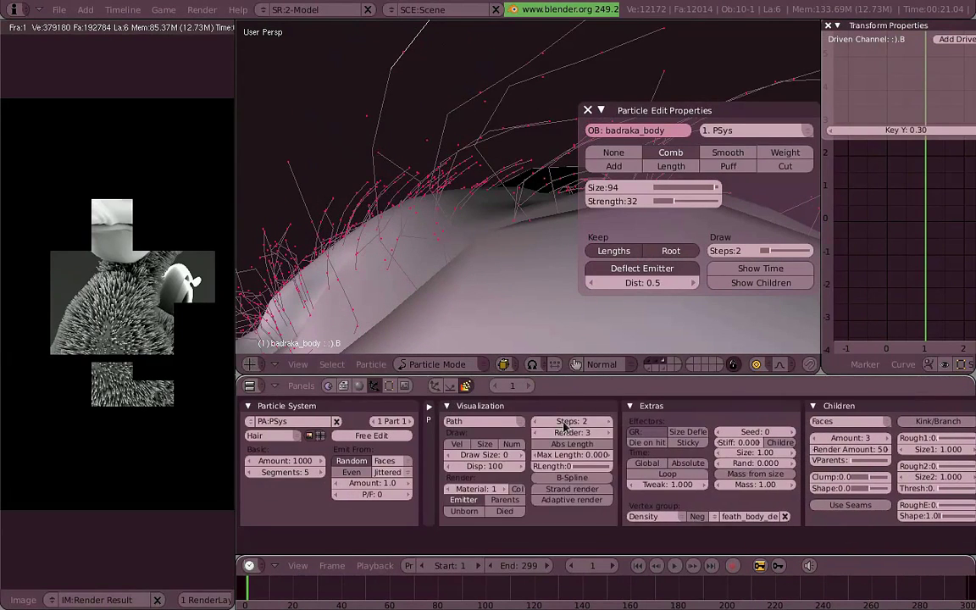
left_click(608, 422)
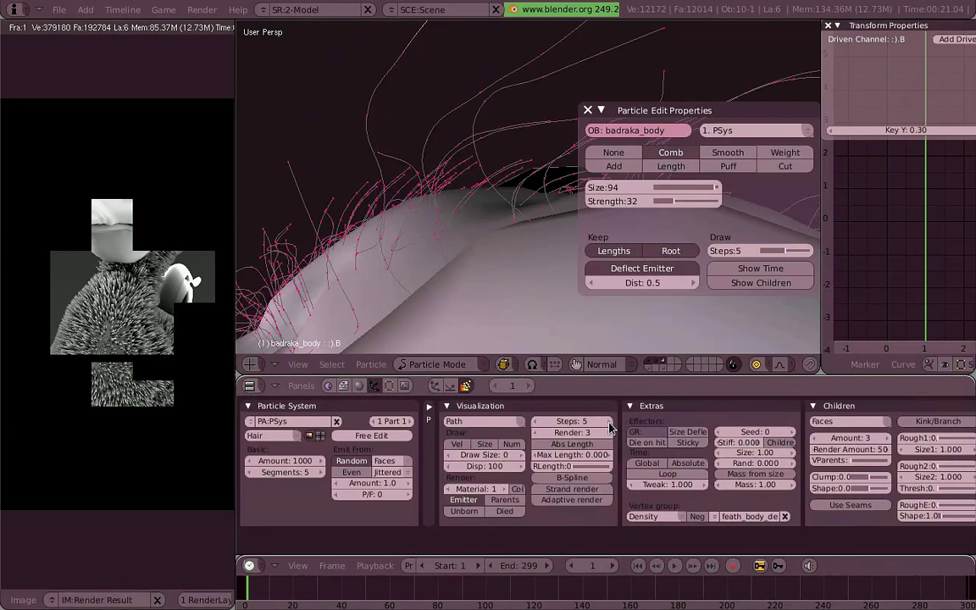
middle_click_drag(508, 254, 414, 164)
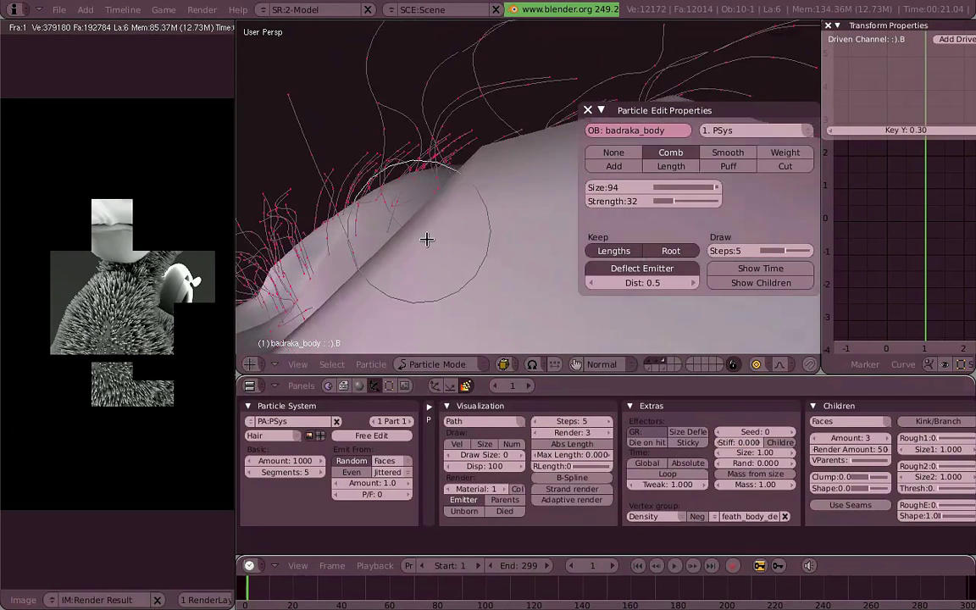
middle_click_drag(427, 240, 468, 201)
left_click(608, 421)
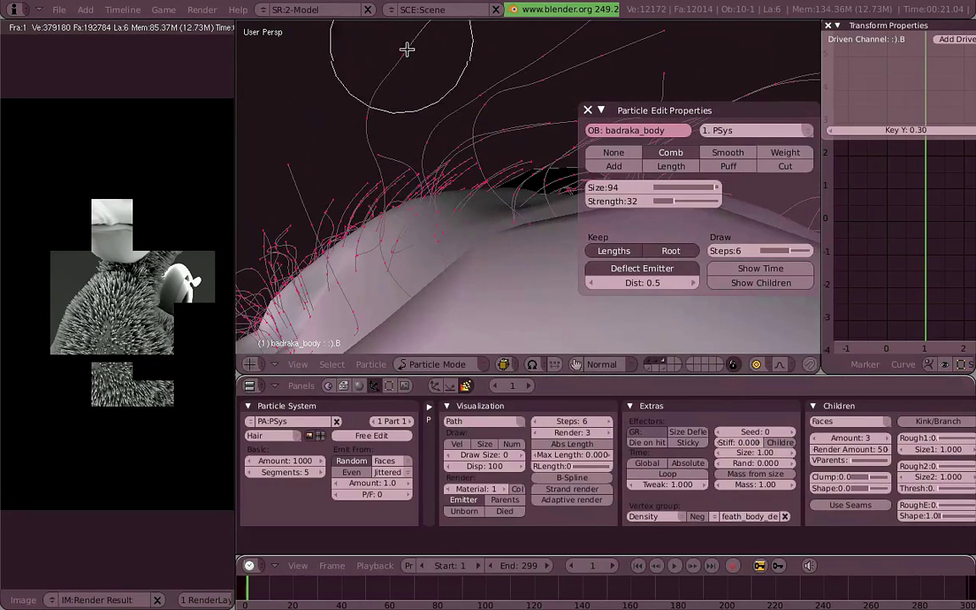
Step: Grab and reposition the selected hair keys near the head
key("g")
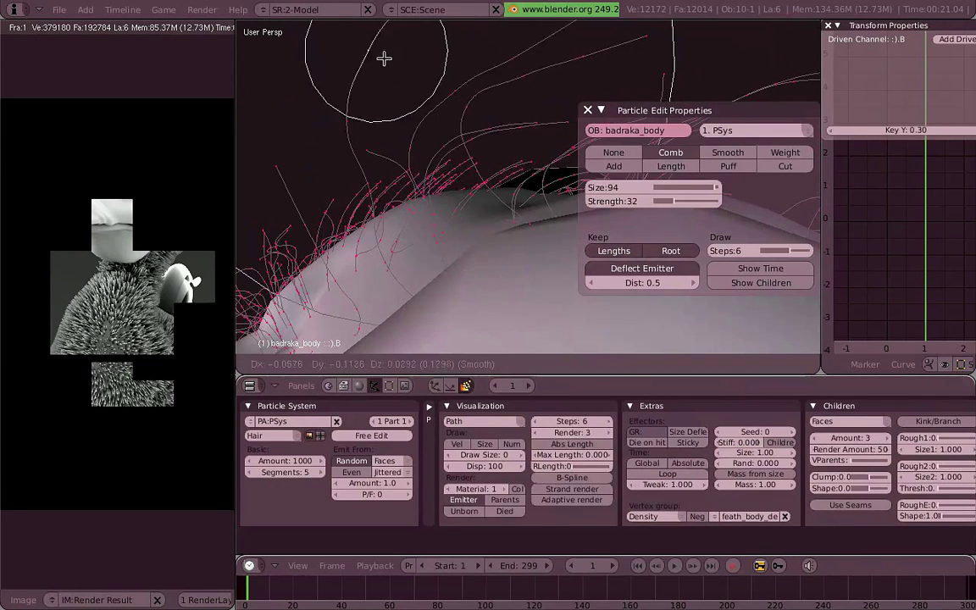
left_click(383, 58)
middle_click_drag(386, 60, 421, 98)
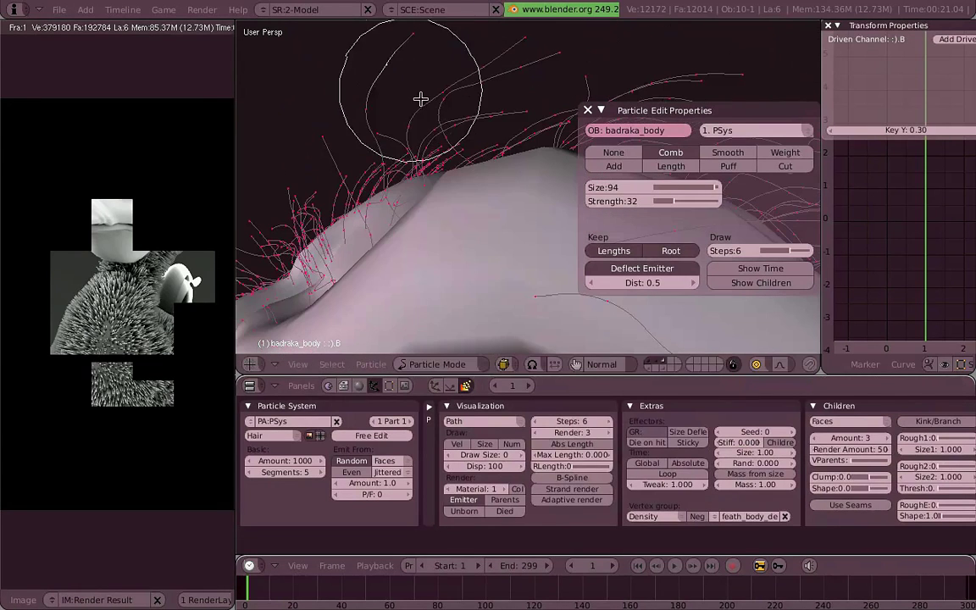
Step: Drop the hair display steps to 0, then settle them at 2
left_click(542, 426)
left_click(542, 426)
left_click(542, 426)
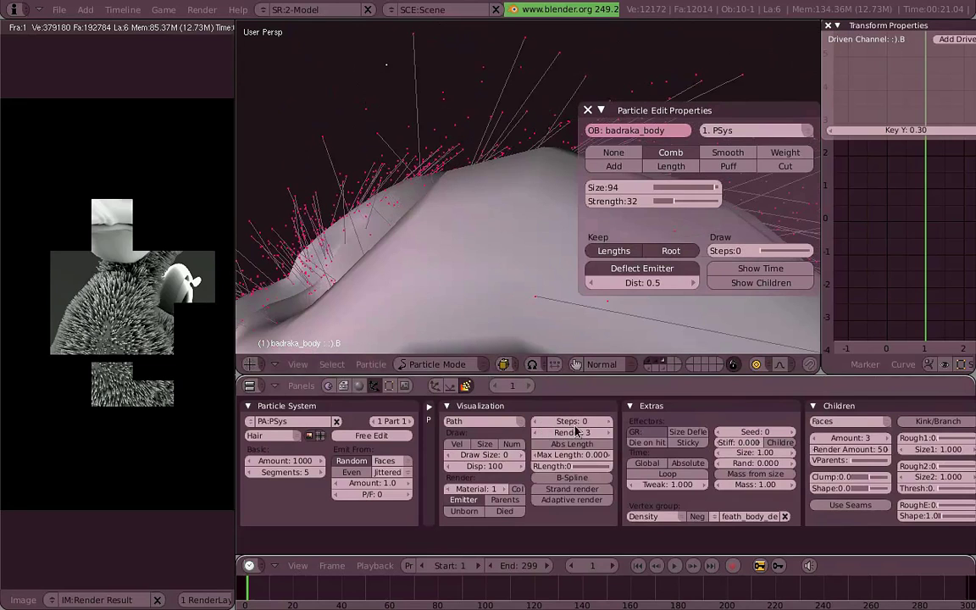
left_click(608, 423)
left_click(608, 423)
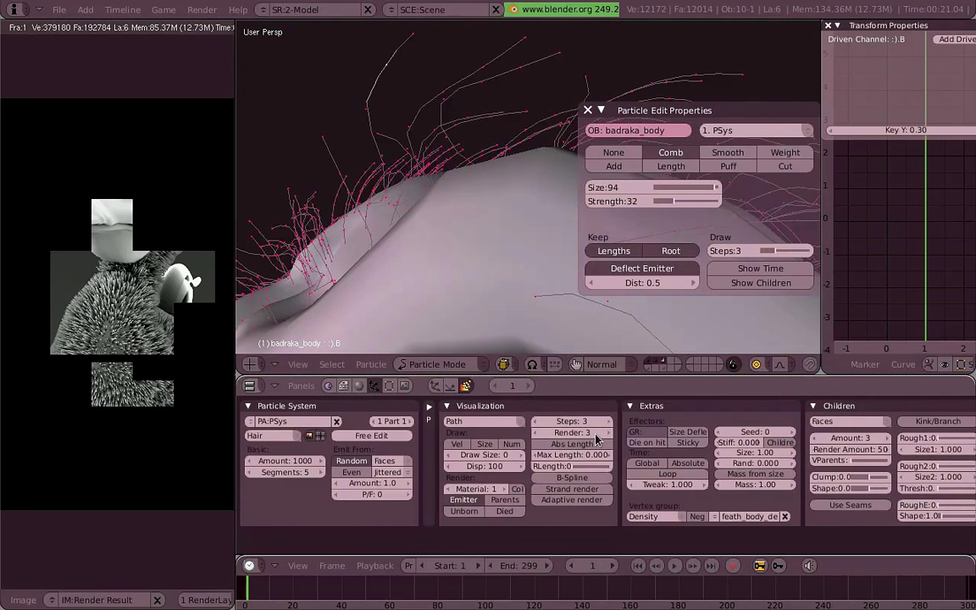
left_click(553, 426)
mouse_move(438, 226)
middle_mouse_down()
mouse_move(434, 184)
mouse_move(457, 191)
mouse_move(504, 134)
mouse_move(510, 167)
mouse_move(476, 213)
mouse_move(489, 225)
middle_mouse_up()
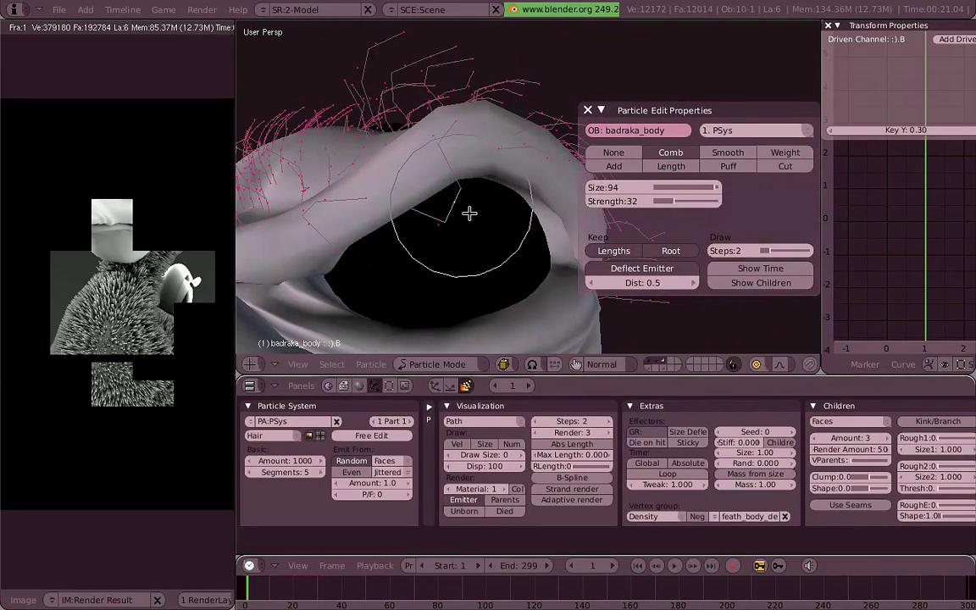
Step: Erase the selected stray strands around the eye socket via X › Particle and check the result
key("x")
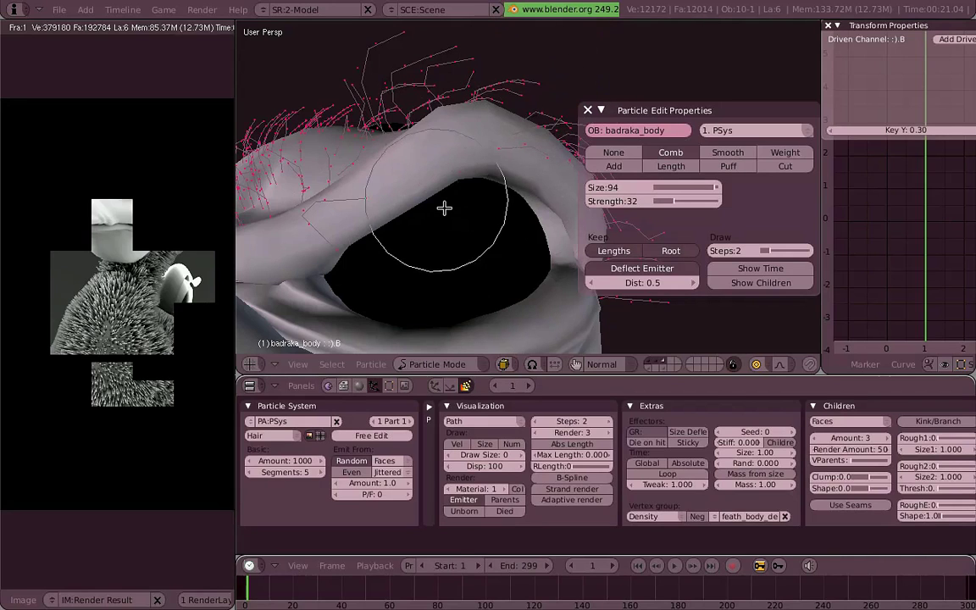
mouse_move(379, 206)
middle_mouse_down()
mouse_move(444, 185)
mouse_move(494, 213)
middle_mouse_up()
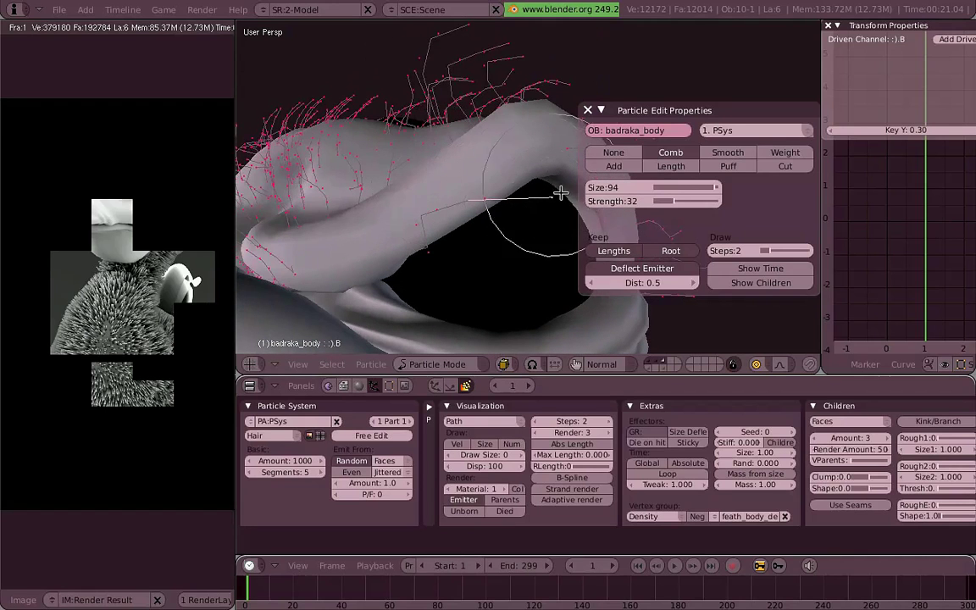
key("x")
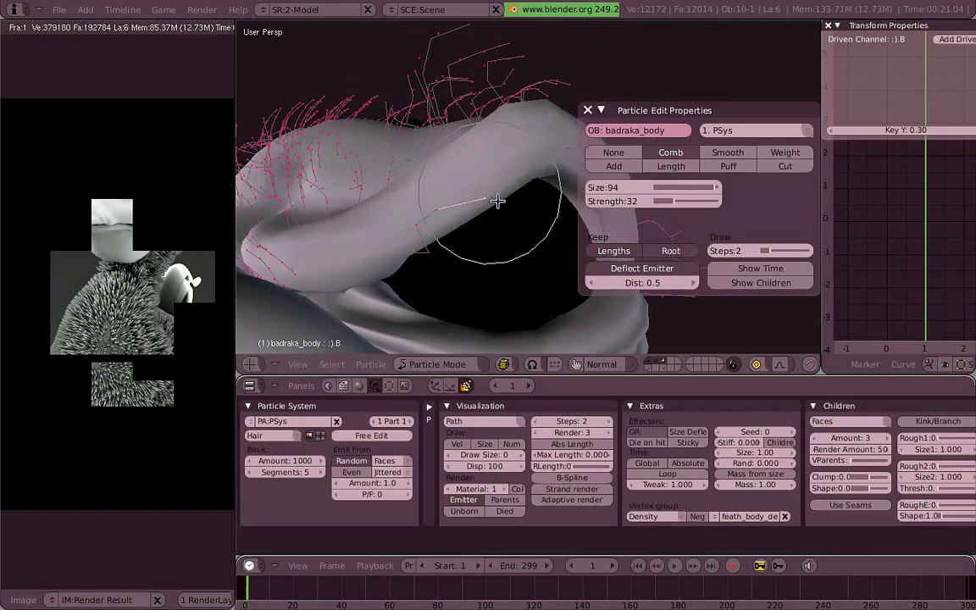
mouse_move(449, 277)
middle_mouse_down()
mouse_move(428, 225)
mouse_move(491, 152)
middle_mouse_up()
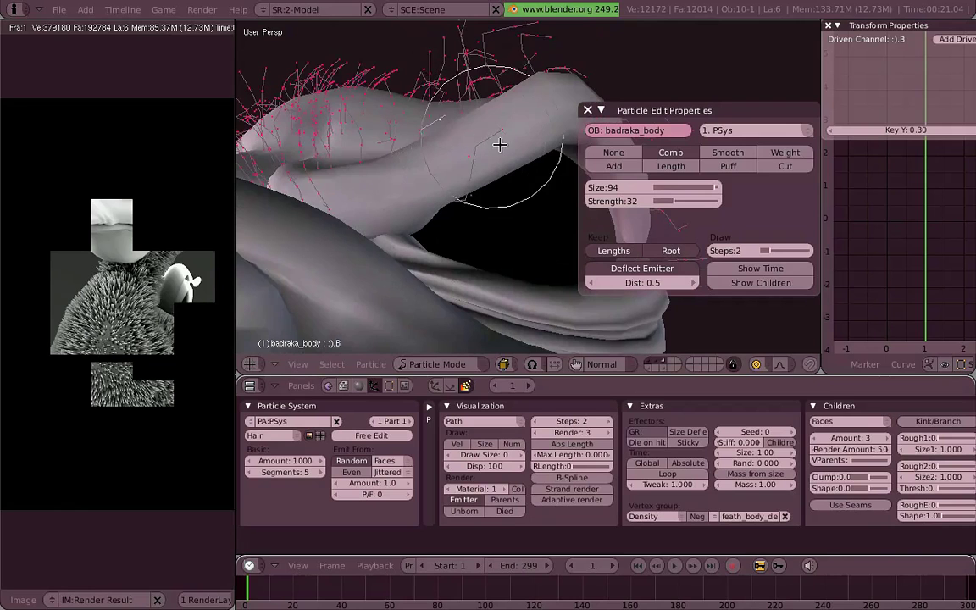
key("x")
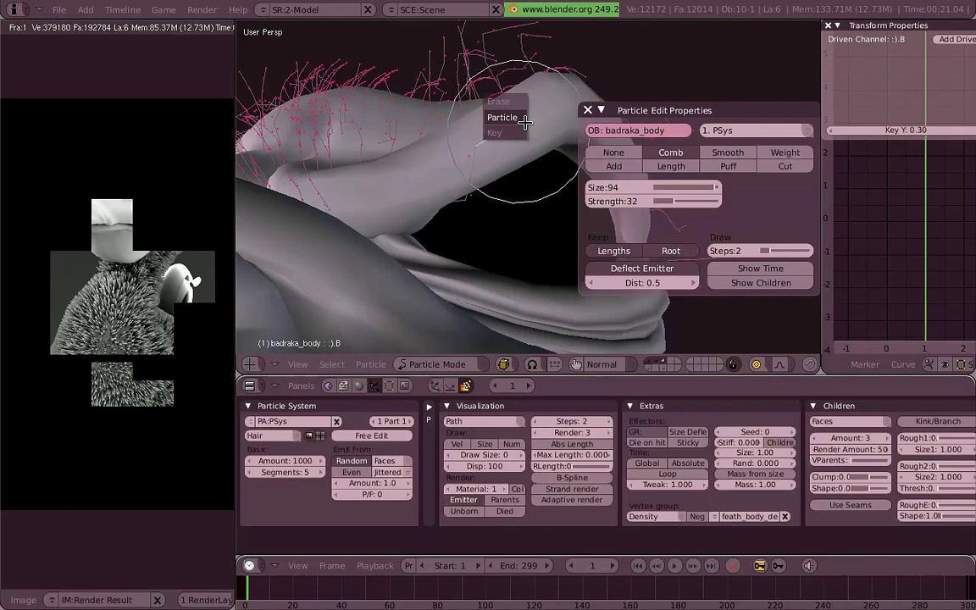
left_click(525, 122)
mouse_move(522, 124)
middle_mouse_down()
mouse_move(473, 145)
mouse_move(395, 216)
mouse_move(525, 197)
mouse_move(529, 211)
mouse_move(510, 220)
middle_mouse_up()
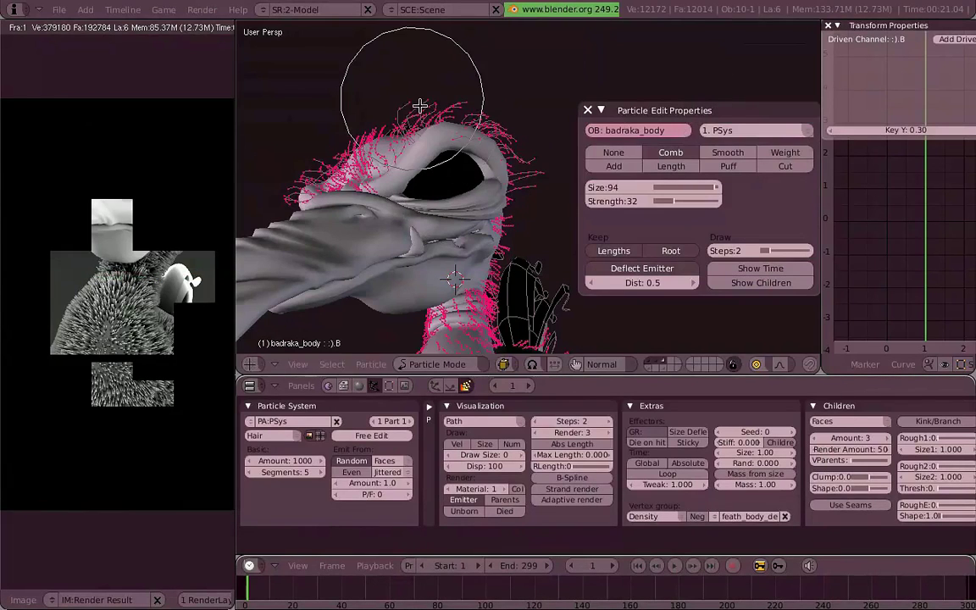
Step: Comb the hair on top of the head back into shape
mouse_move(420, 105)
left_mouse_down()
mouse_move(407, 87)
mouse_move(430, 99)
left_mouse_up()
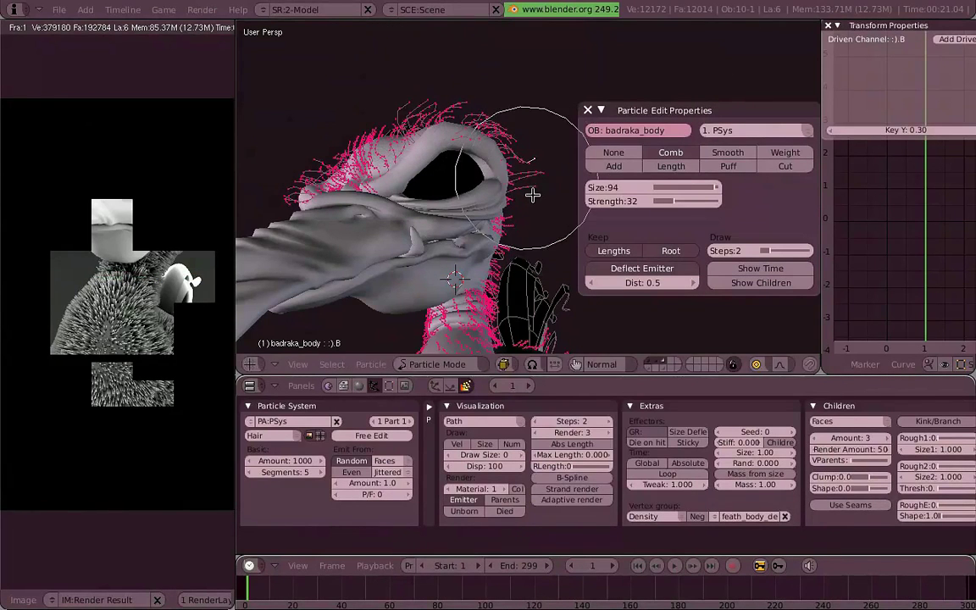
Step: Zoom in close on the eye and move selected hair keys into two new positions
mouse_move(527, 209)
middle_mouse_down()
mouse_move(437, 233)
mouse_move(348, 134)
mouse_move(484, 200)
mouse_move(484, 232)
mouse_move(459, 241)
mouse_move(497, 217)
mouse_move(458, 228)
mouse_move(512, 181)
middle_mouse_up()
scroll(512, 182, "up", 5)
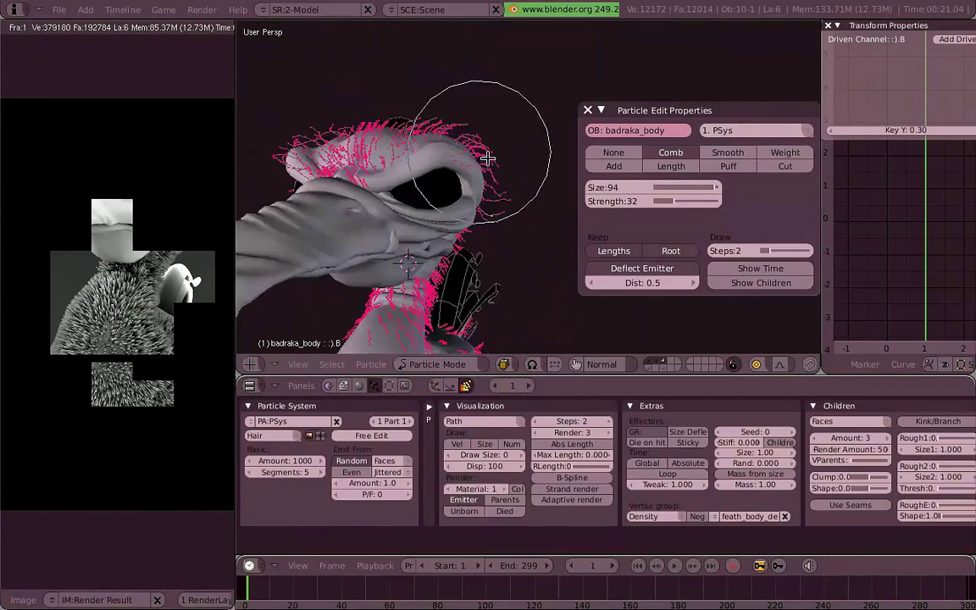
scroll(435, 98, "up", 3)
middle_click_drag(518, 92, 479, 204)
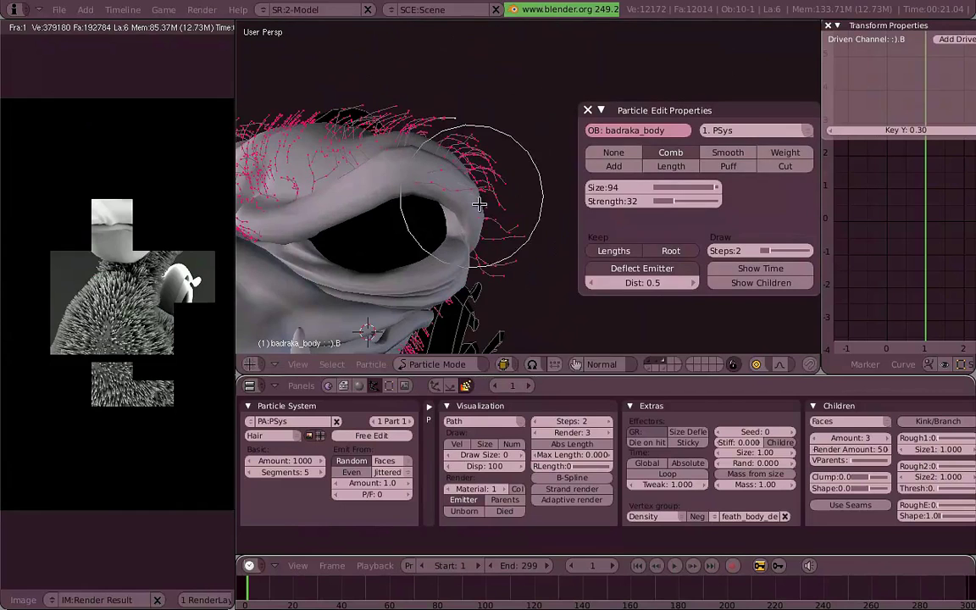
scroll(492, 366, "down", 3)
left_click(651, 366)
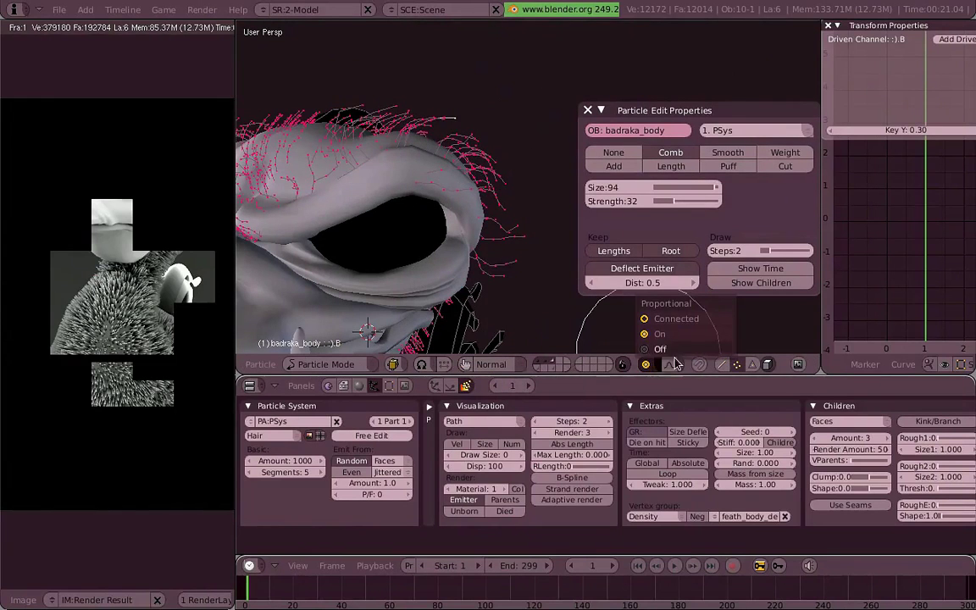
key("g")
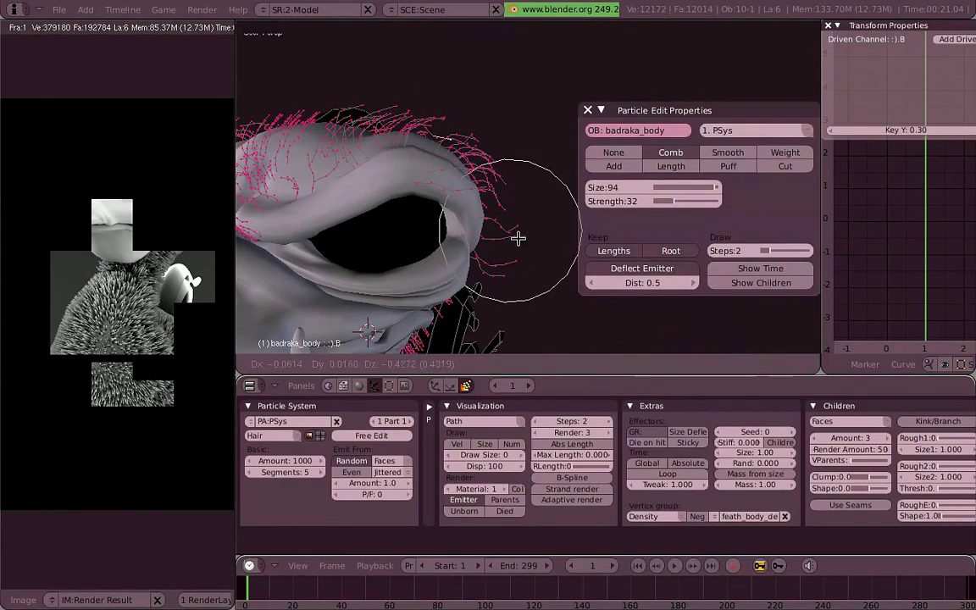
left_click(521, 163)
middle_click_drag(521, 163, 503, 115)
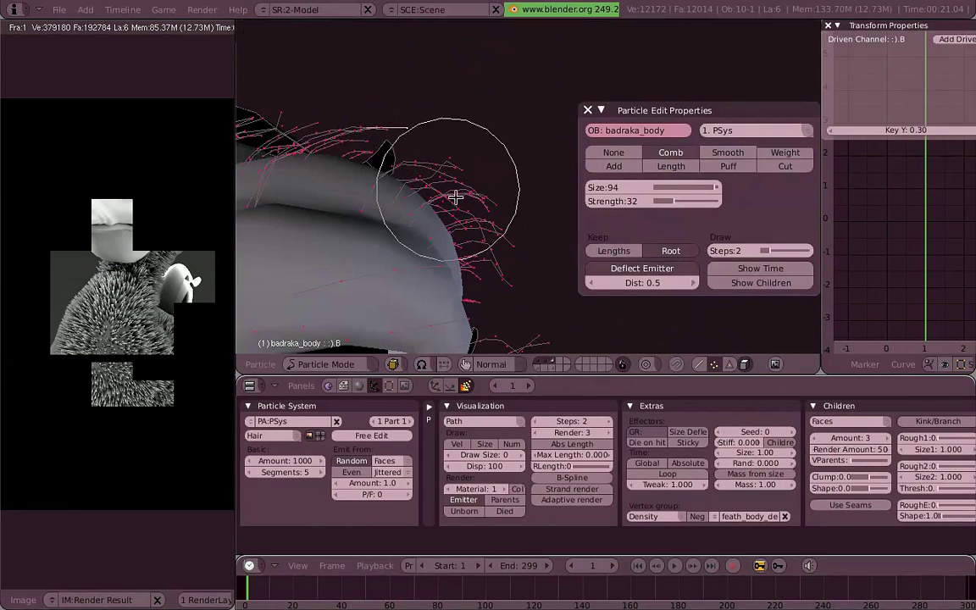
key("g")
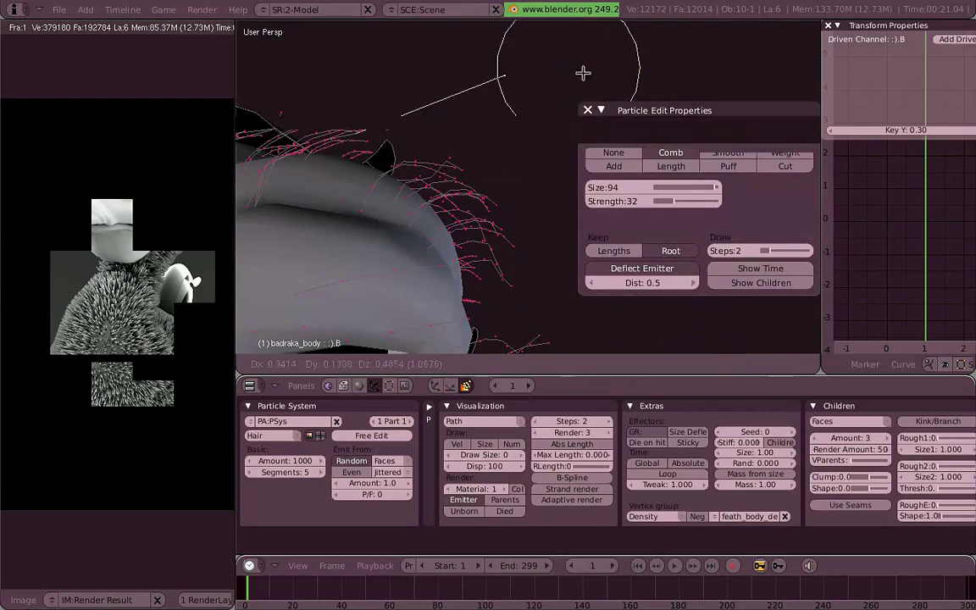
left_click(473, 124)
Step: Set proportional editing to On and pull hair keys above the eye back with smooth falloff
left_click(650, 365)
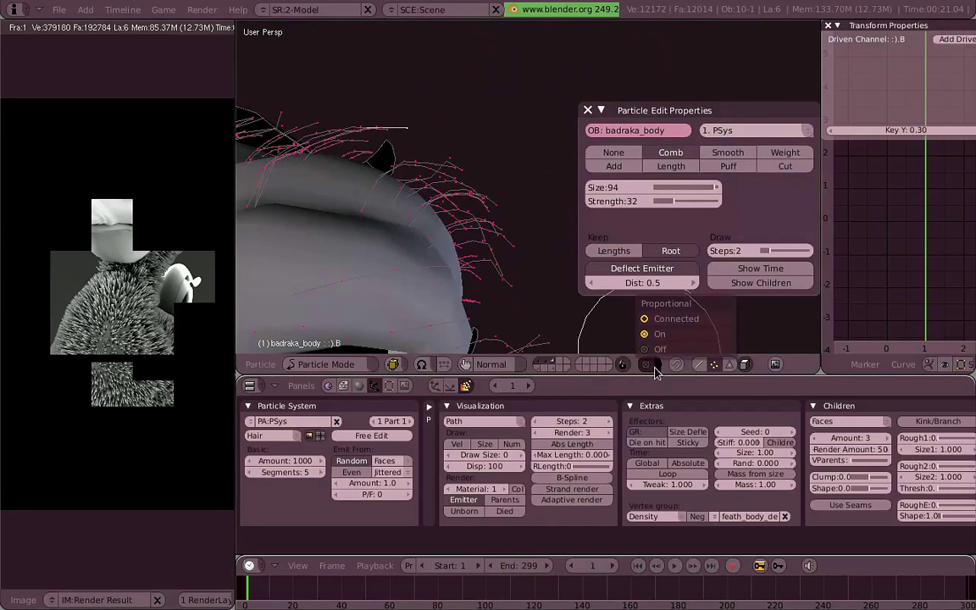
left_click(688, 322)
key("g")
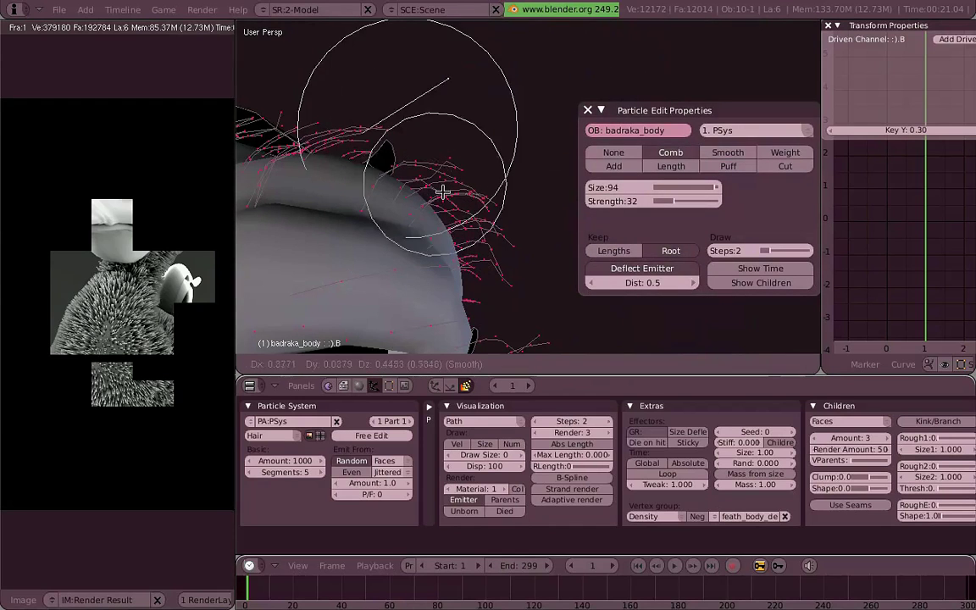
left_click(436, 255)
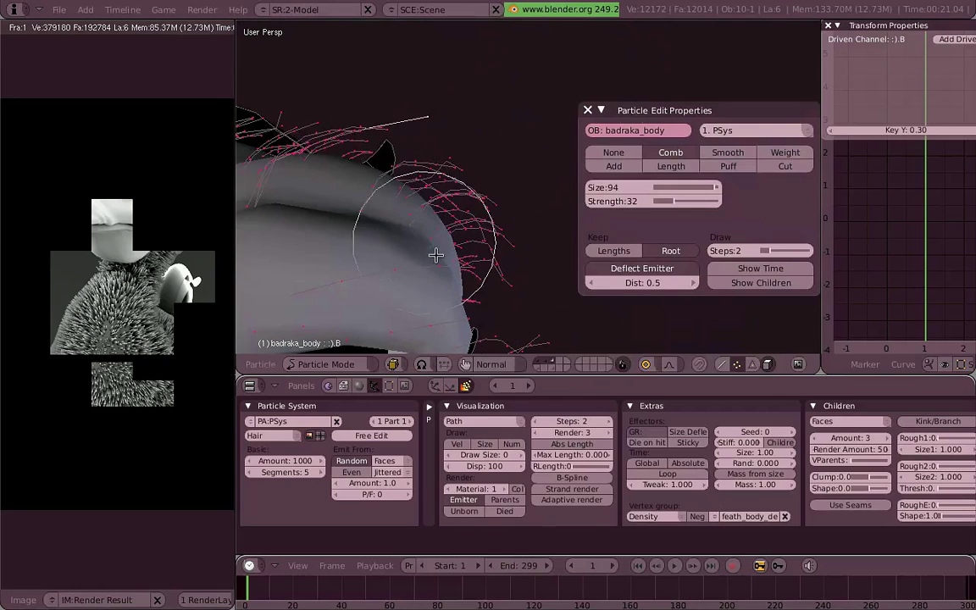
left_click(646, 365)
mouse_move(392, 196)
middle_mouse_down()
mouse_move(442, 134)
mouse_move(382, 218)
middle_mouse_up()
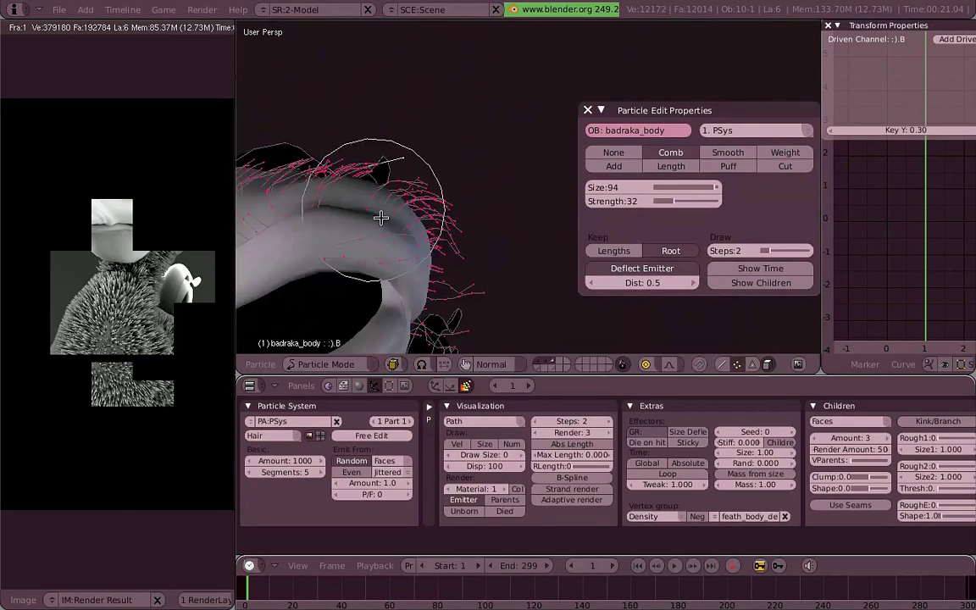
Step: Grab head-top hair keys with smooth proportional falloff, resizing the falloff radius before placing them
scroll(382, 218, "up", 2)
key("g")
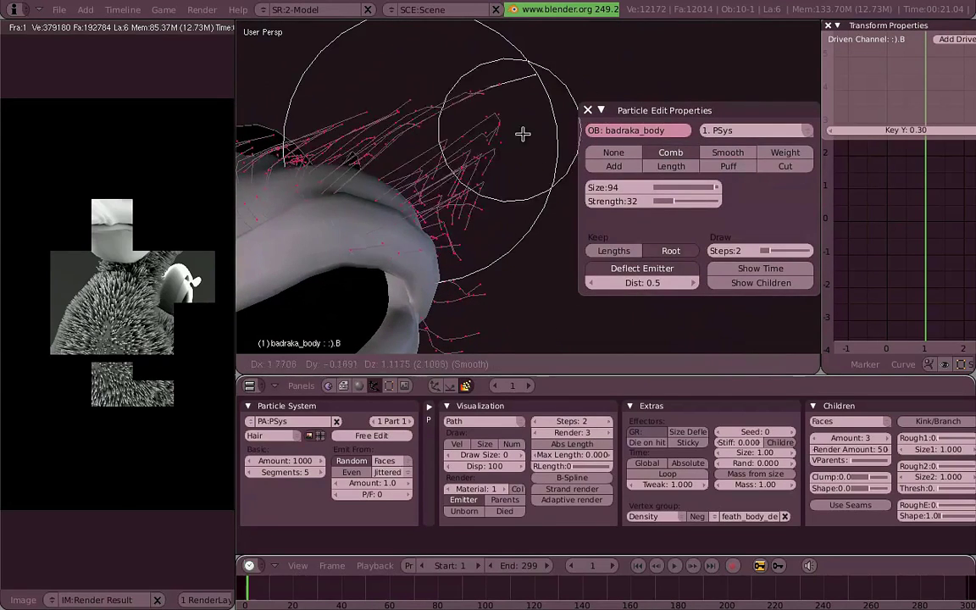
scroll(568, 118, "down", 4)
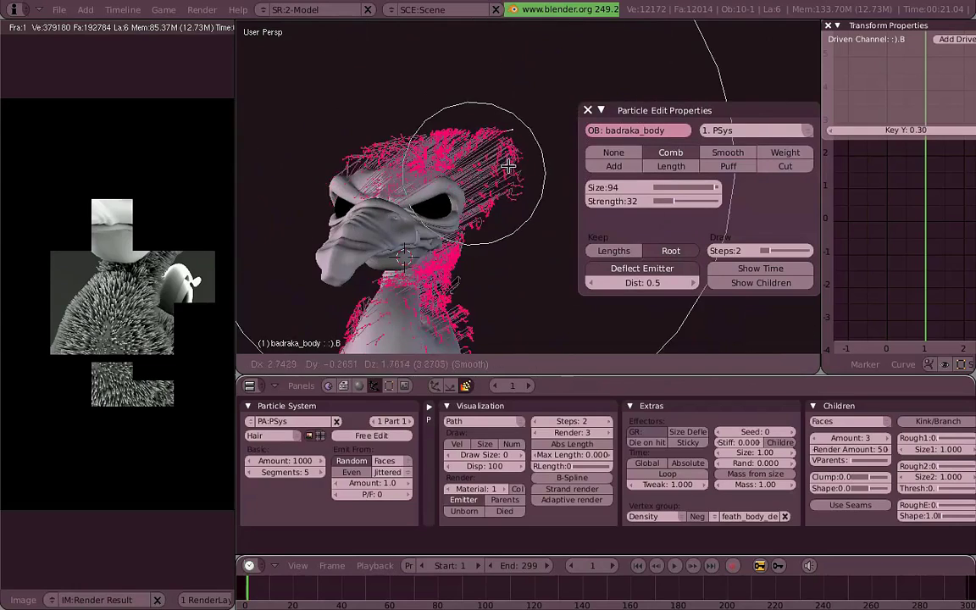
scroll(509, 166, "up", 2)
scroll(501, 98, "up", 2)
scroll(492, 159, "up", 2)
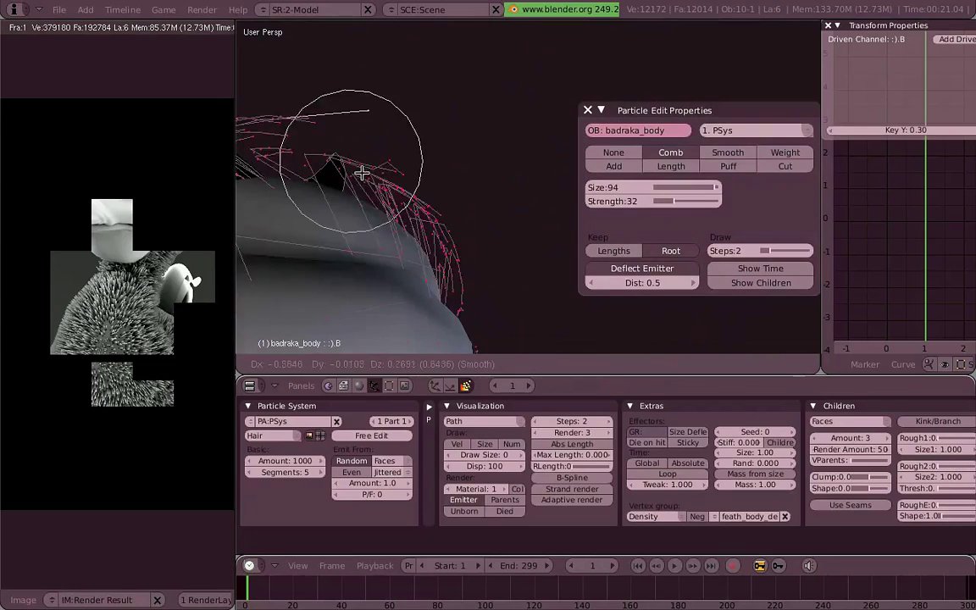
scroll(508, 221, "up", 2)
scroll(512, 180, "down", 2)
scroll(533, 163, "up", 2)
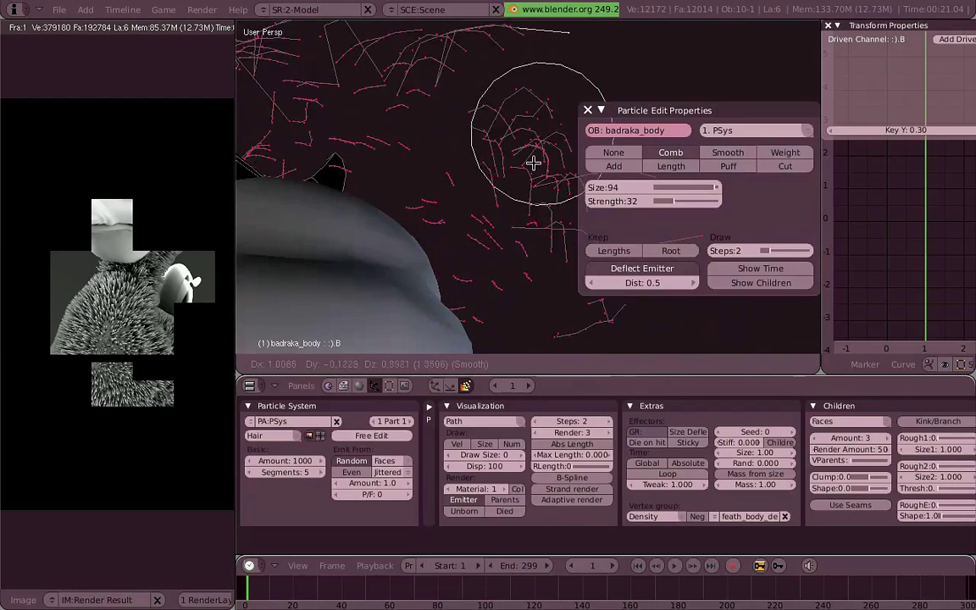
scroll(472, 185, "up", 7)
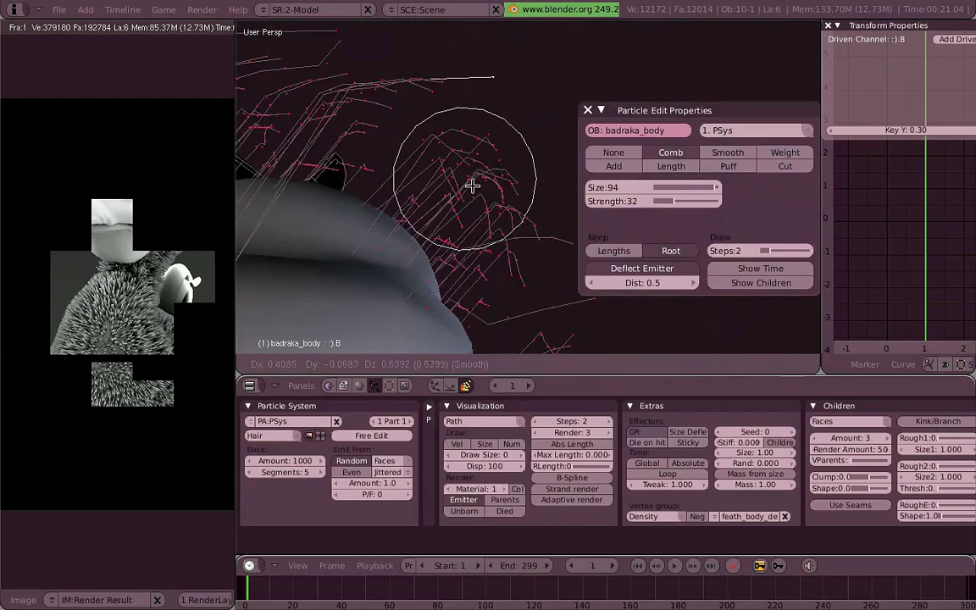
left_click(472, 185)
mouse_move(472, 185)
middle_mouse_down()
mouse_move(435, 283)
mouse_move(413, 252)
mouse_move(426, 181)
middle_mouse_up()
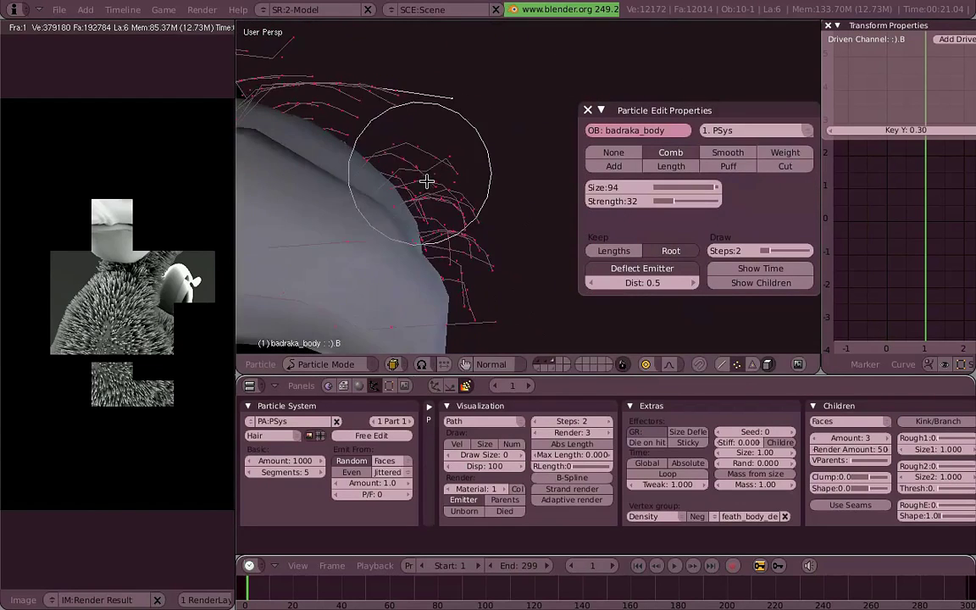
Step: Move two more groups of hair keys close against the back of the skull
key("g")
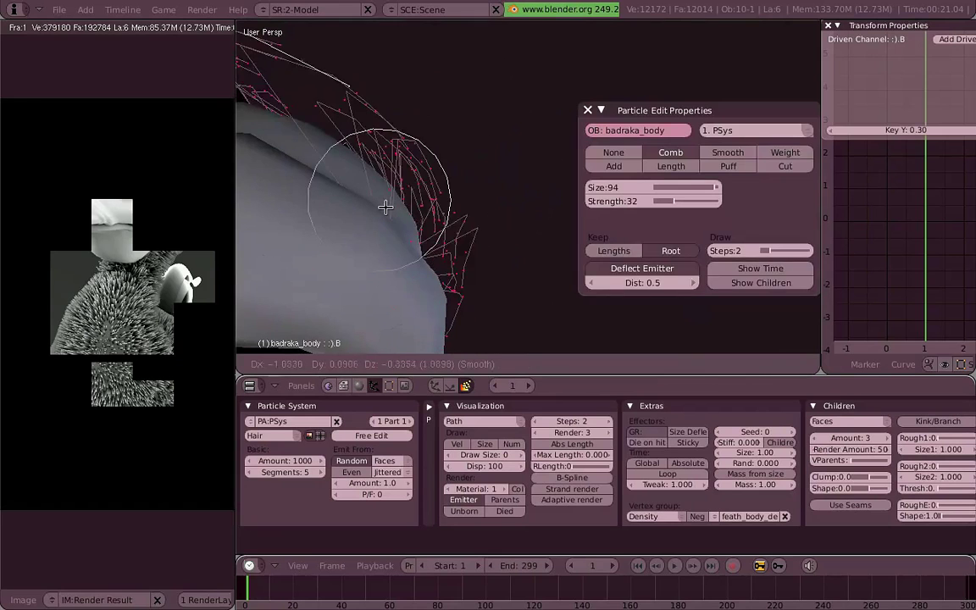
left_click(435, 247)
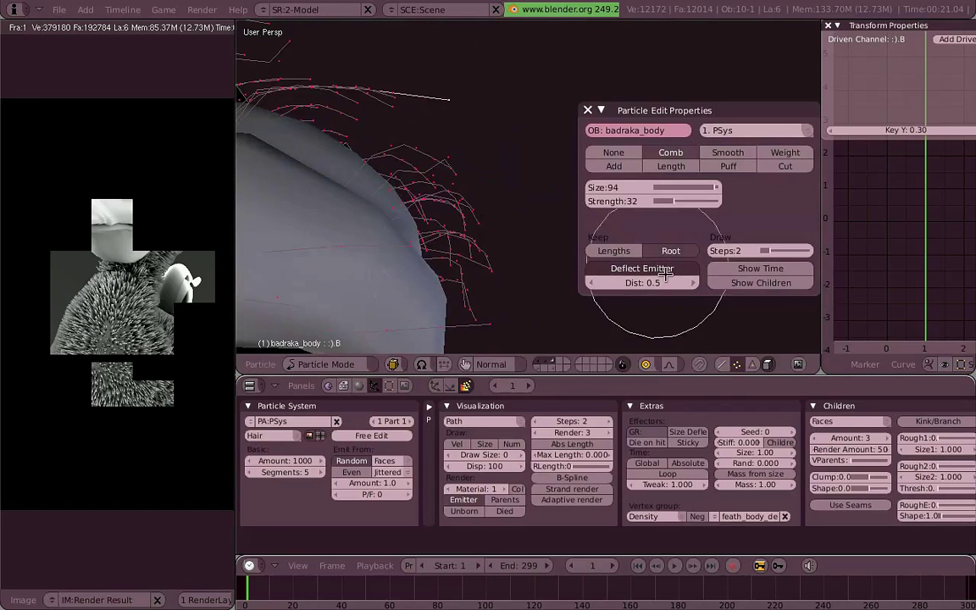
key("g")
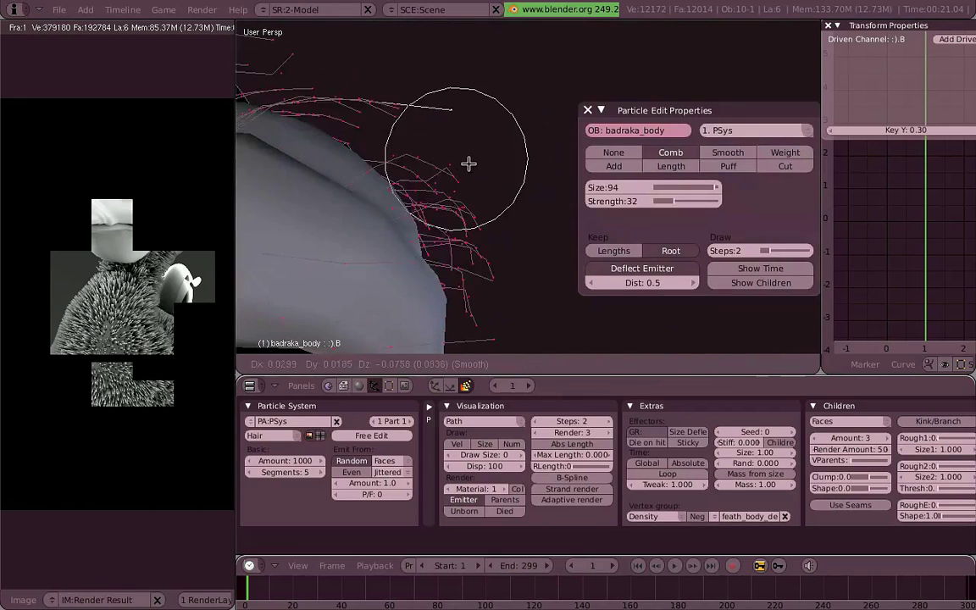
left_click(469, 163)
mouse_move(469, 163)
middle_mouse_down()
mouse_move(475, 159)
mouse_move(353, 104)
mouse_move(387, 174)
mouse_move(536, 187)
mouse_move(499, 130)
mouse_move(551, 168)
middle_mouse_up()
scroll(475, 160, "down", 3)
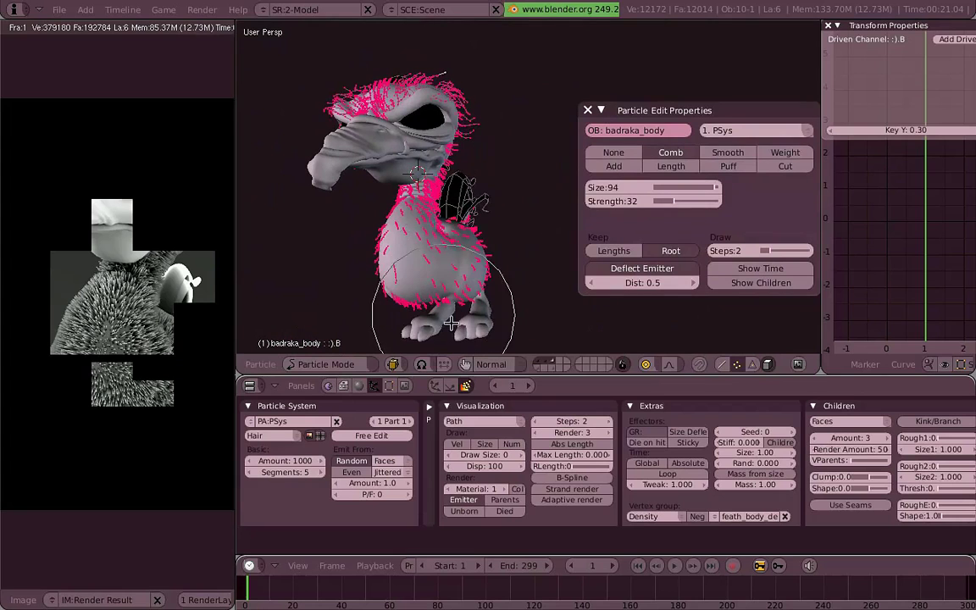
Step: Return to Object Mode and view the fully groomed white fur through the scene camera
left_click(332, 365)
left_click(309, 222)
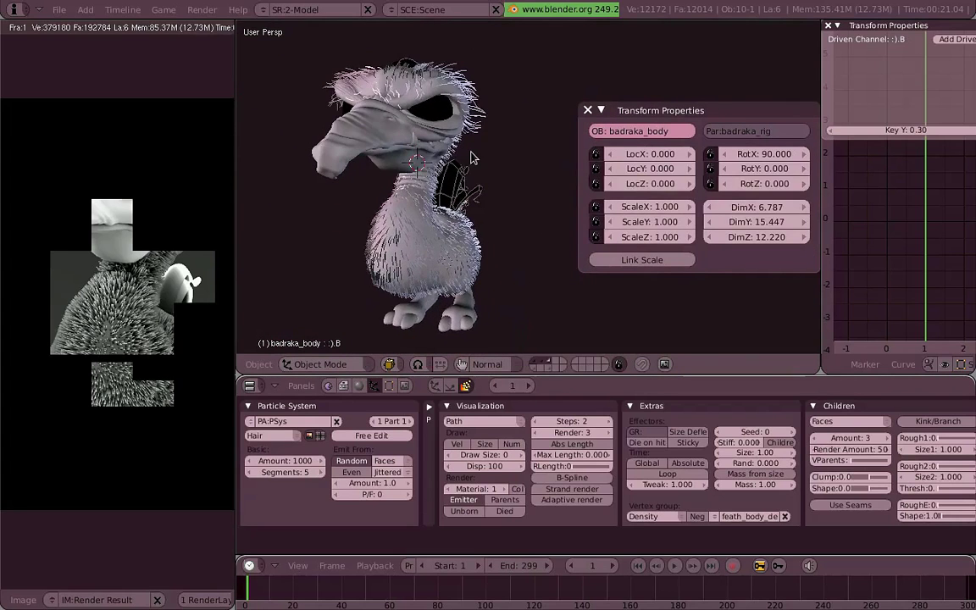
key("KP_0")
key("n")
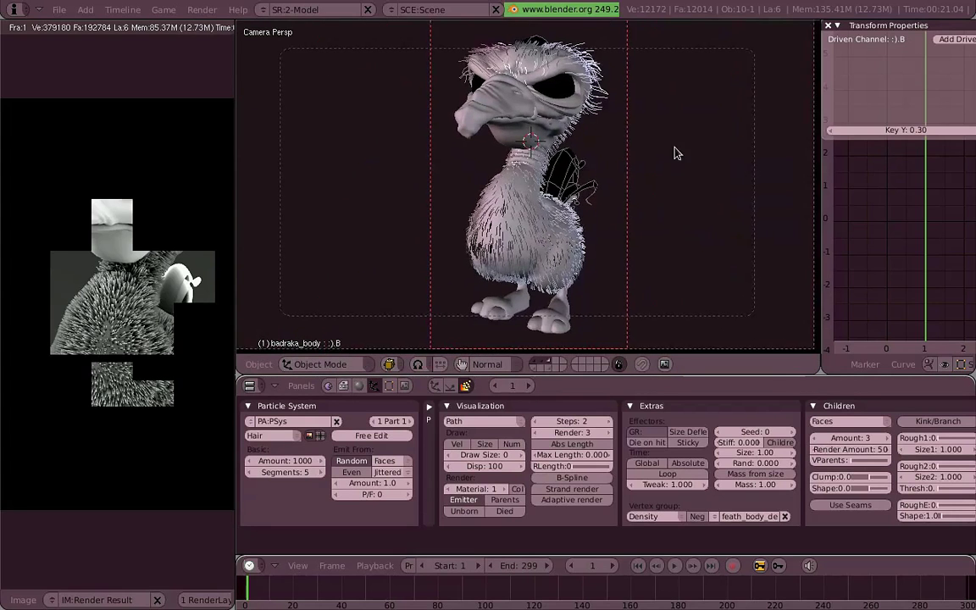